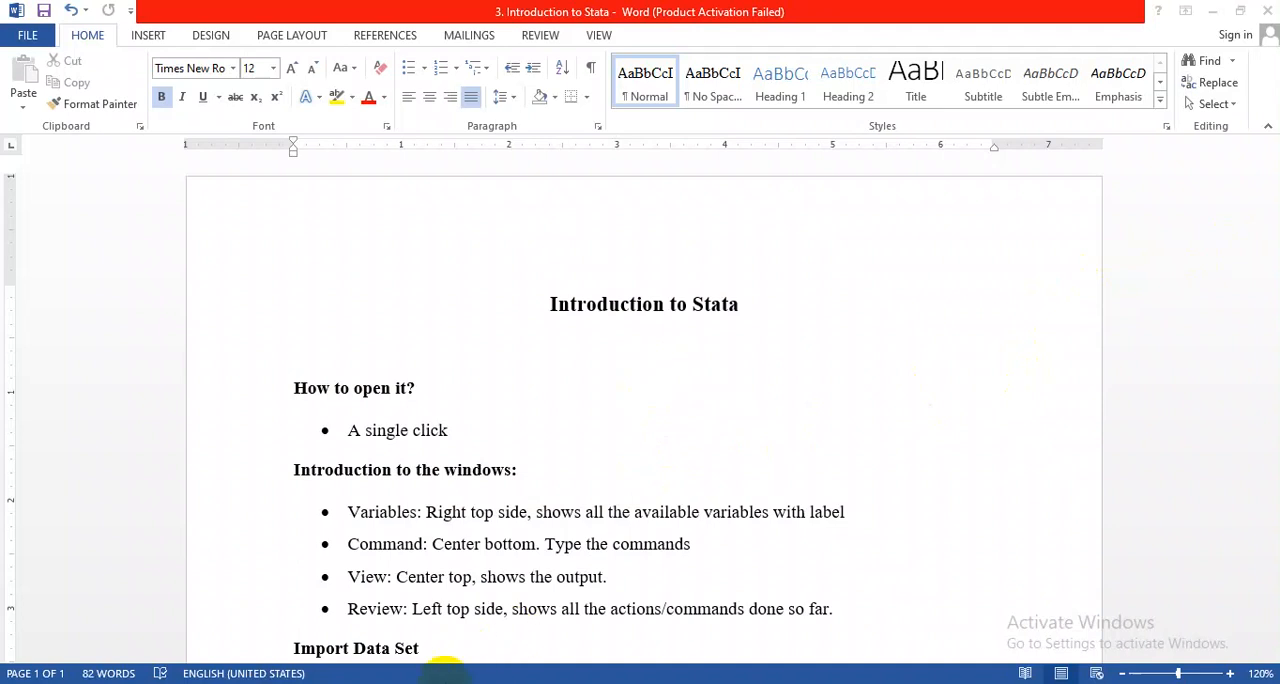
Switch to the Stata13 folder in File Explorer, refresh it, and launch the StataMP application.
mouse_move(445, 665)
left_click(491, 632)
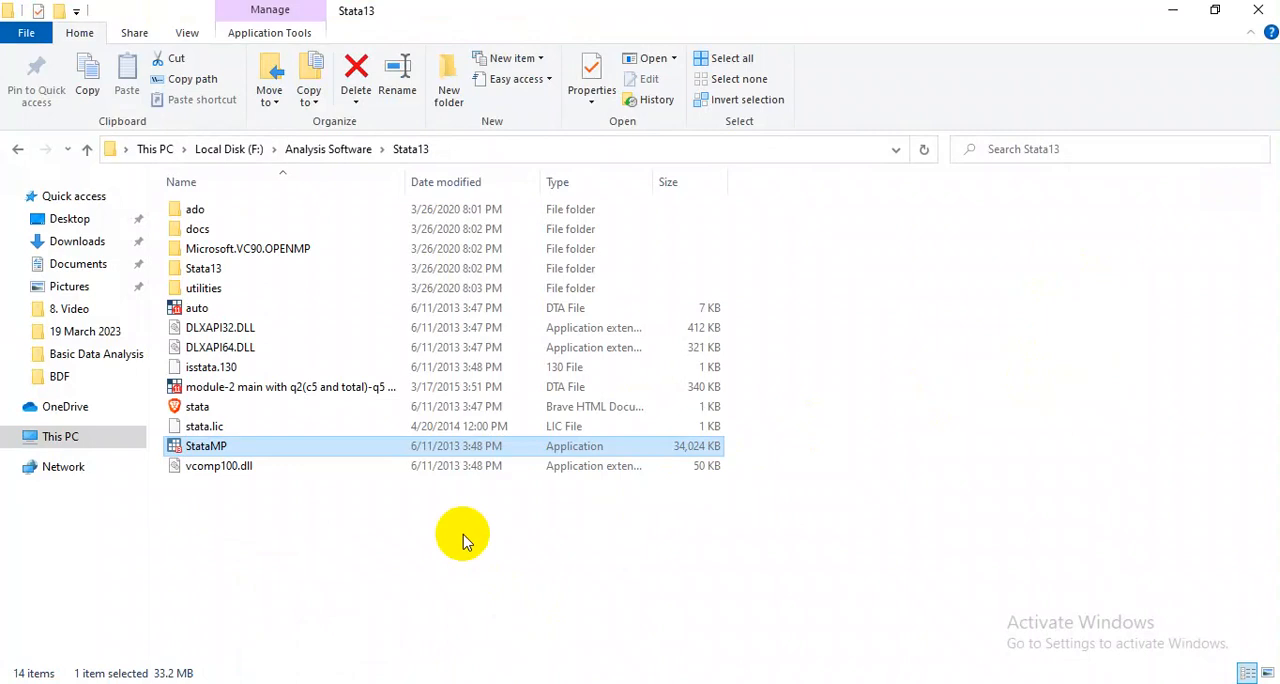
right_click(405, 527)
left_click(494, 429)
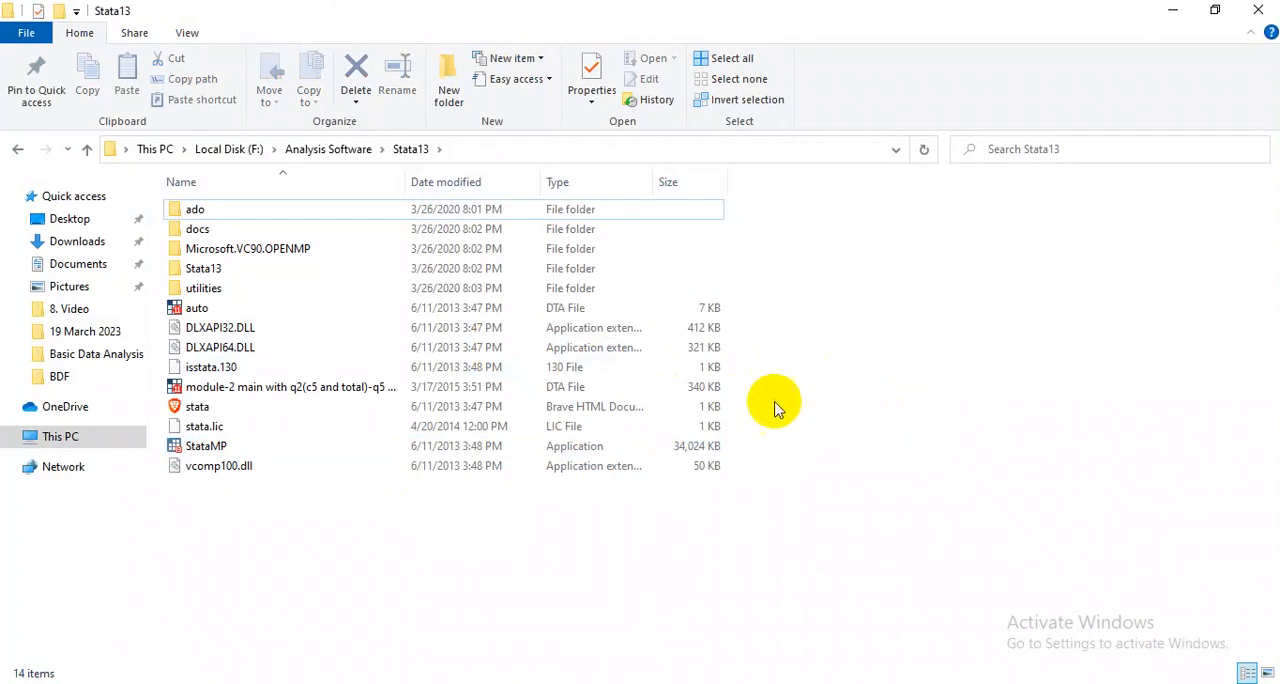
left_click(207, 449)
double_click(207, 450)
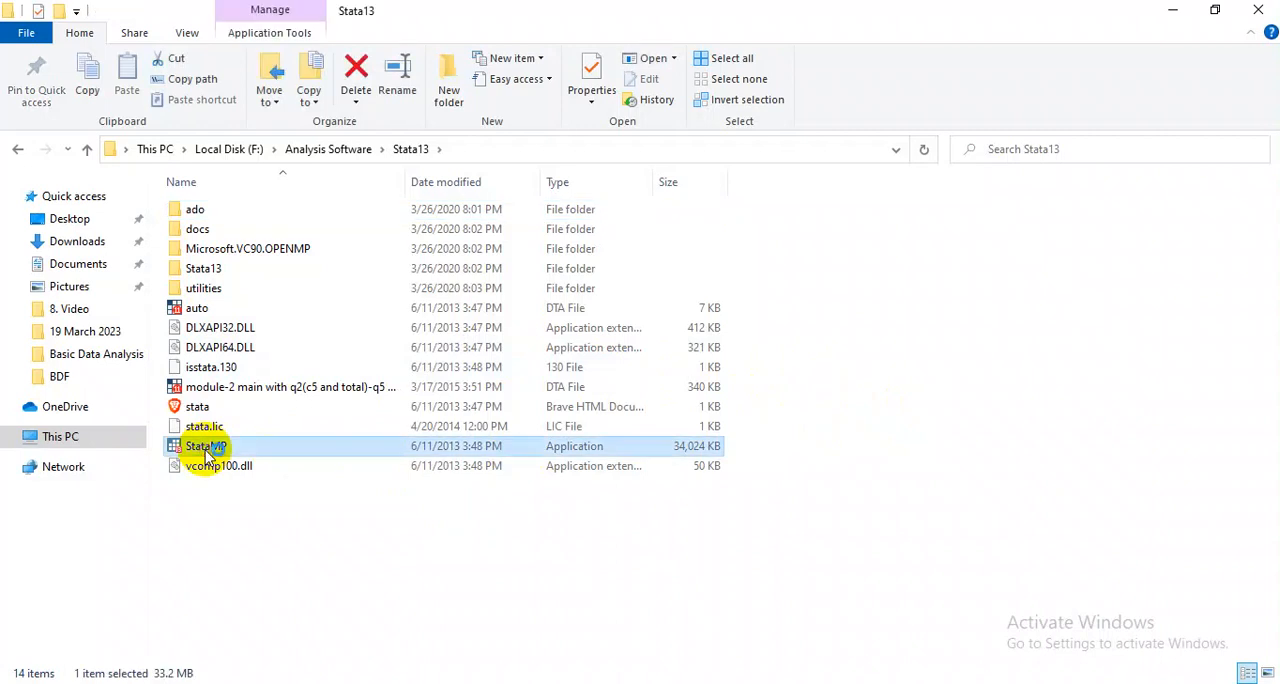
left_click(560, 683)
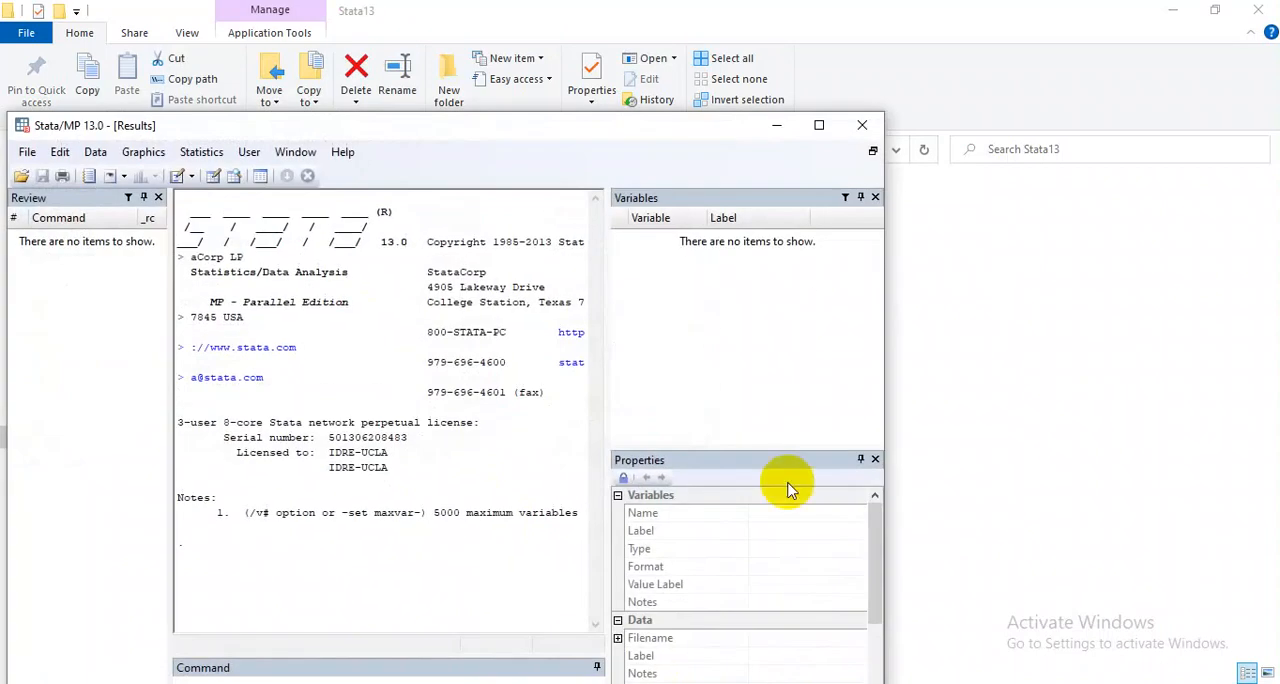
Maximize the Stata window and enlarge the Command pane's height.
left_click_drag(634, 135, 783, 94)
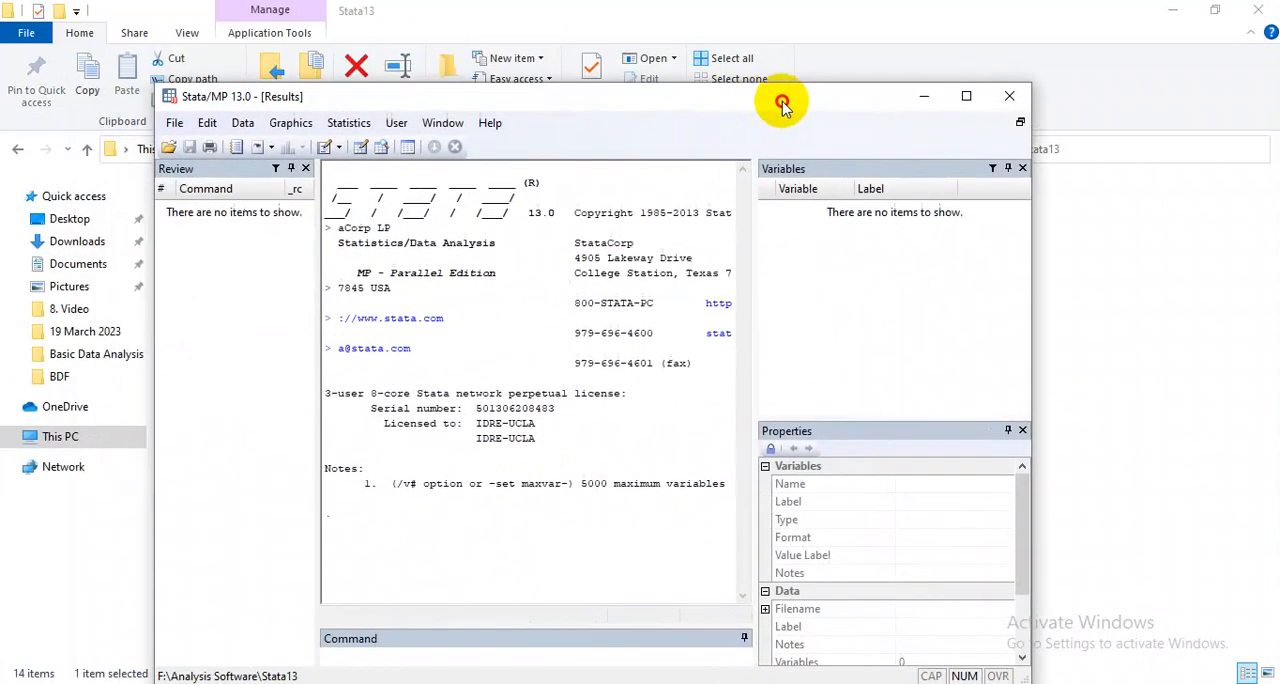
left_click(973, 97)
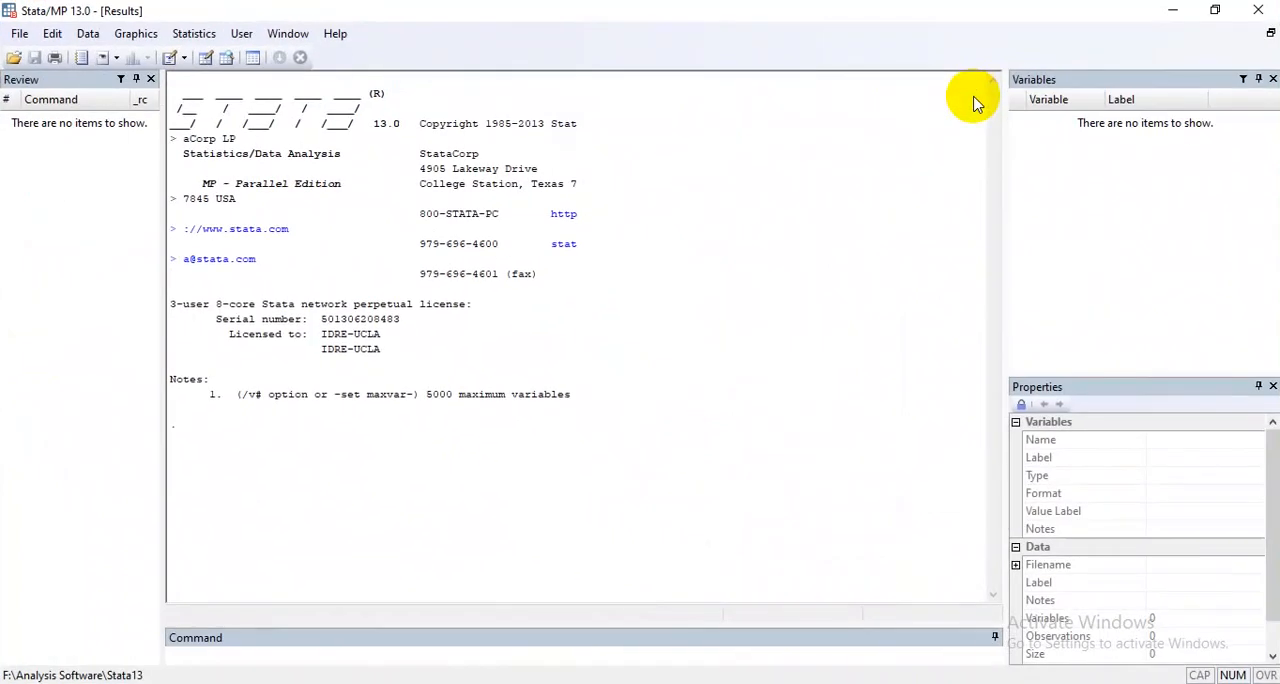
left_click_drag(566, 623, 563, 581)
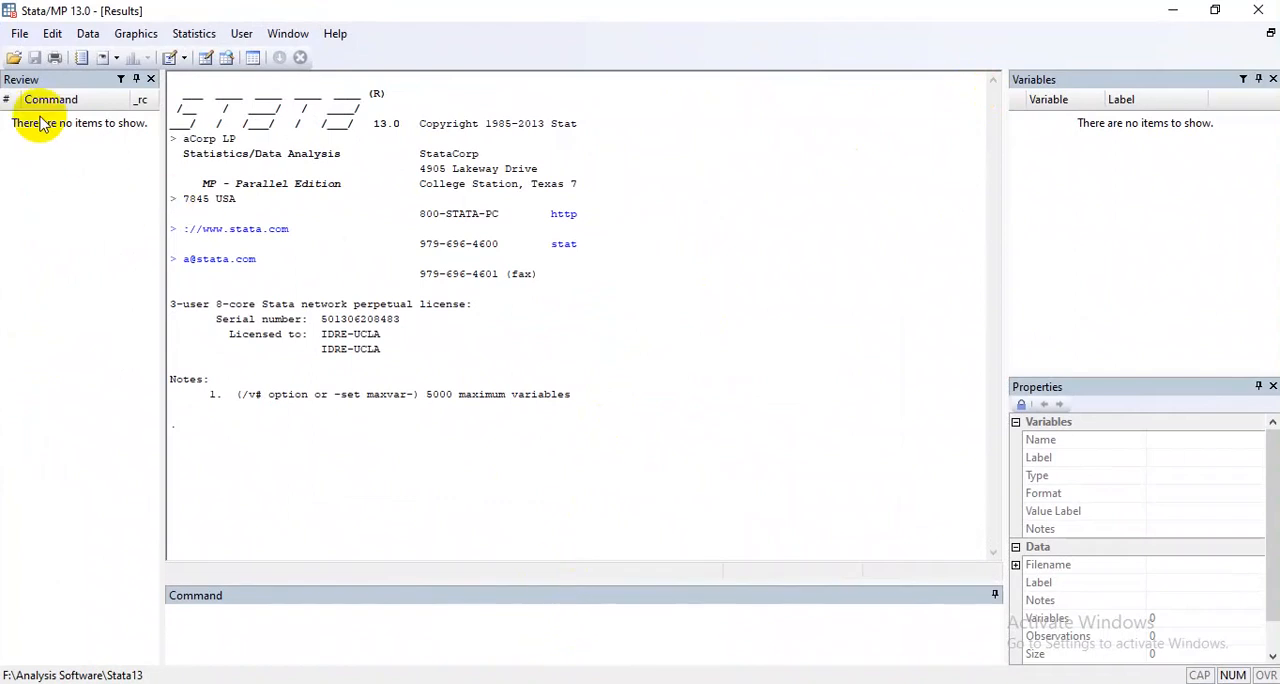
Enter some sample text in the Command pane and erase all of it.
left_click(205, 628)
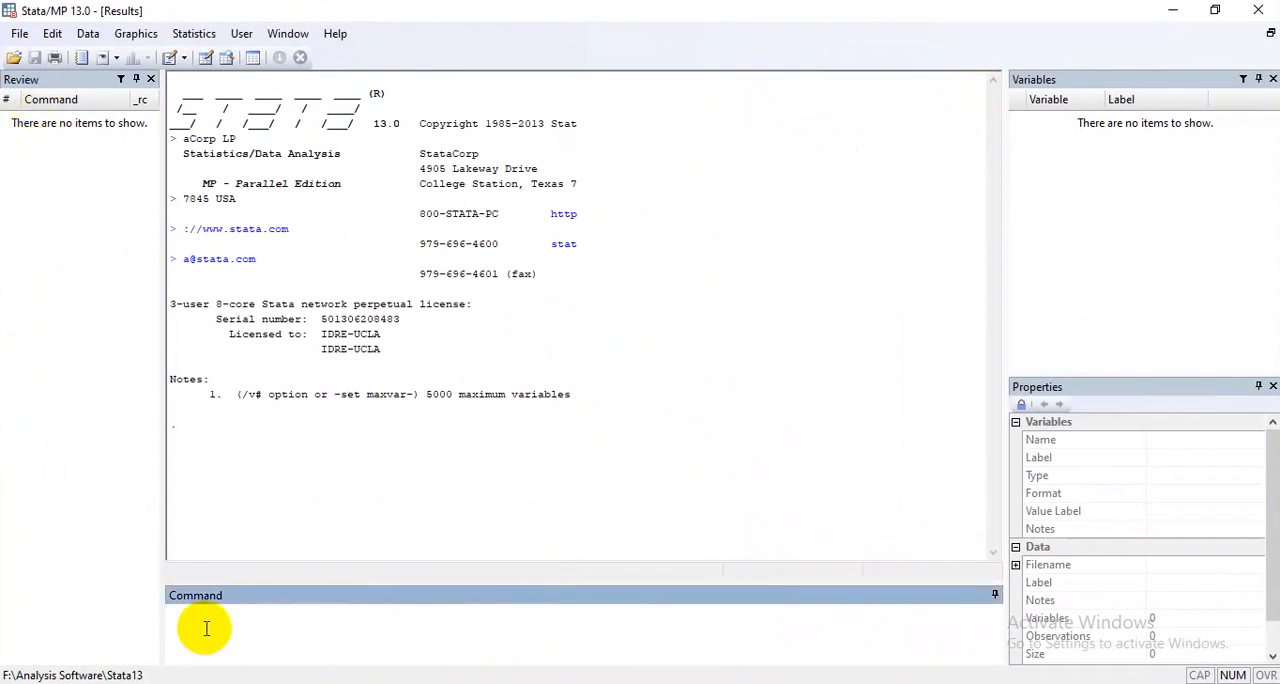
type("asdf asdf ajksdfn klasd fnklasf klasd nfkasd fn")
key("ctrl+a")
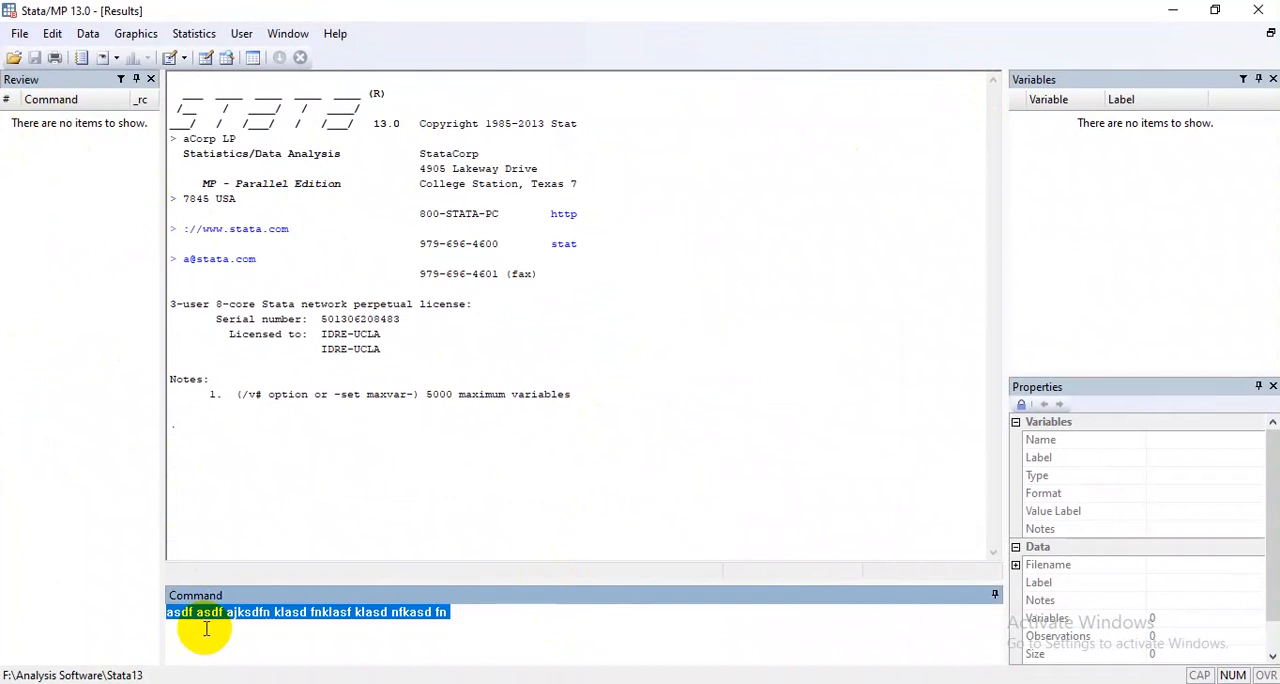
key("BackSpace")
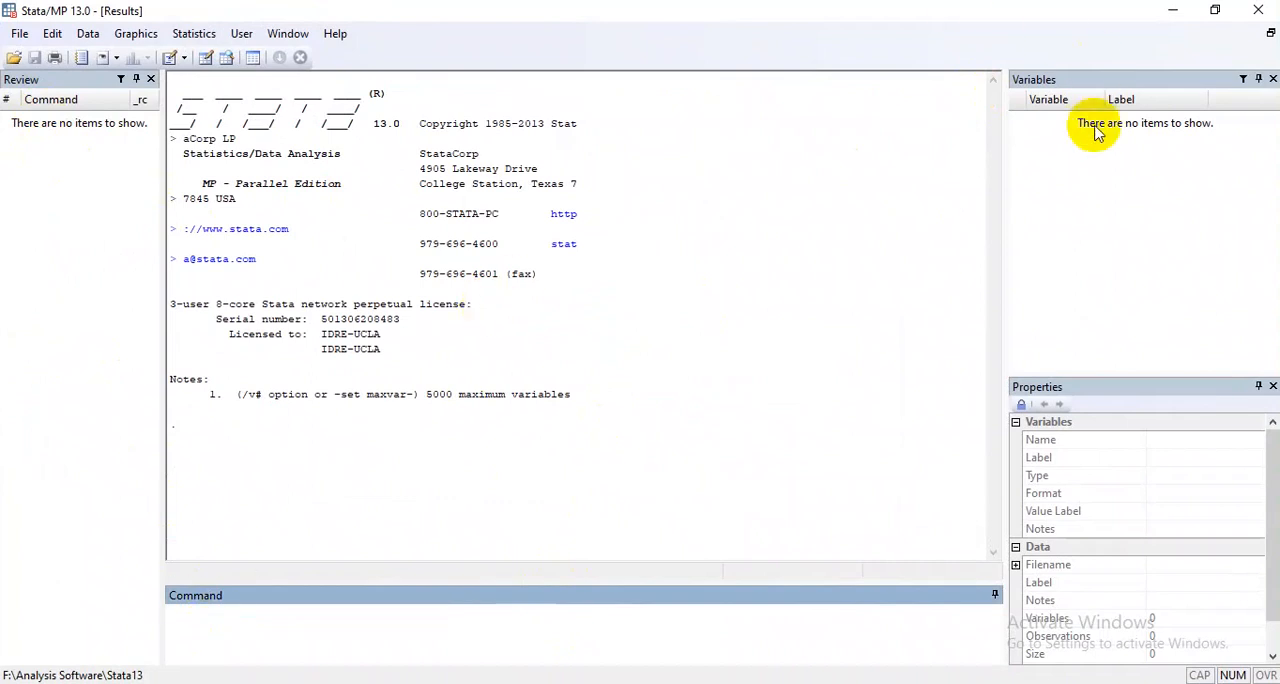
Run the commands drop and regress so that both are recorded in the Review history.
left_click(1098, 180)
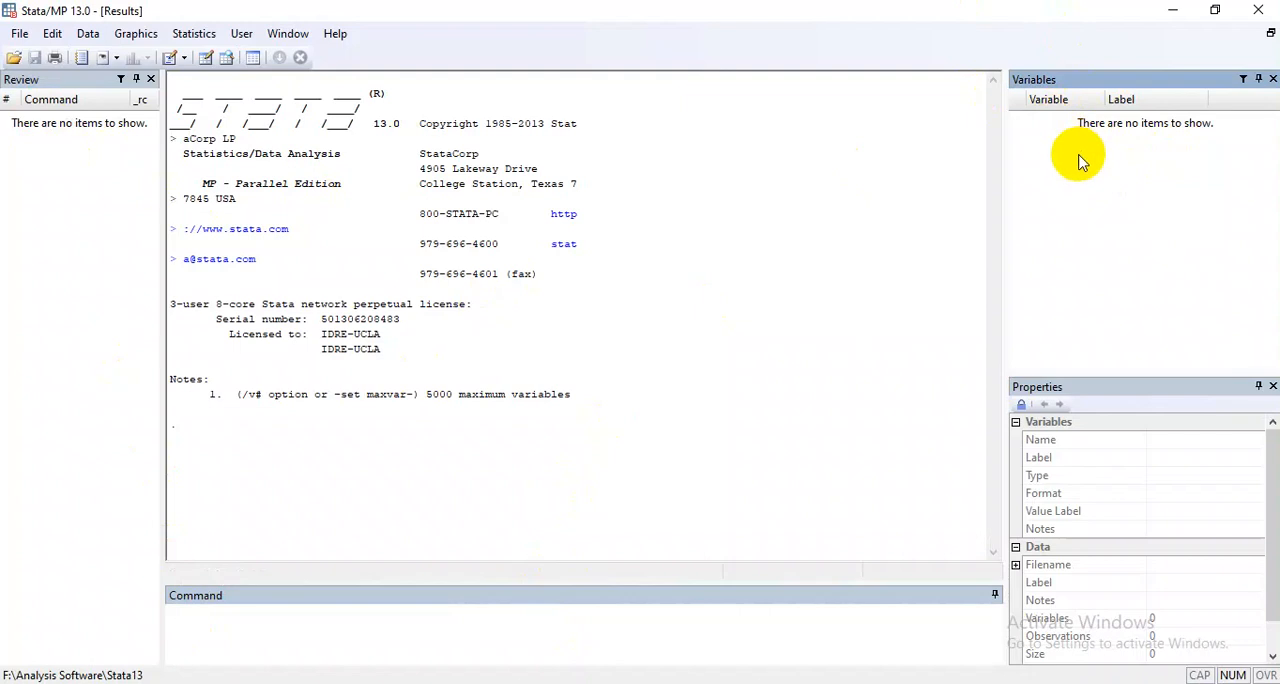
left_click(240, 621)
type("drop")
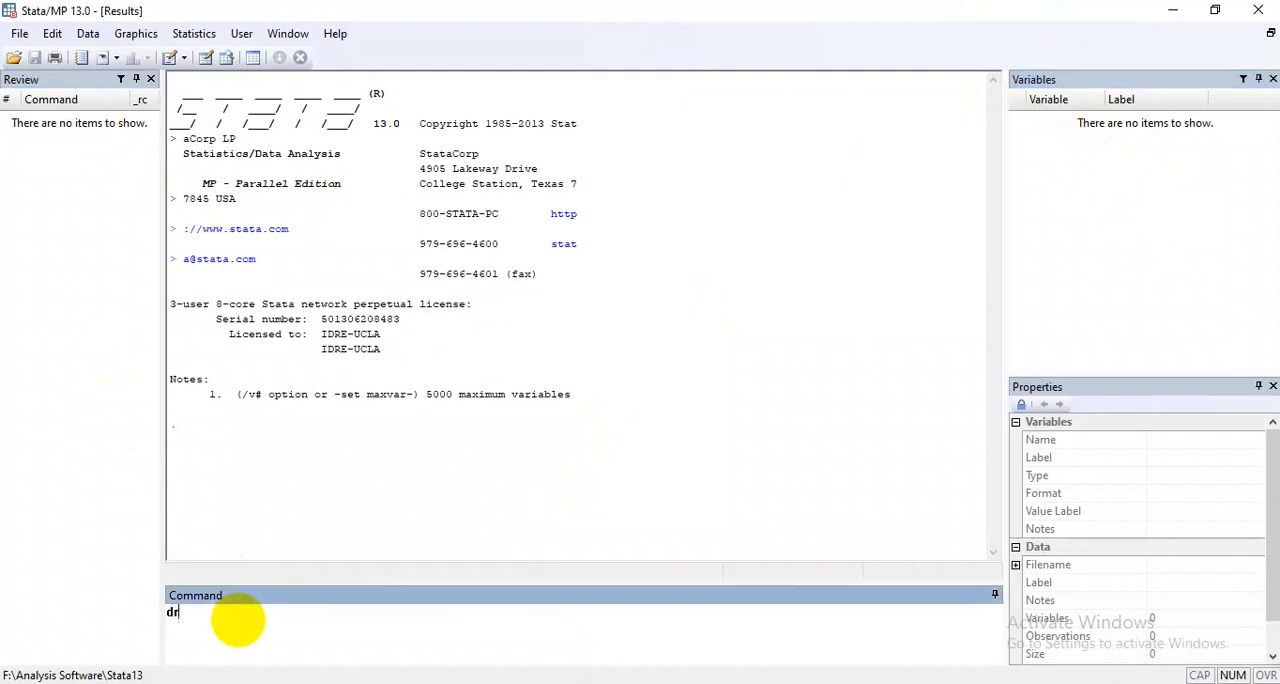
key("Return")
type("regress")
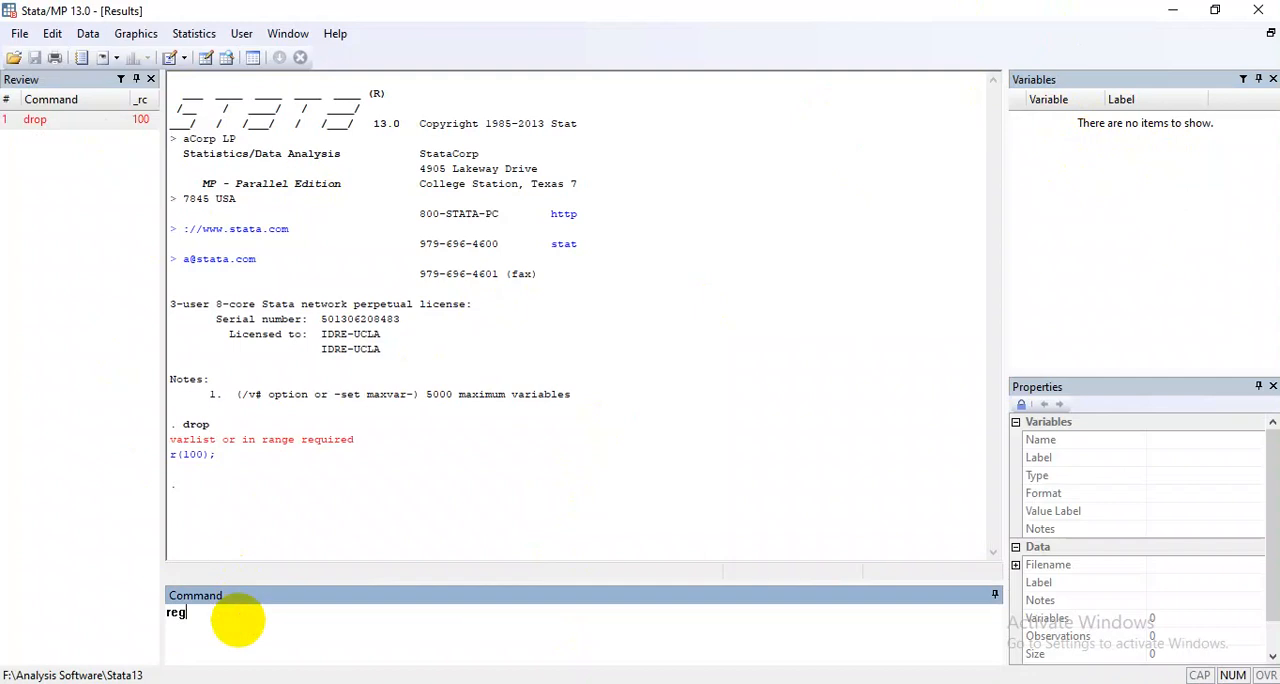
key("Return")
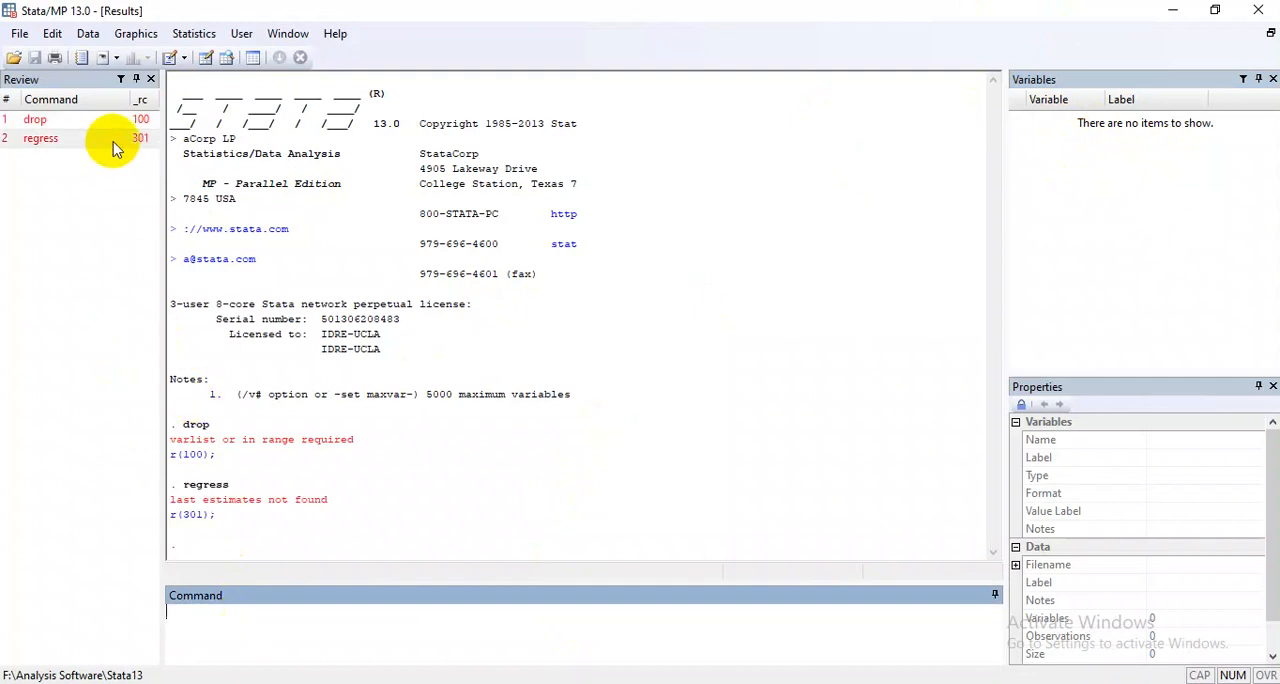
Recall the drop and regress commands from the Review history into the Command pane, and clear it.
left_click(60, 120)
left_click(62, 142)
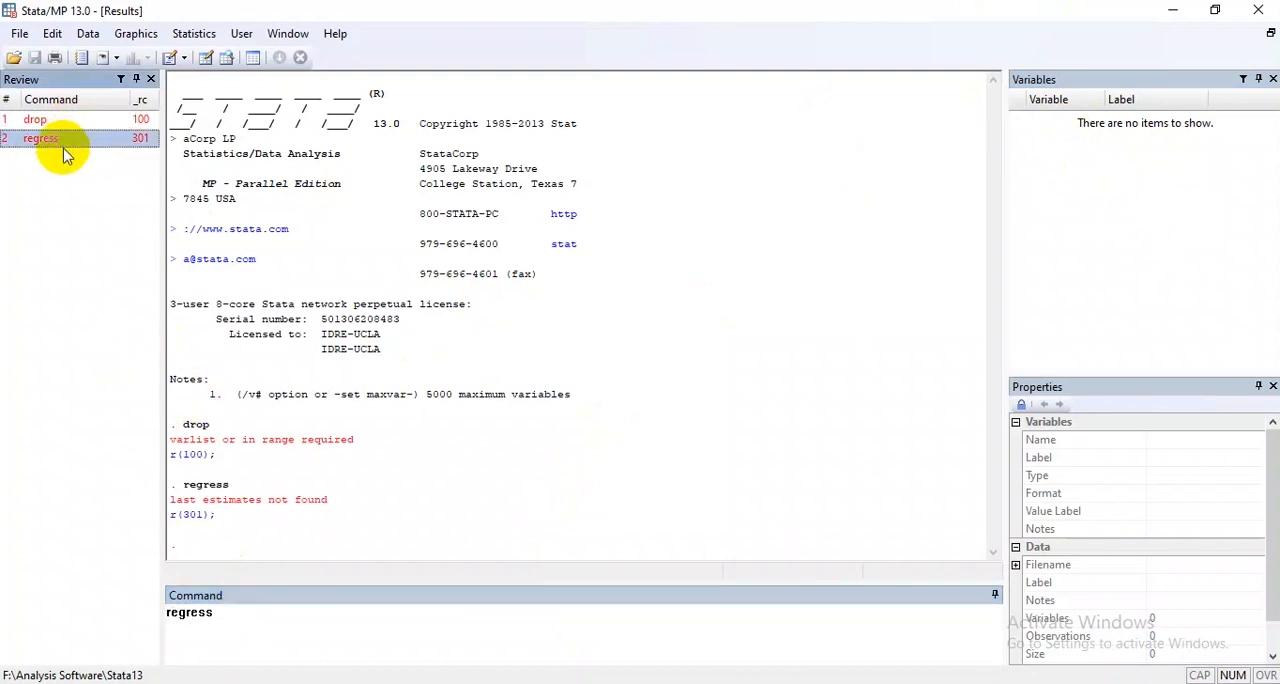
left_click(81, 119)
left_click(80, 138)
left_click(266, 619)
key("BackSpace")
key("BackSpace")
key("BackSpace")
key("BackSpace")
key("BackSpace")
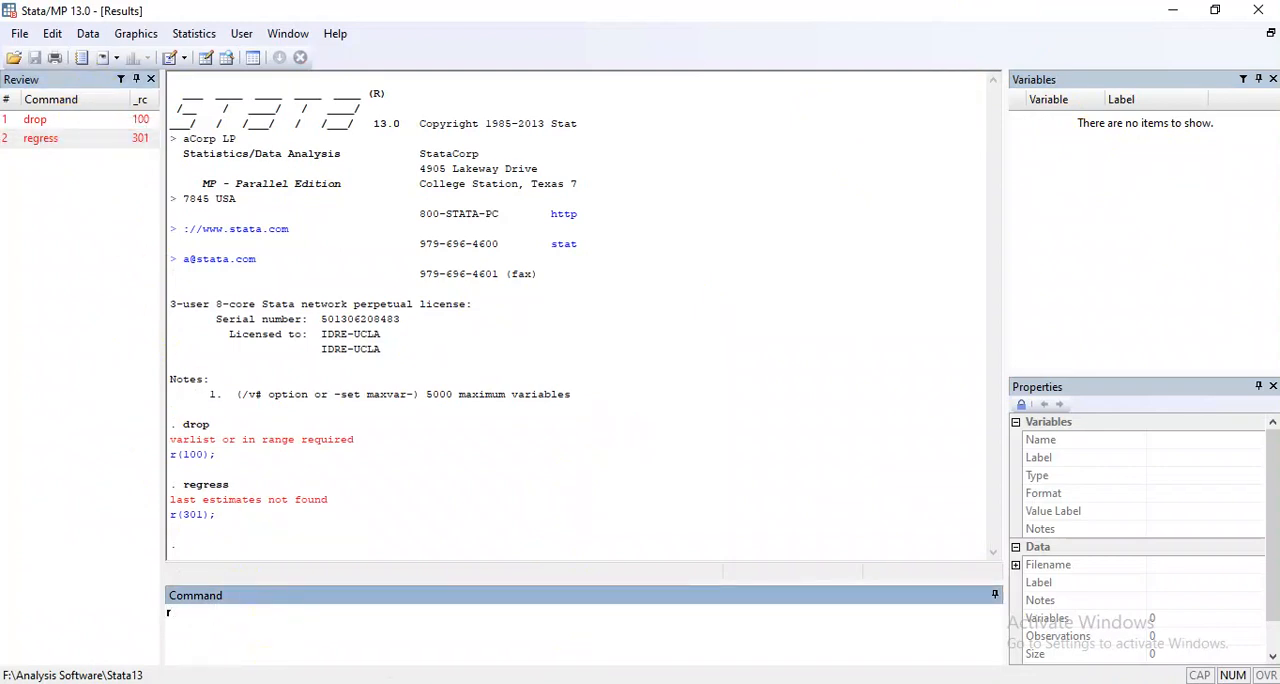
key("BackSpace")
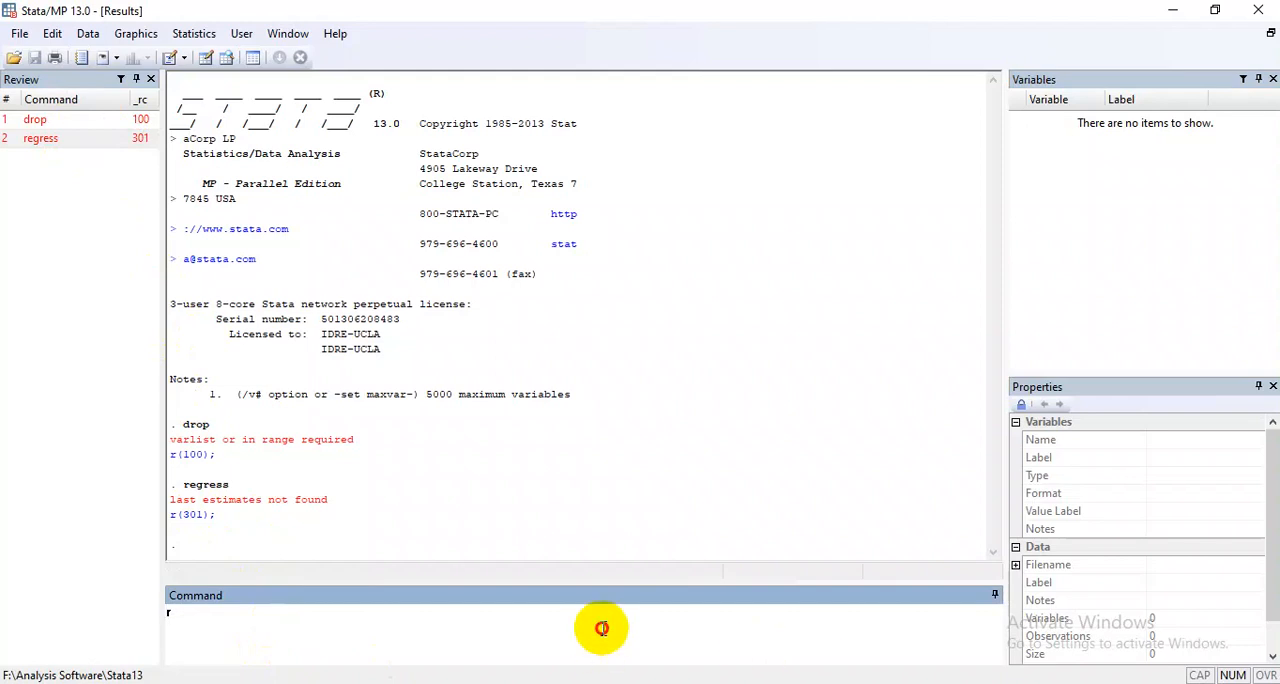
Open the Data workbook from the Basic Data Analysis folder in Excel, dismiss the activation notice, and minimize the maximized workbook.
left_click(512, 683)
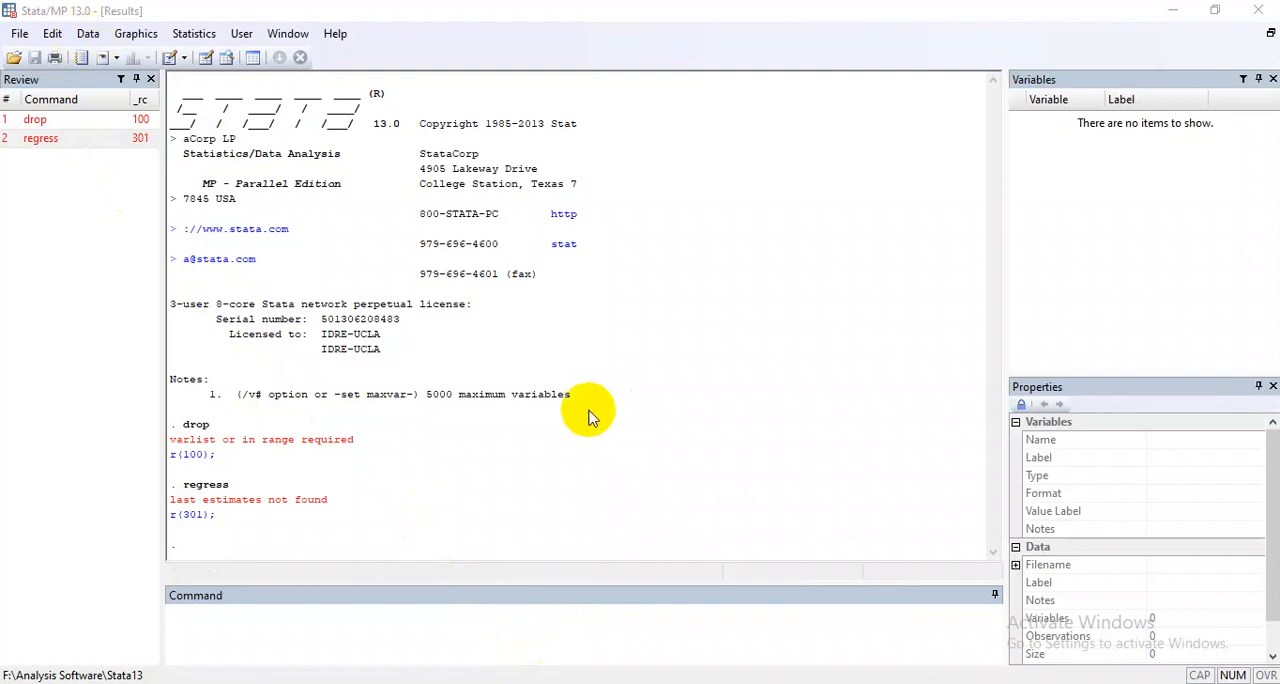
mouse_move(431, 683)
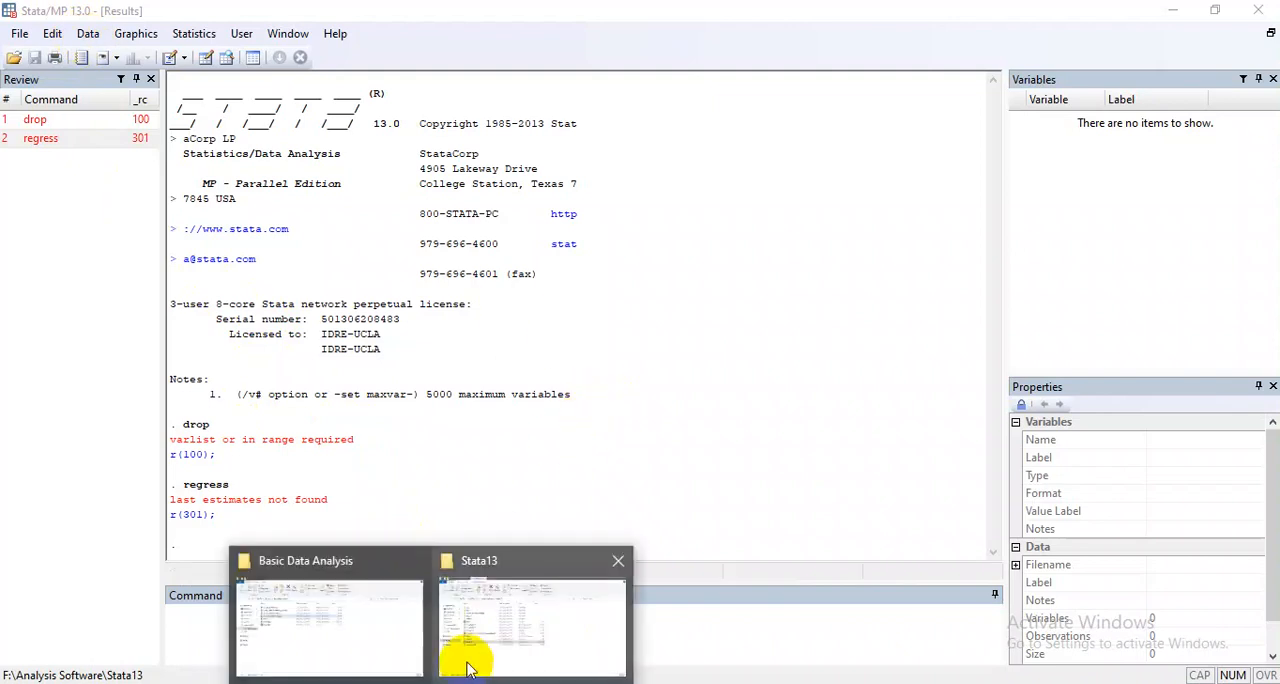
left_click(364, 622)
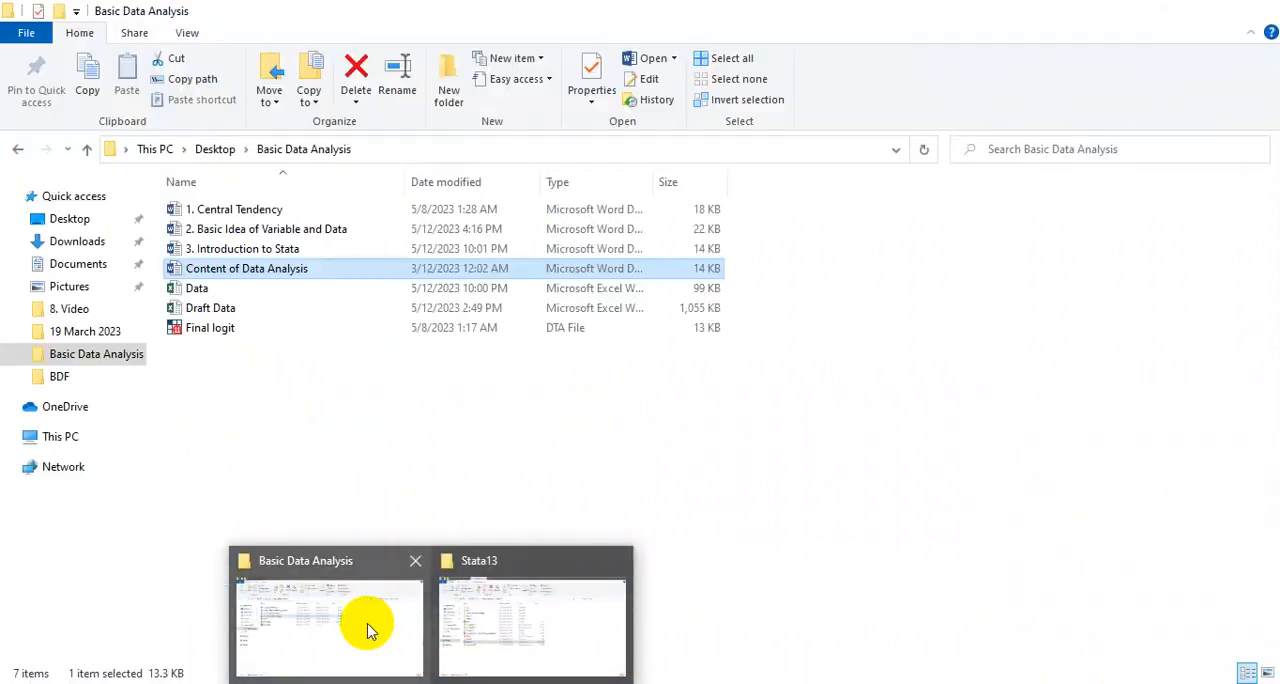
double_click(190, 288)
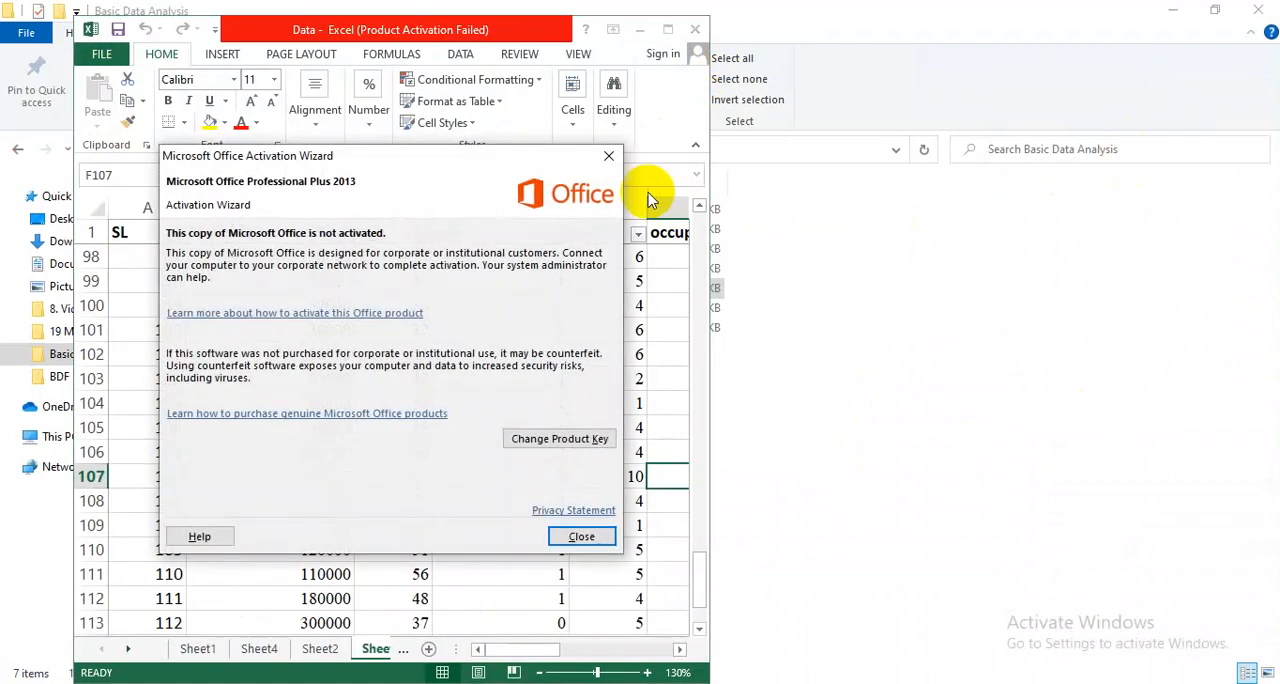
left_click(608, 156)
left_click(667, 29)
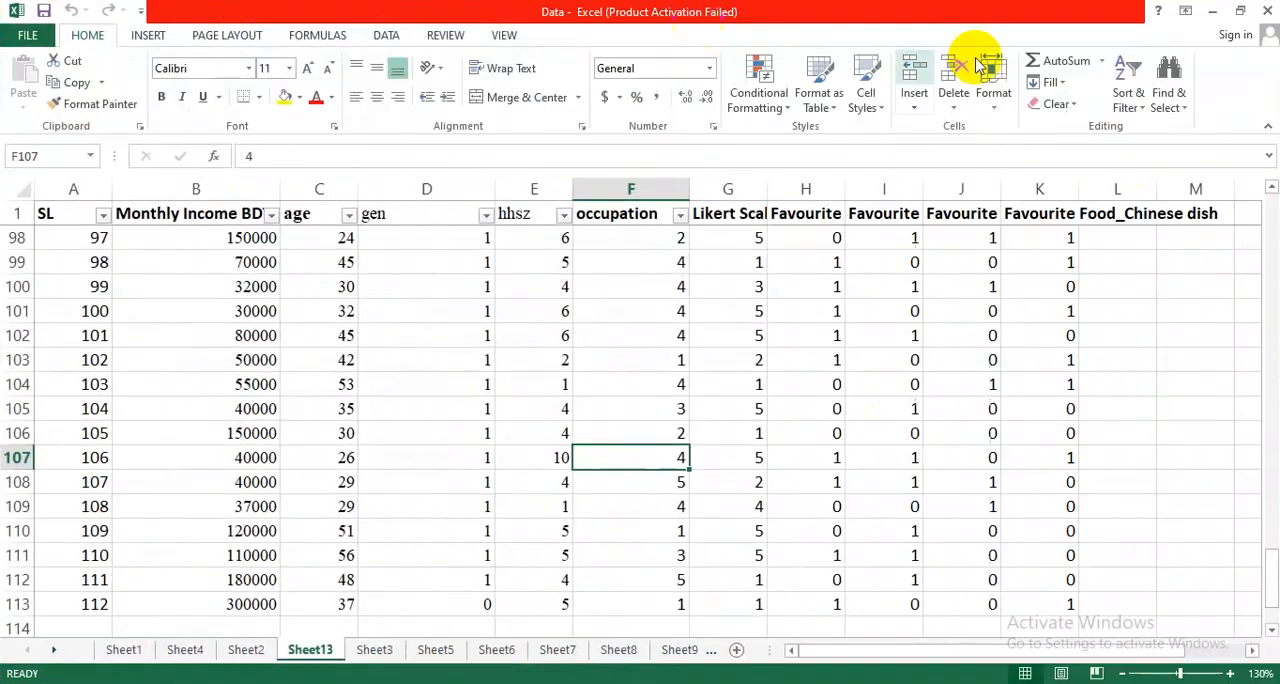
left_click(1216, 10)
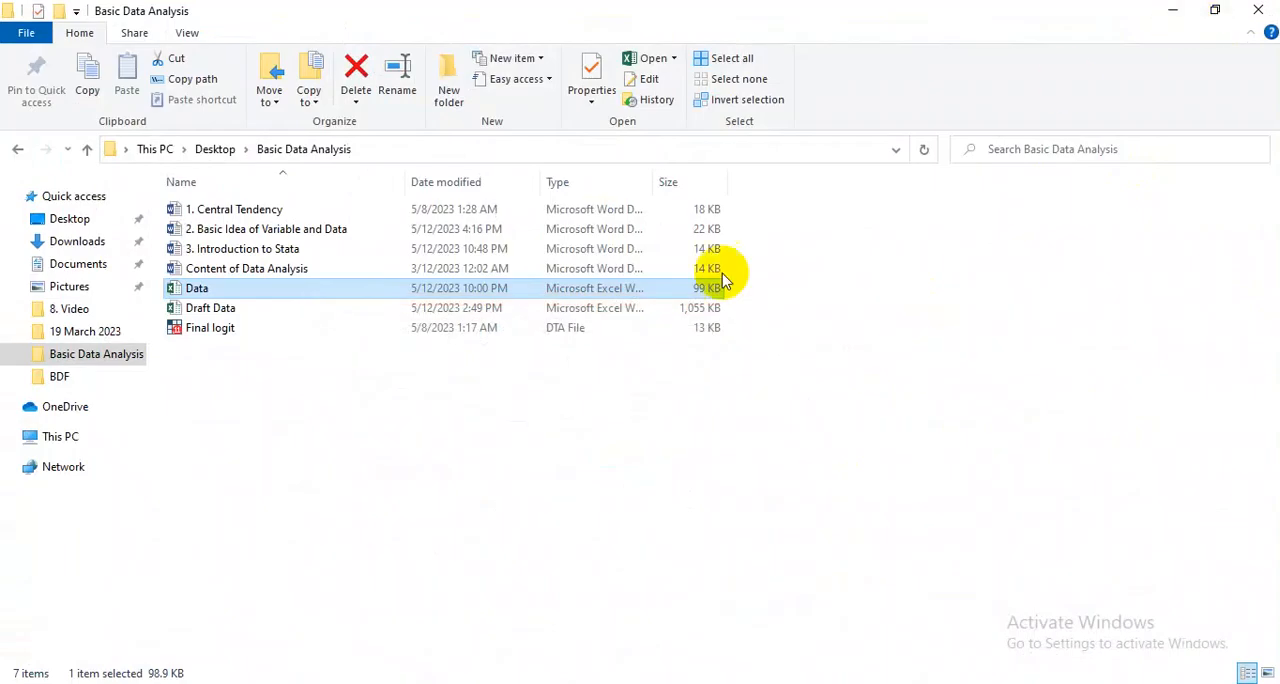
Return to Stata, open the Data Editor in edit mode, and widen its data grid.
mouse_move(657, 683)
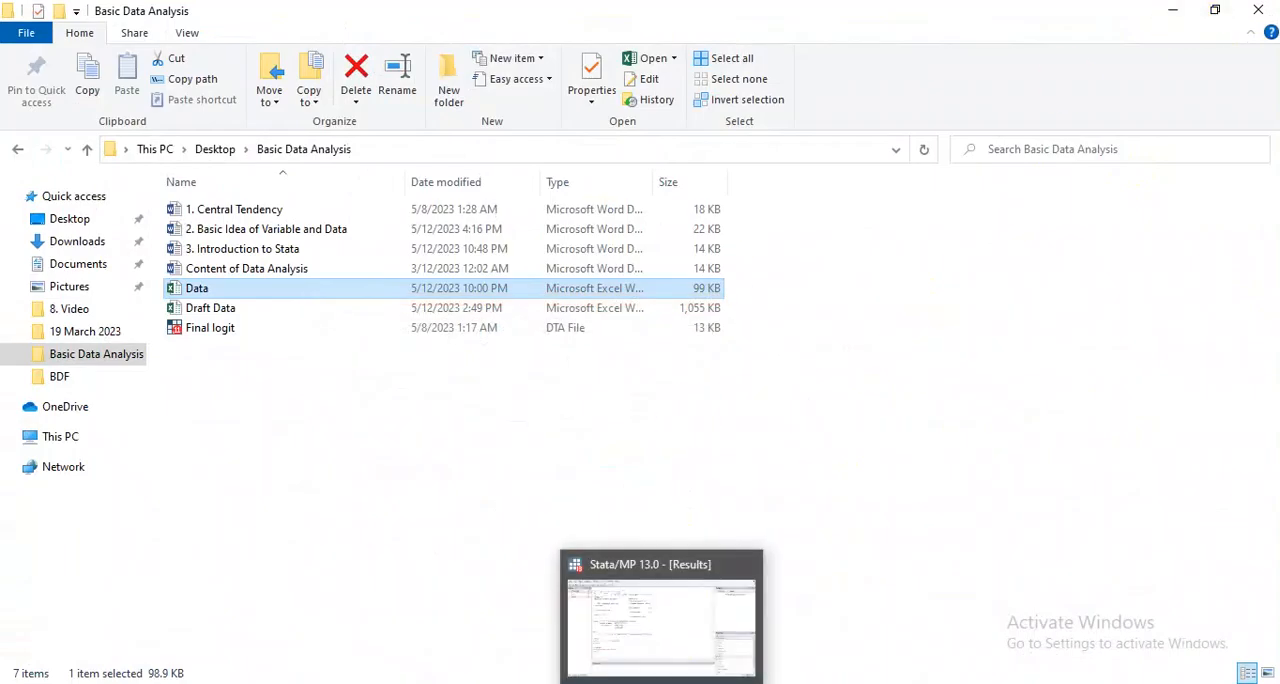
left_click(616, 605)
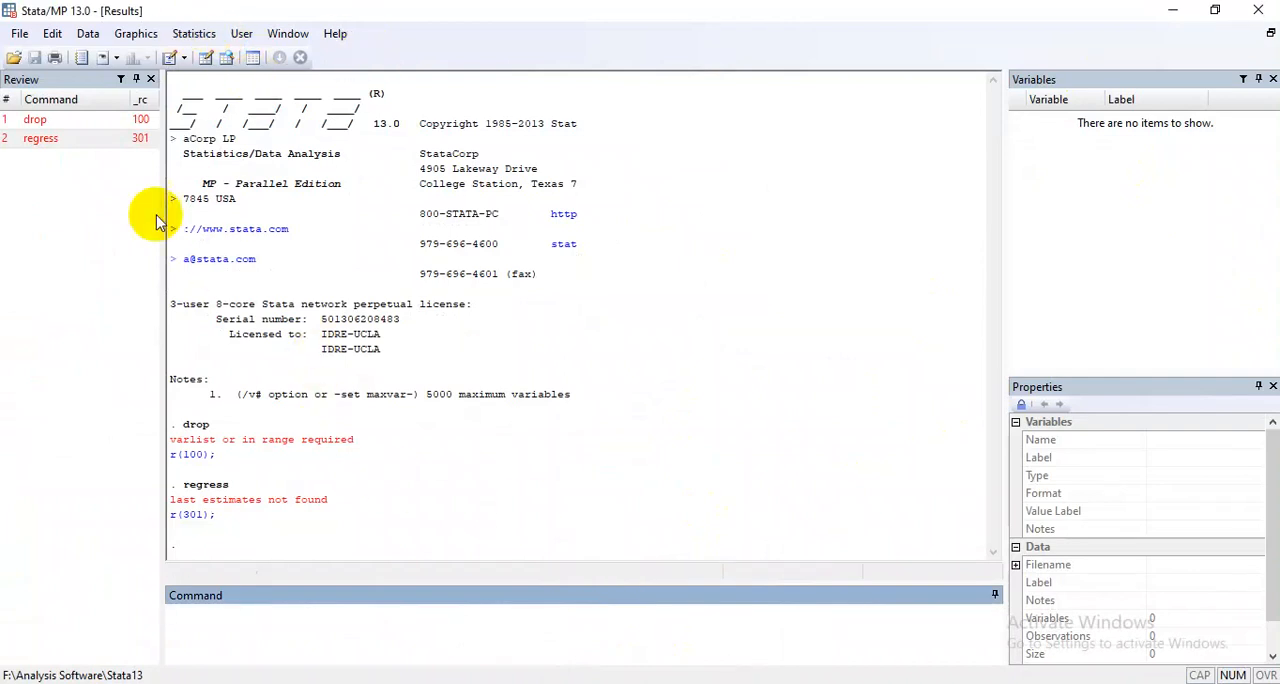
left_click(90, 35)
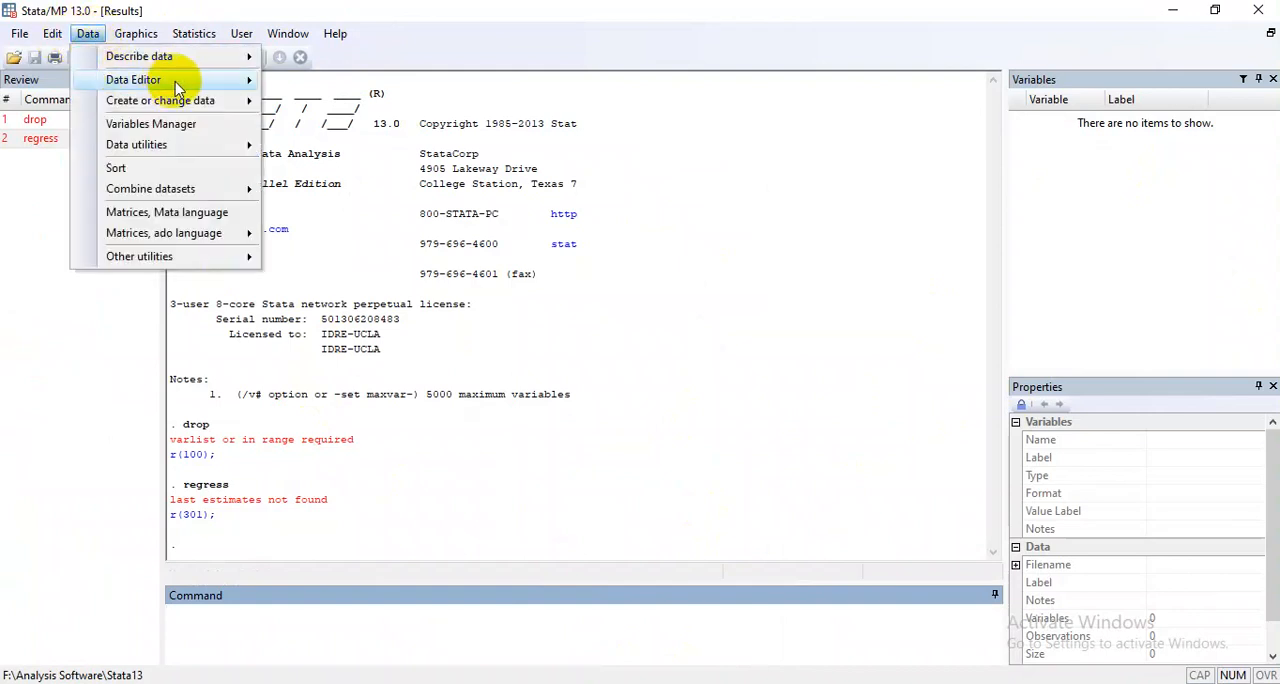
mouse_move(248, 88)
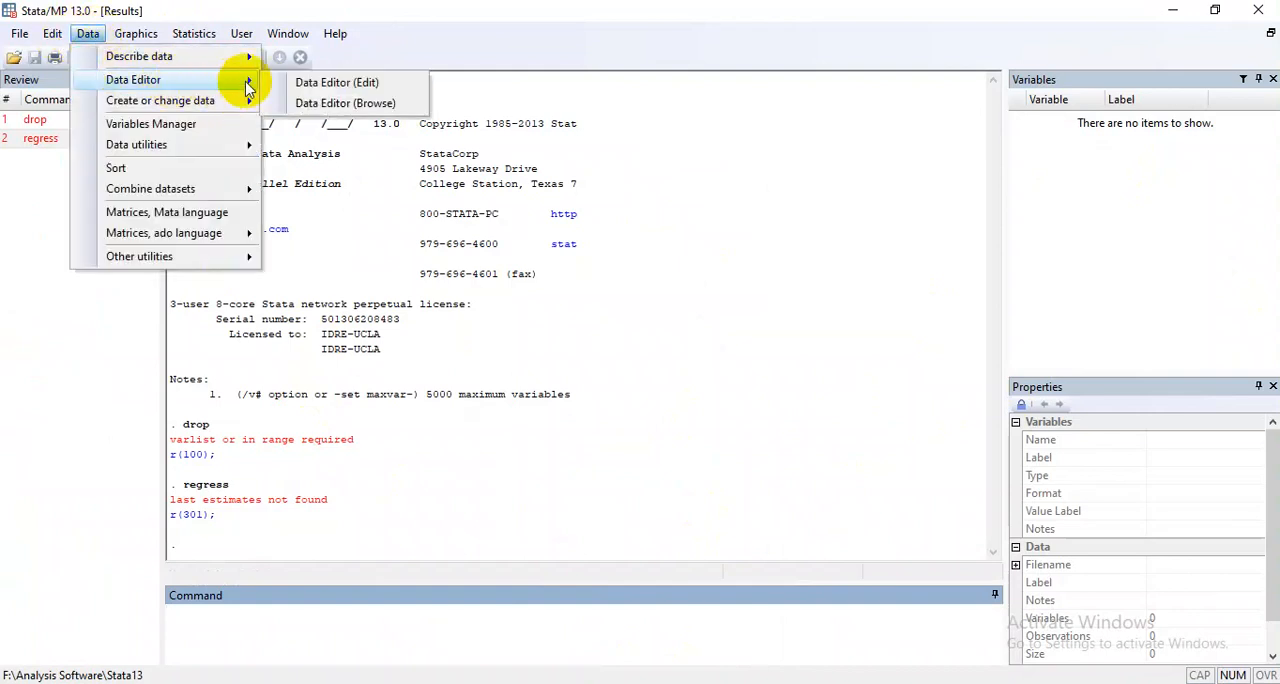
left_click(357, 86)
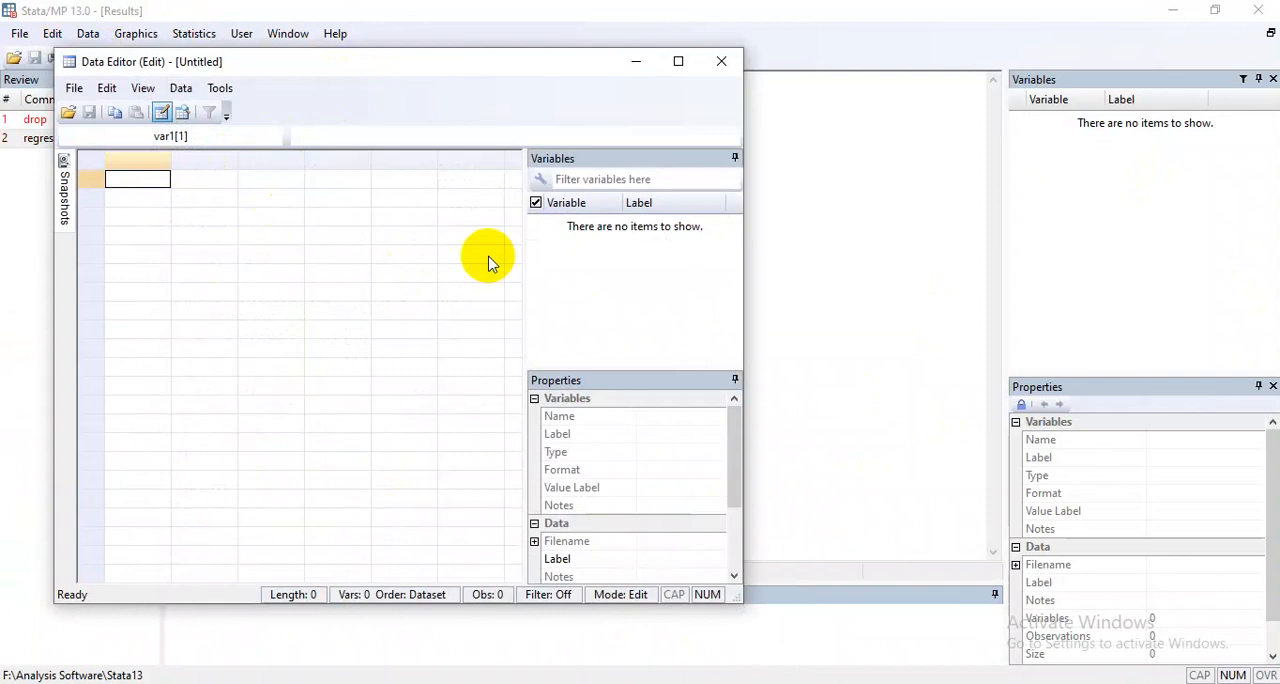
left_click_drag(524, 260, 566, 270)
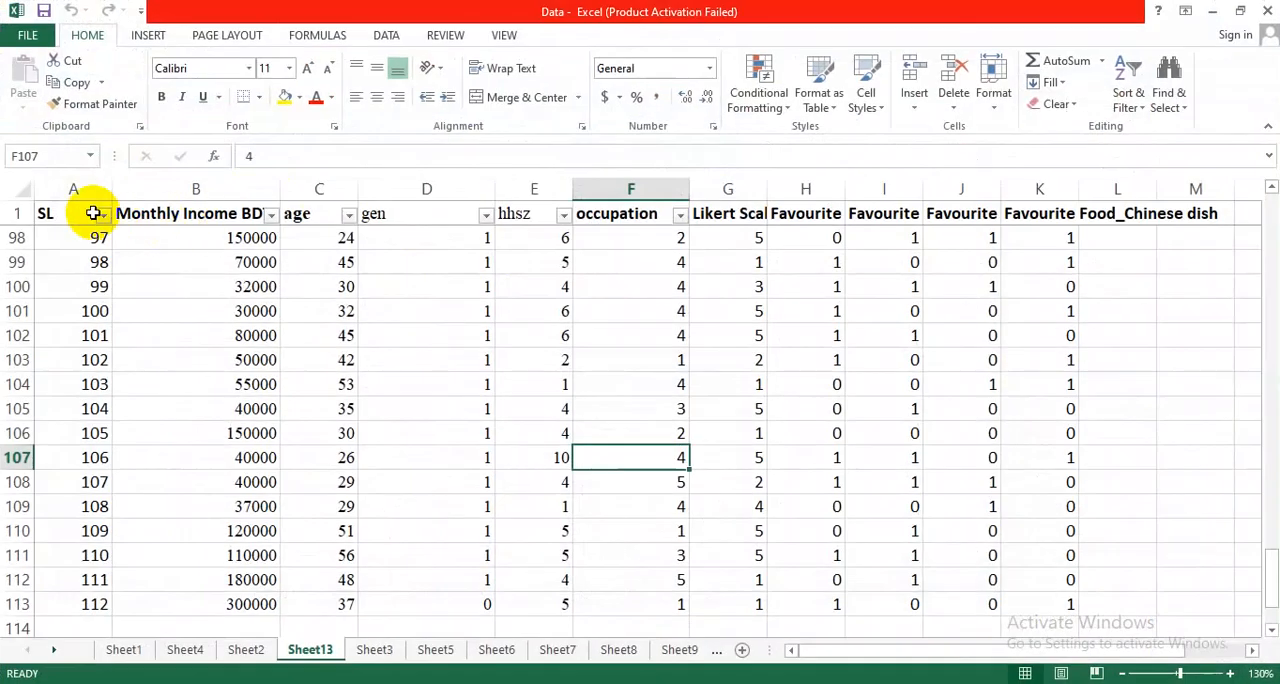
Switch to the Data workbook in Excel and copy the Sheet13 table, A1:K113, including its header row.
left_click(85, 215)
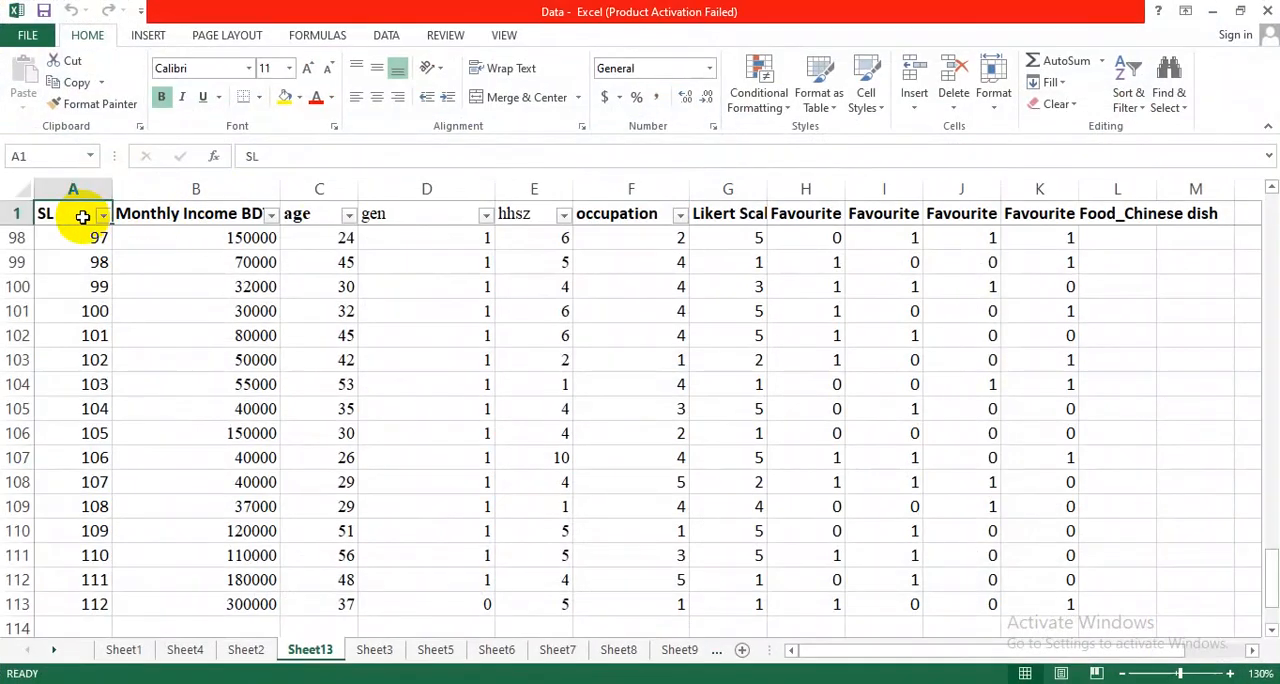
key("ctrl+shift+Right")
key("ctrl+shift+Down")
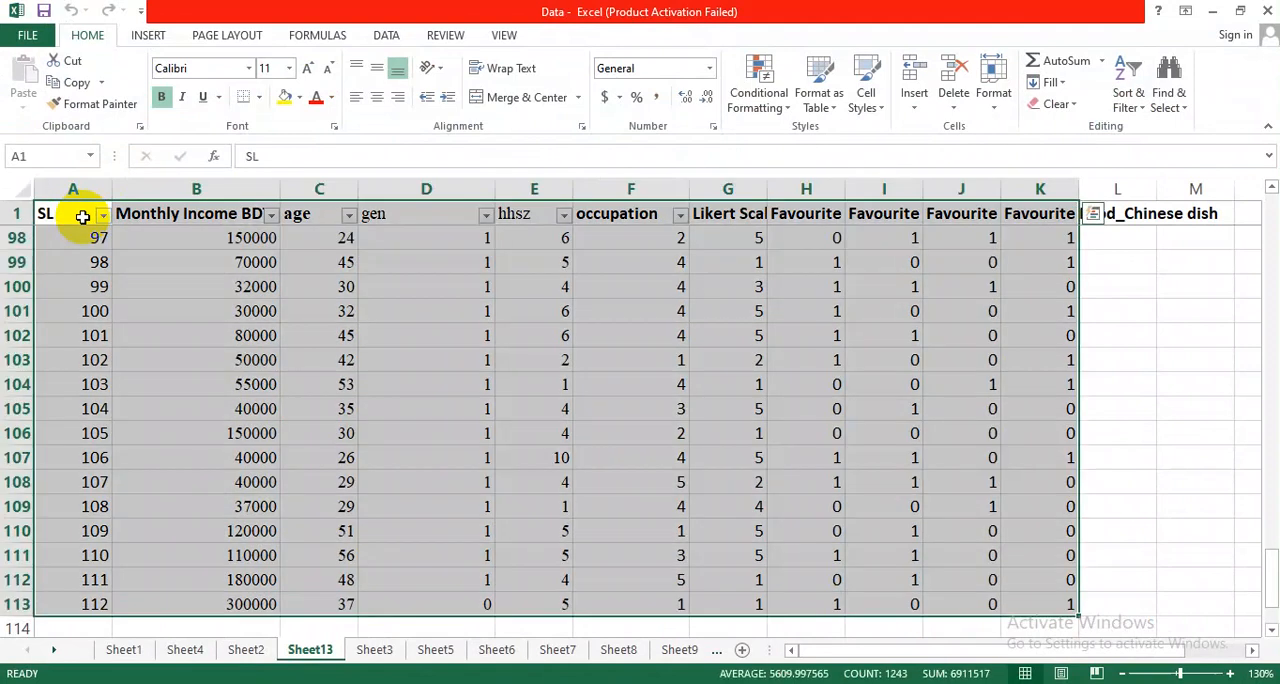
key("ctrl+c")
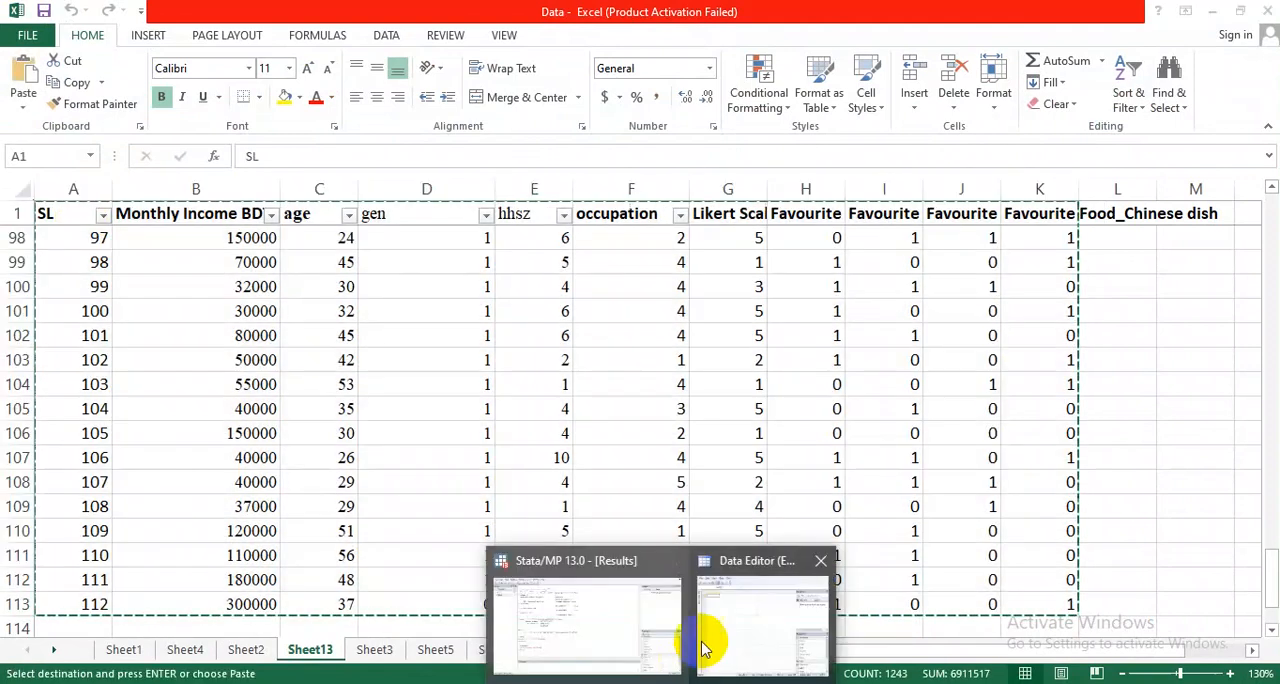
left_click(706, 645)
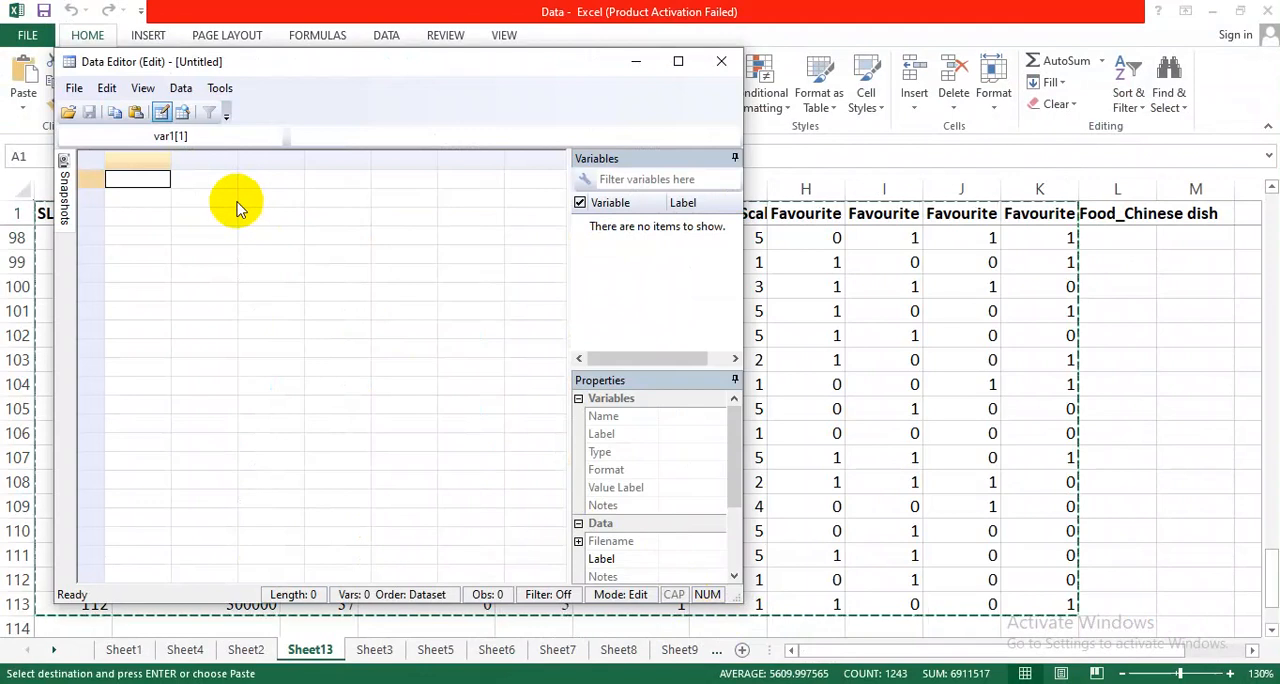
key("ctrl+v")
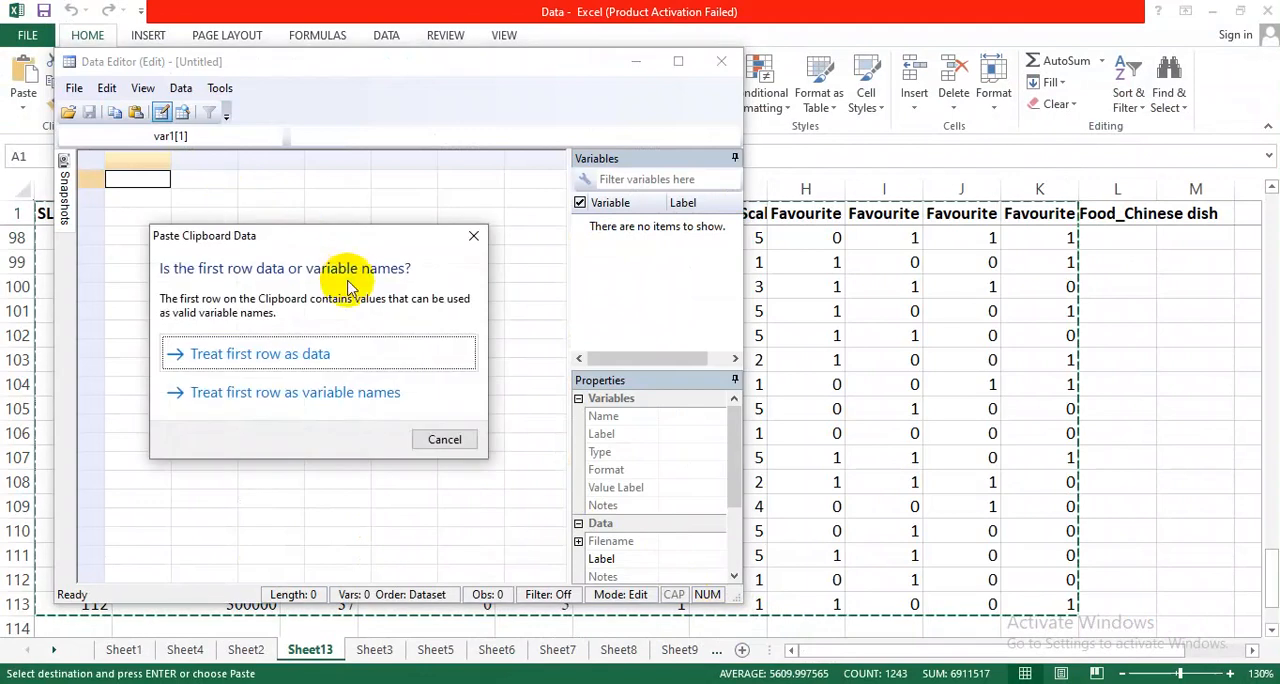
left_click_drag(337, 235, 430, 205)
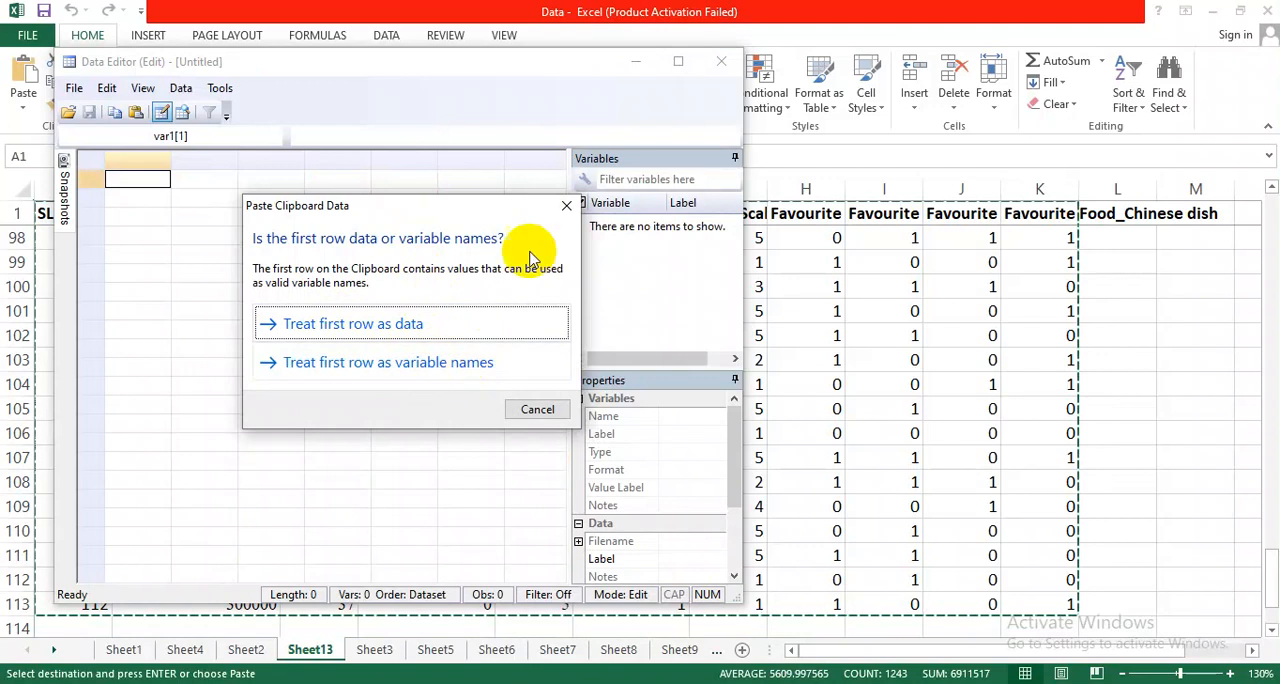
left_click(566, 209)
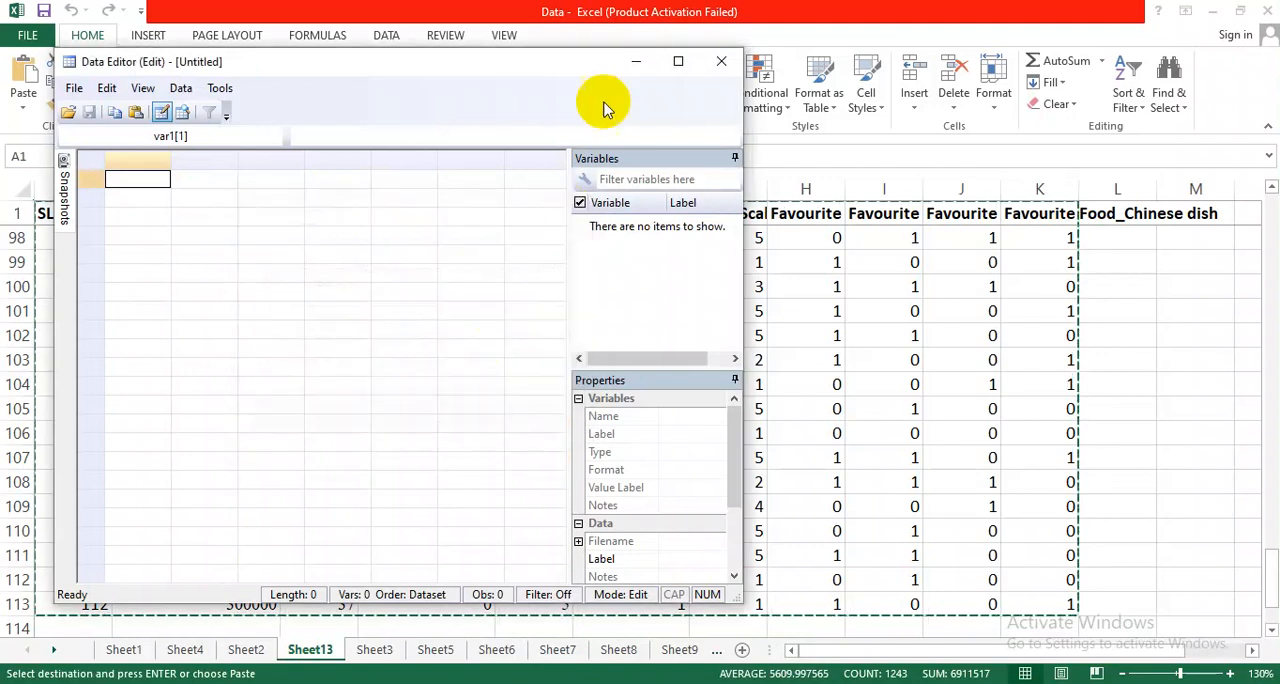
Go back to the Data workbook and reselect the Sheet13 table, A1:K113, including its header row.
left_click(636, 62)
scroll(183, 230, "up", 6)
scroll(100, 257, "up", 20)
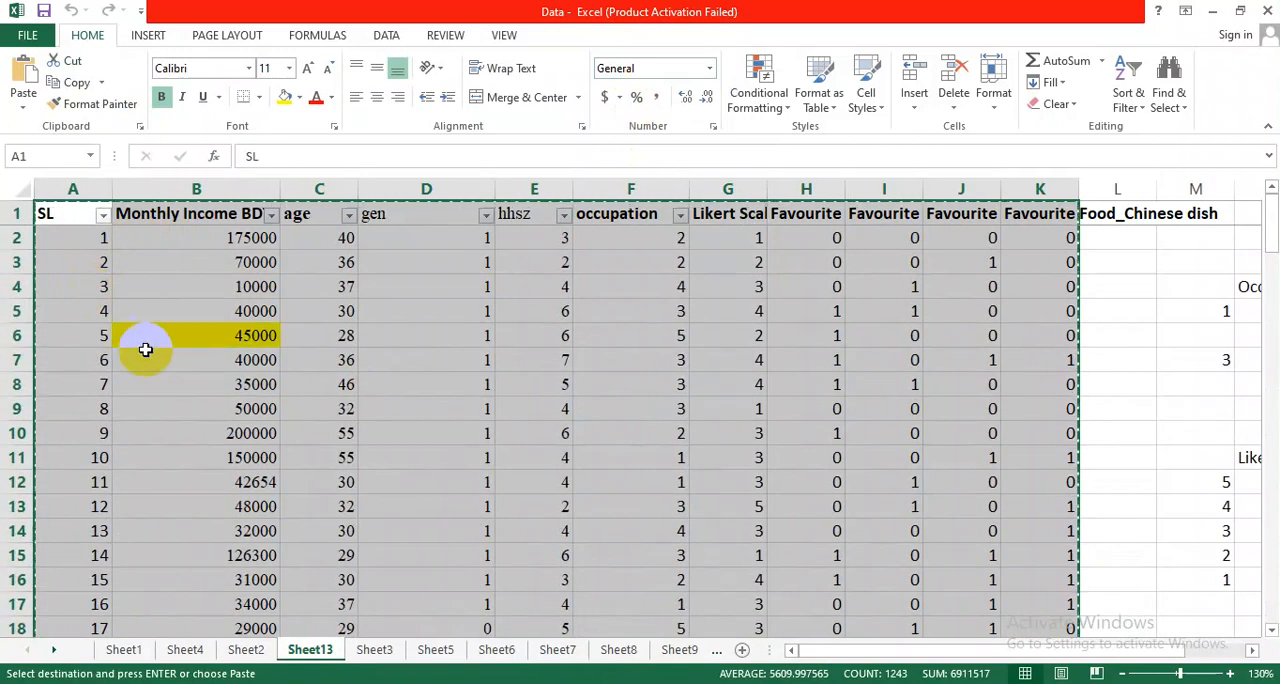
left_click(49, 240)
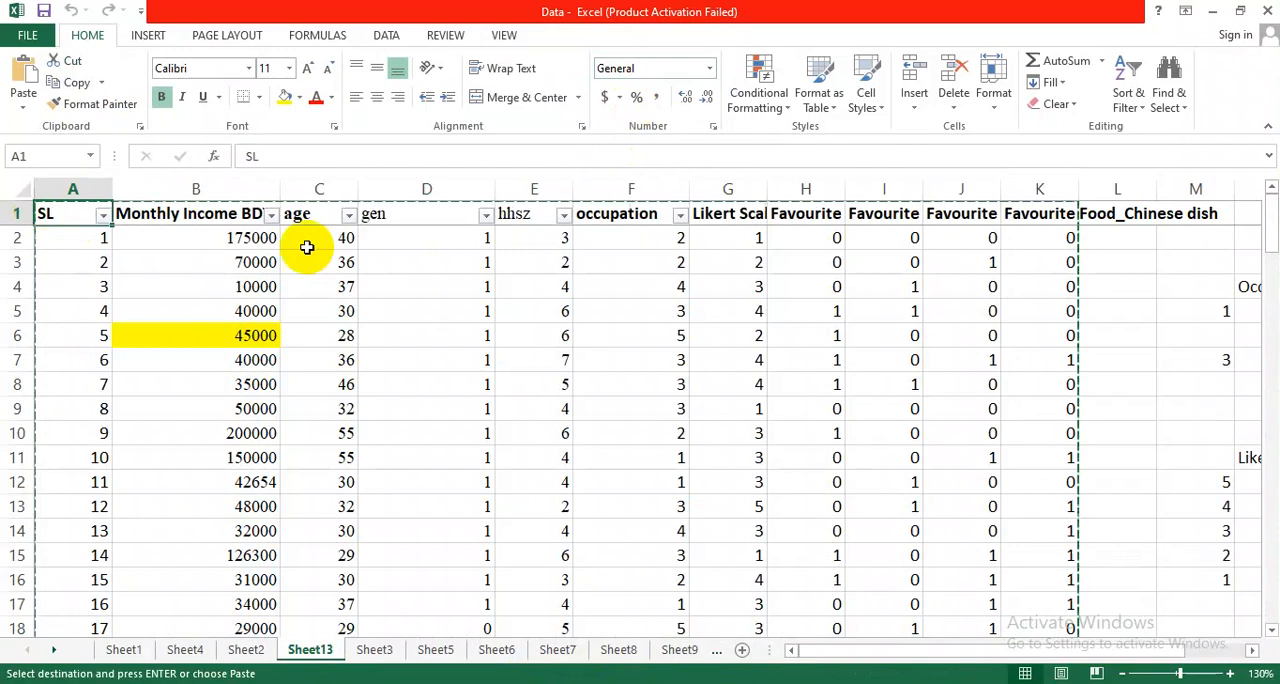
key("ctrl+shift+Down")
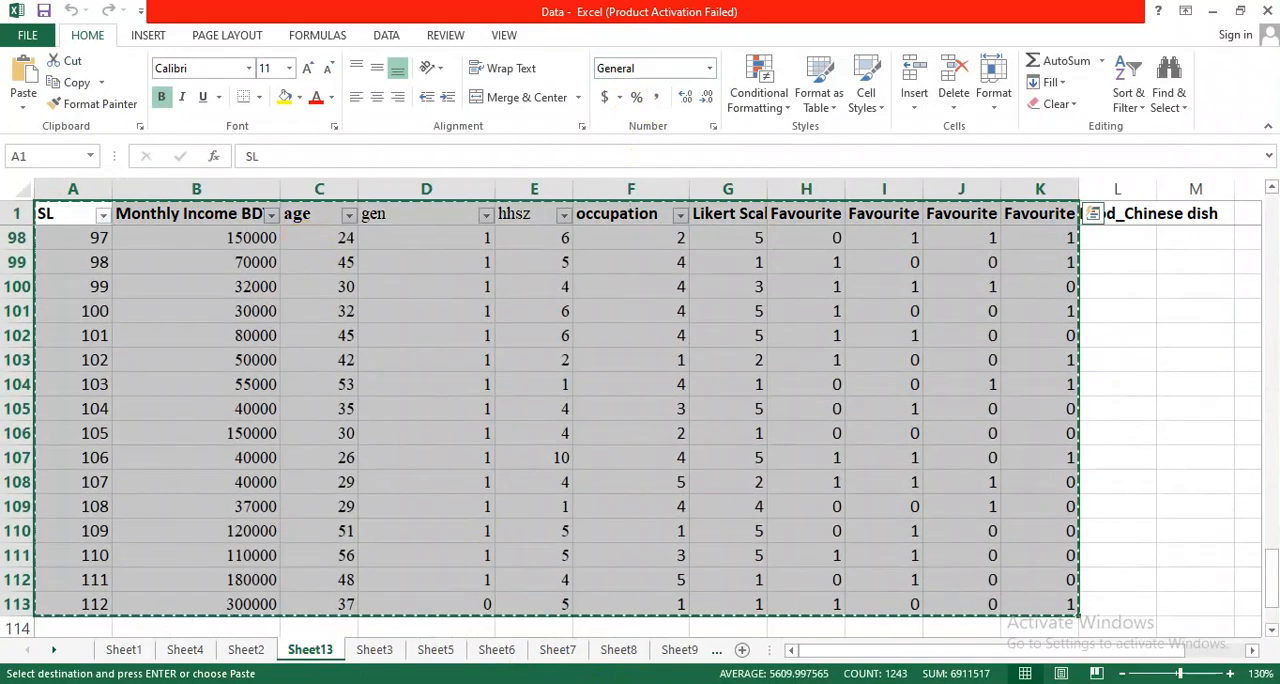
Paste the copied Sheet13 table into Stata's Data Editor, treating the first row as variable names.
mouse_move(660, 683)
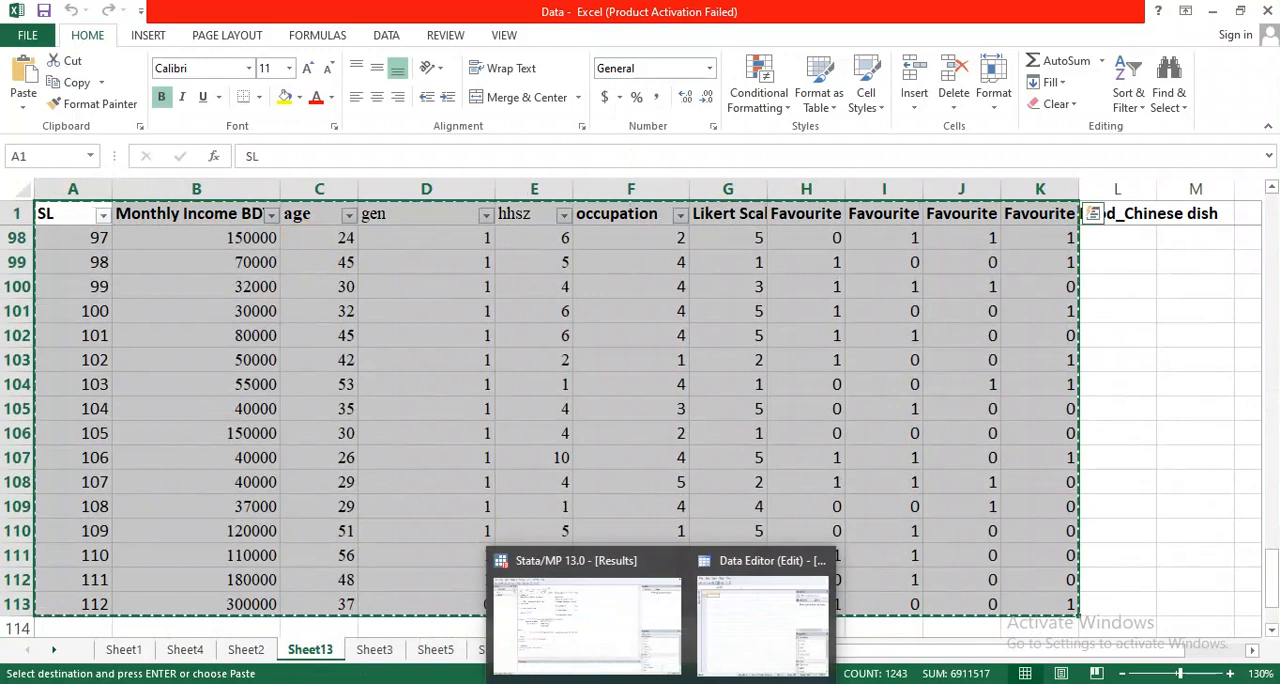
left_click(720, 650)
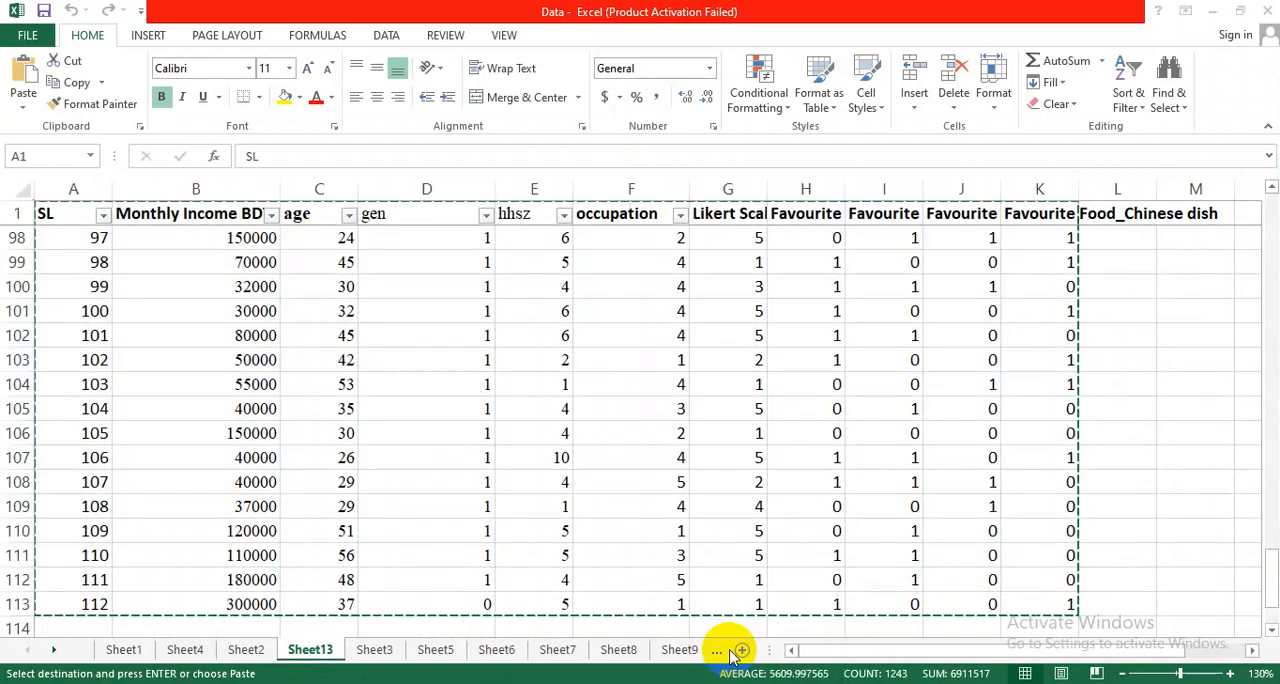
key("ctrl+v")
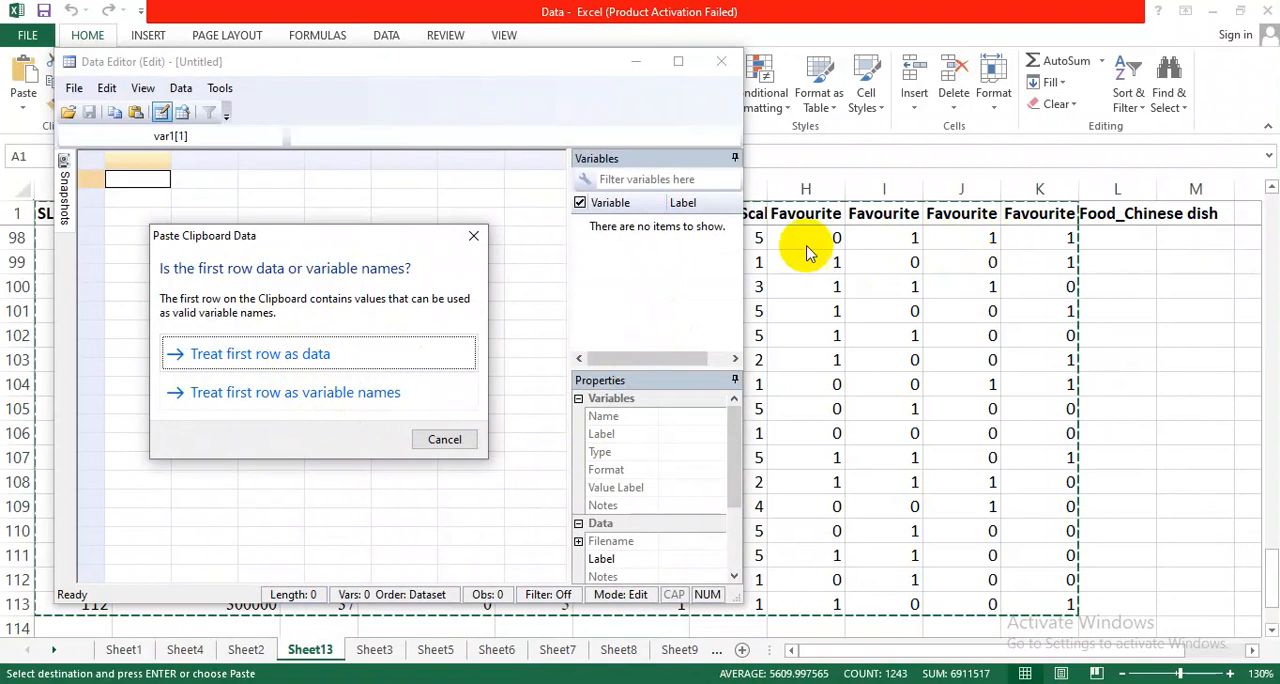
left_click(362, 396)
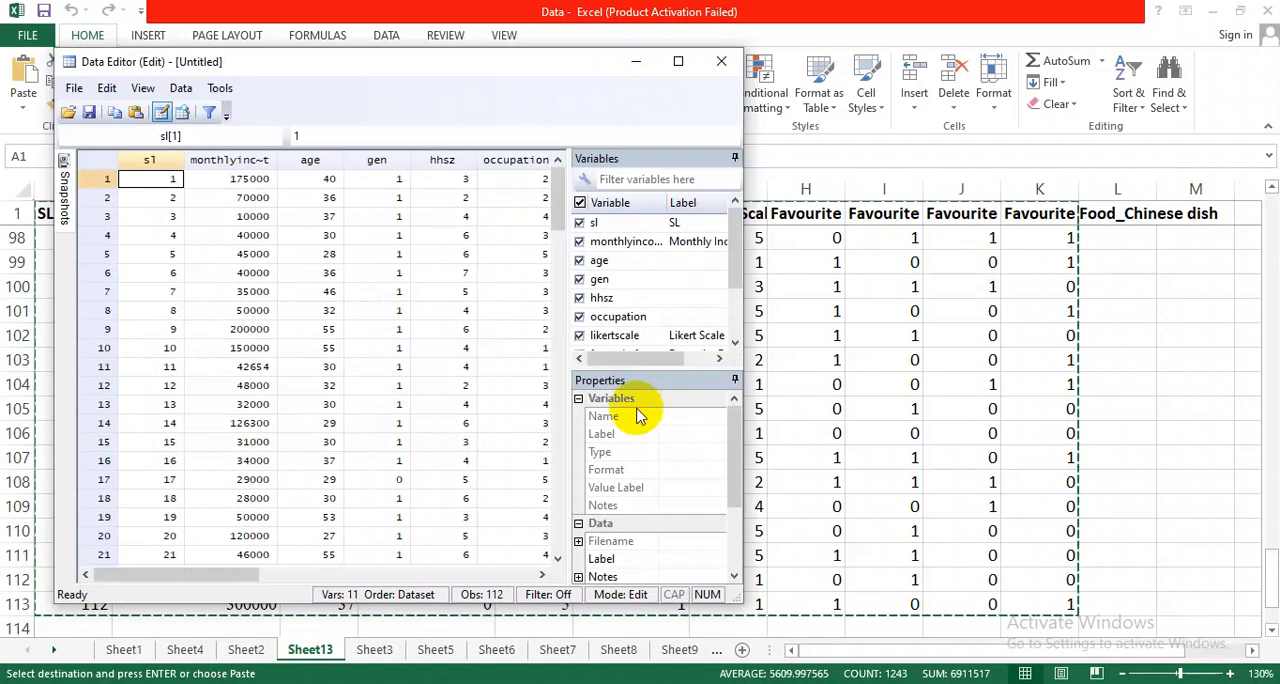
left_click_drag(632, 366, 588, 360)
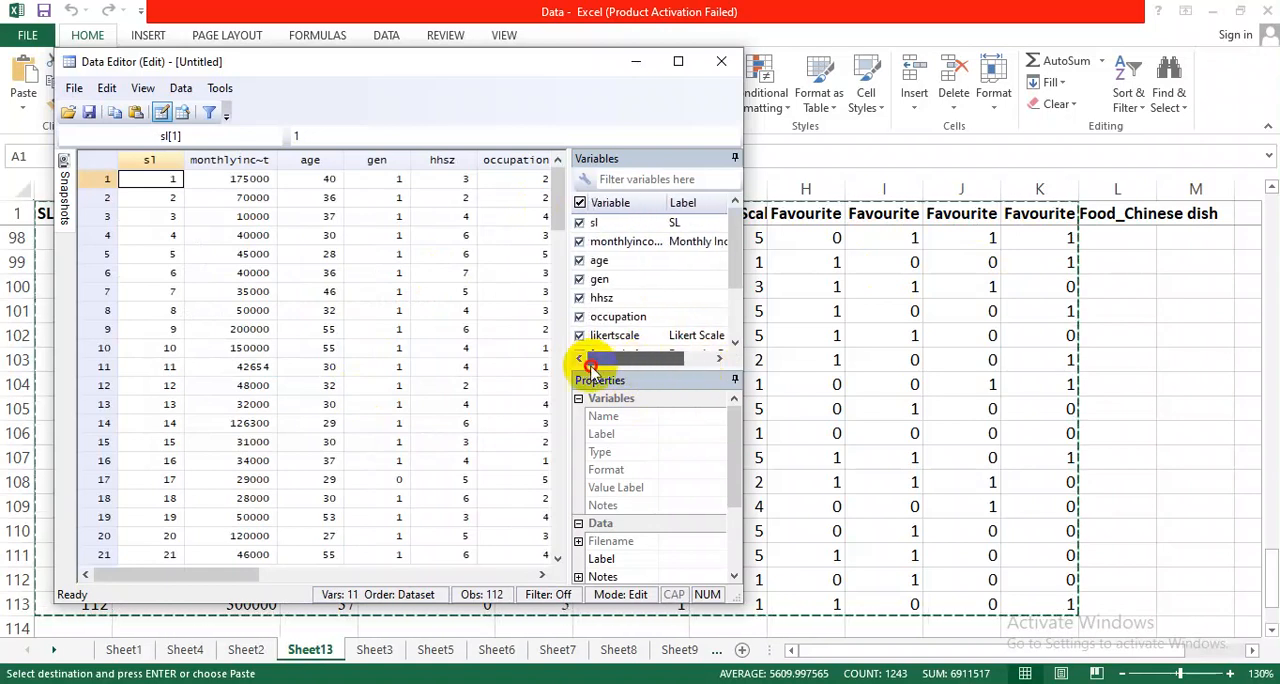
Minimize the Data Editor, bring up Stata's main Results window, and slightly widen the Variable column of the variables list.
left_click(648, 62)
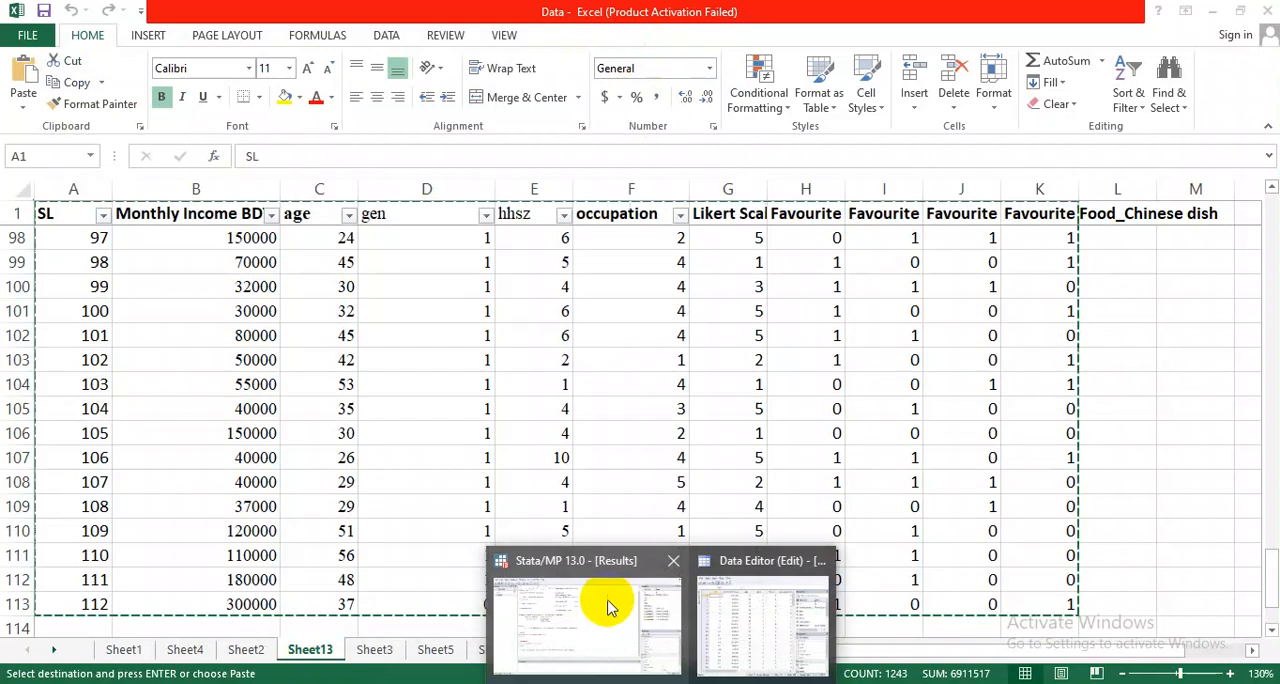
left_click(608, 604)
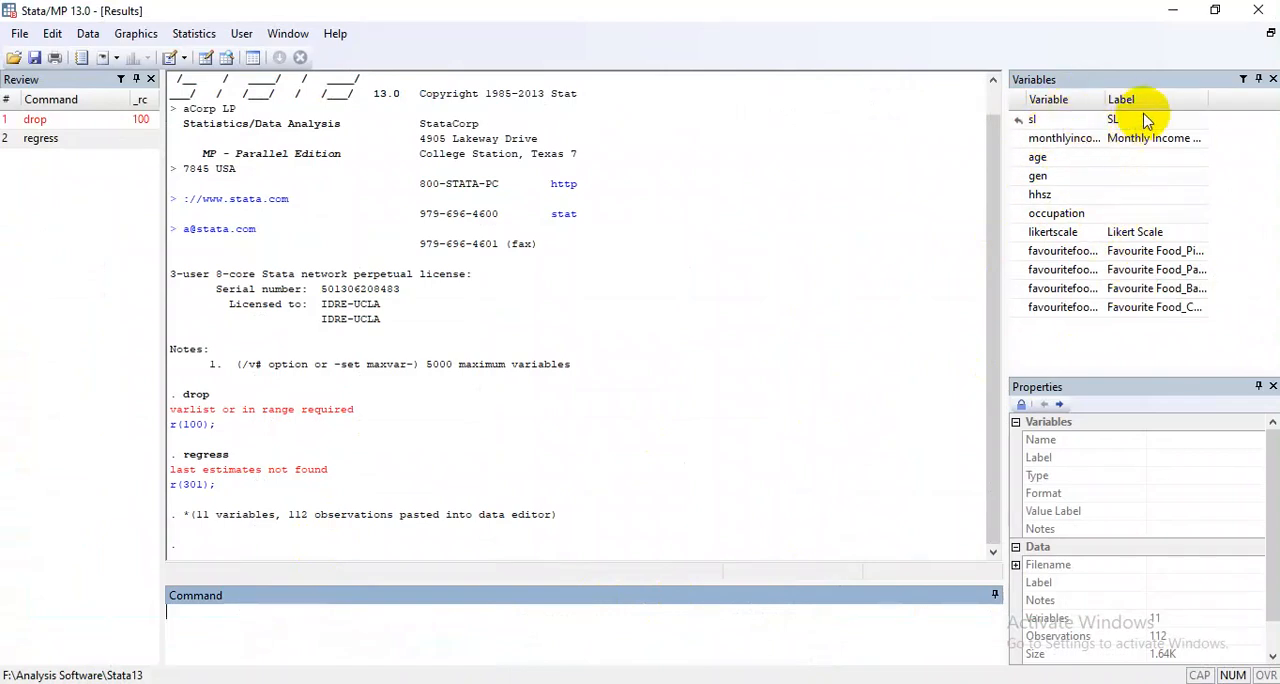
left_click_drag(1107, 98, 1117, 99)
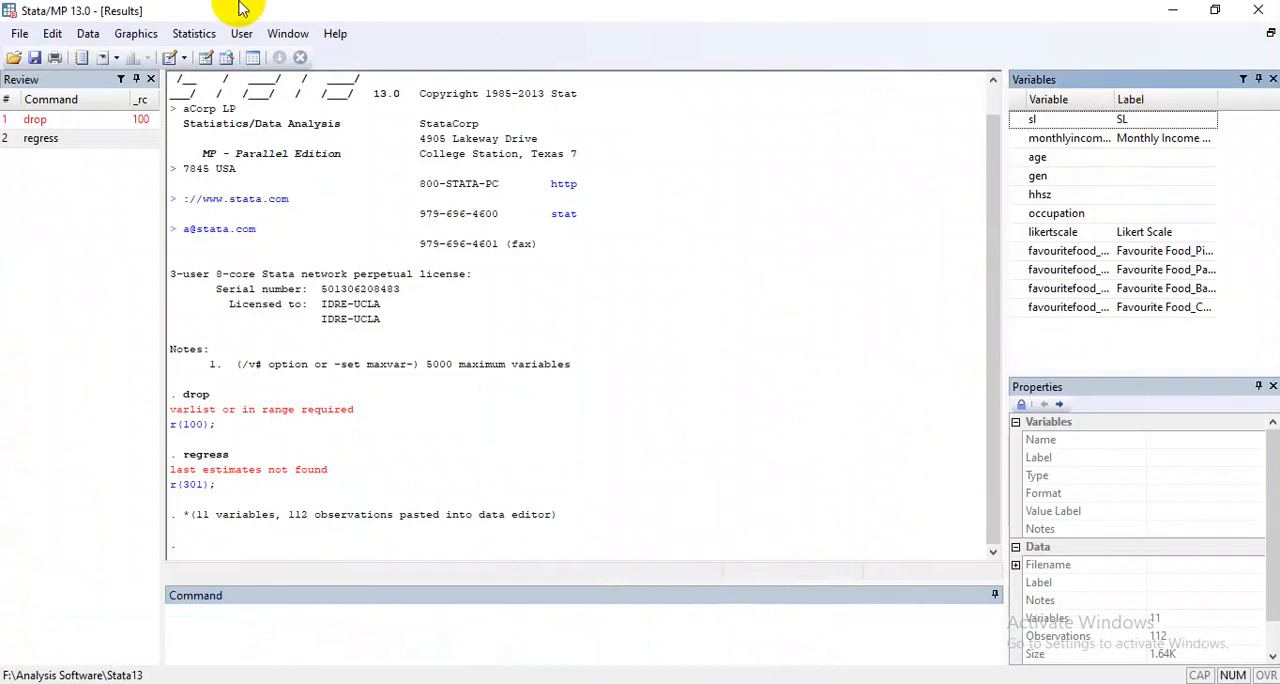
Reopen the Data Editor in edit mode to check the pasted data, and close it.
left_click(87, 45)
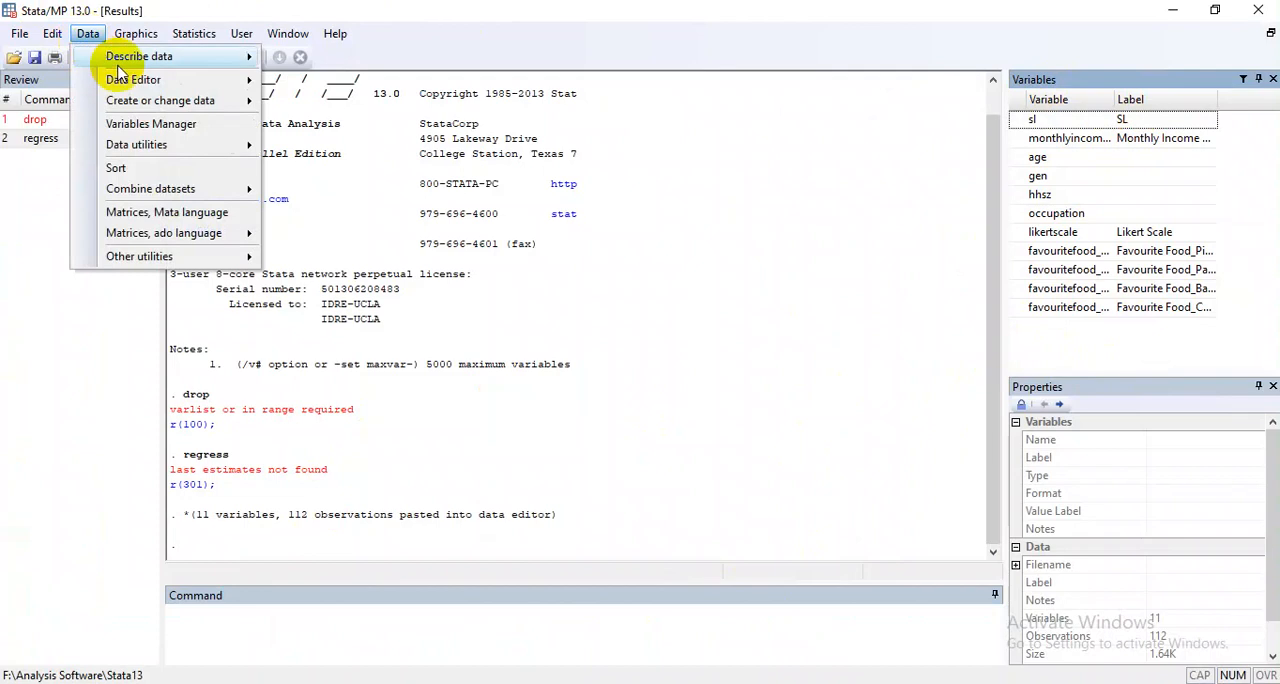
mouse_move(170, 80)
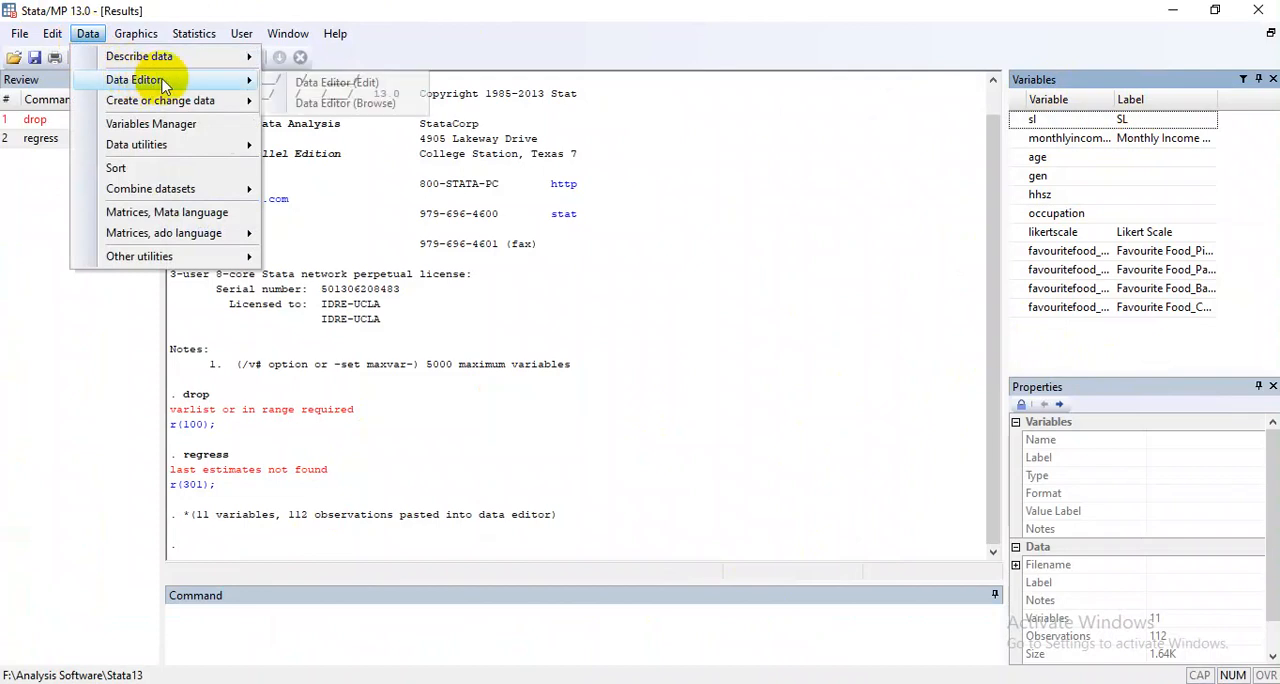
left_click(279, 85)
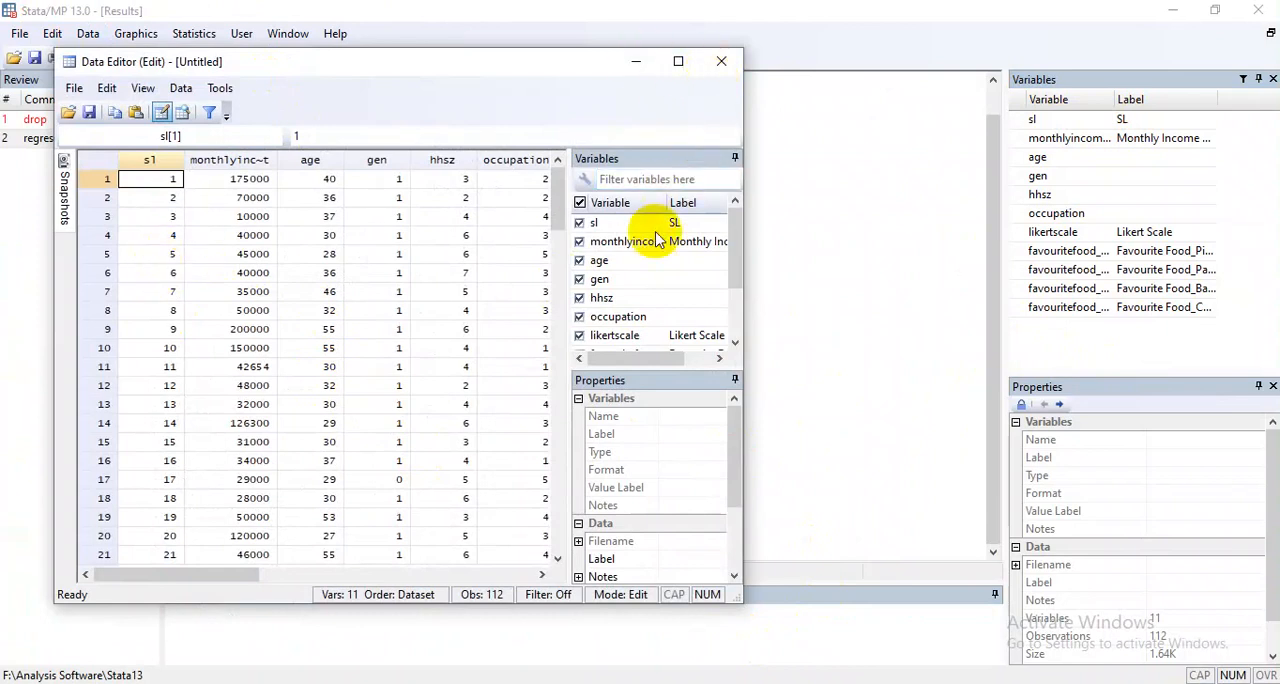
left_click(716, 64)
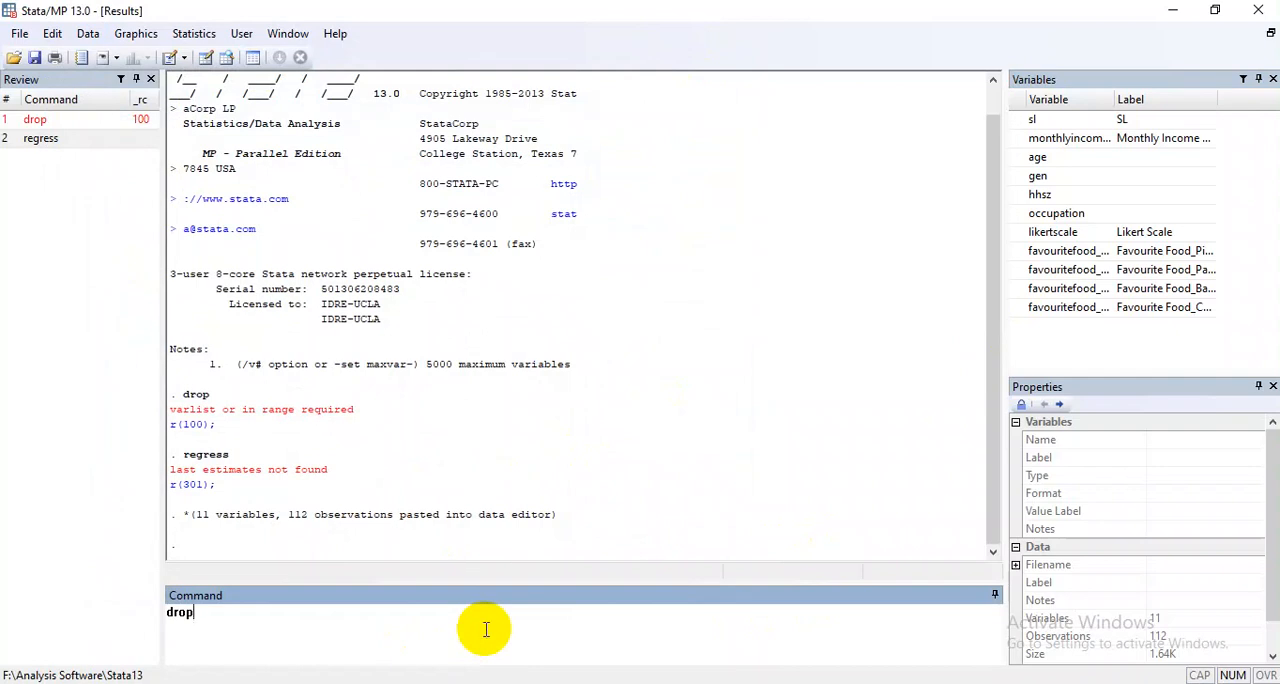
Run the drop command on all eleven variables, from sl through favouritefood_chinesedish, picking each name from the variables list.
double_click(1028, 120)
double_click(1022, 140)
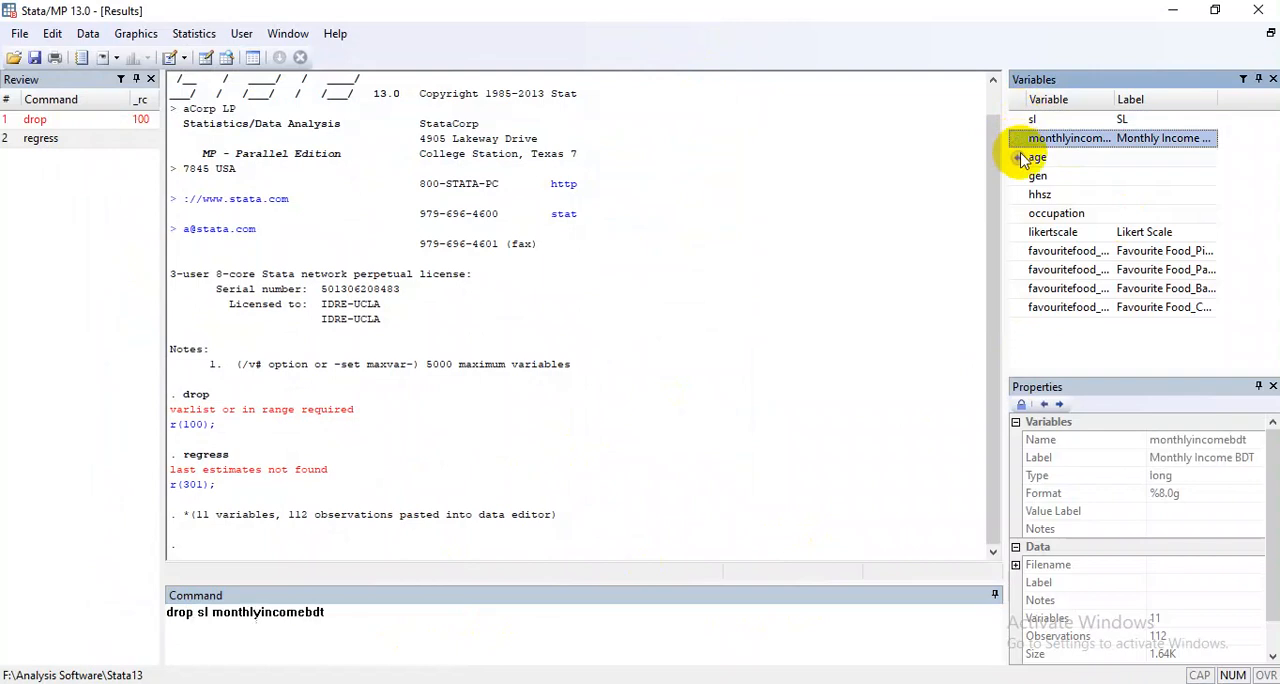
double_click(1025, 157)
double_click(1025, 176)
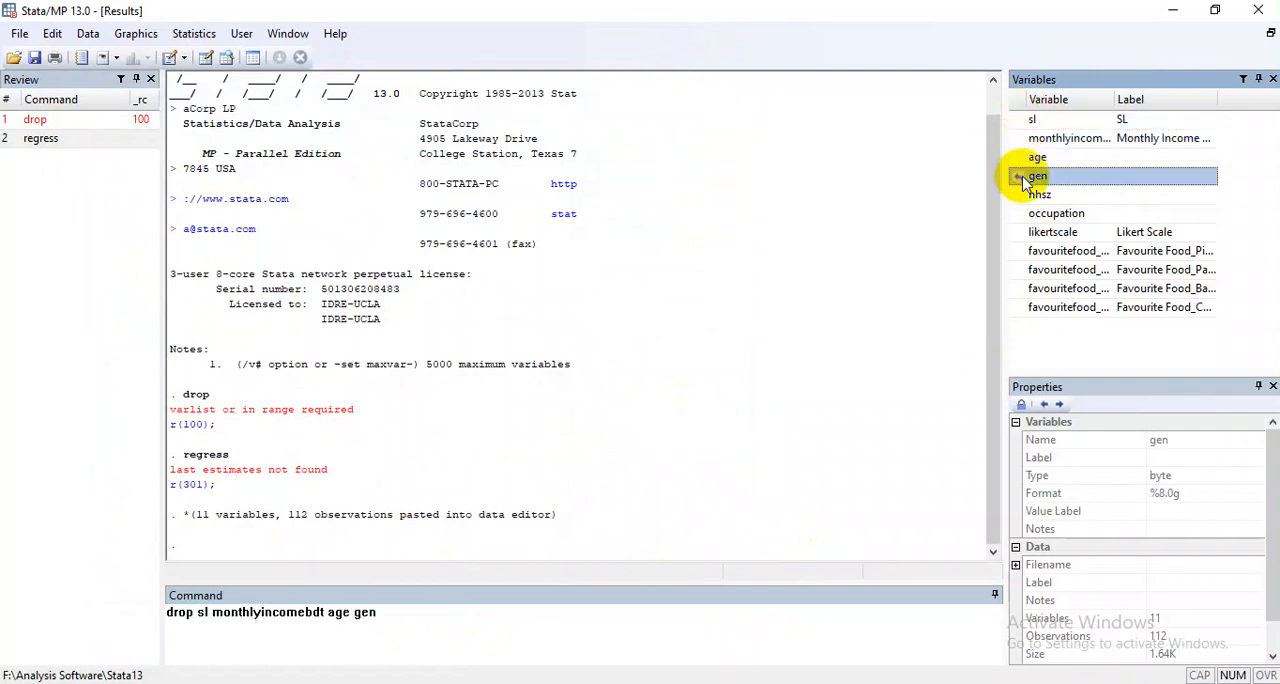
double_click(1025, 195)
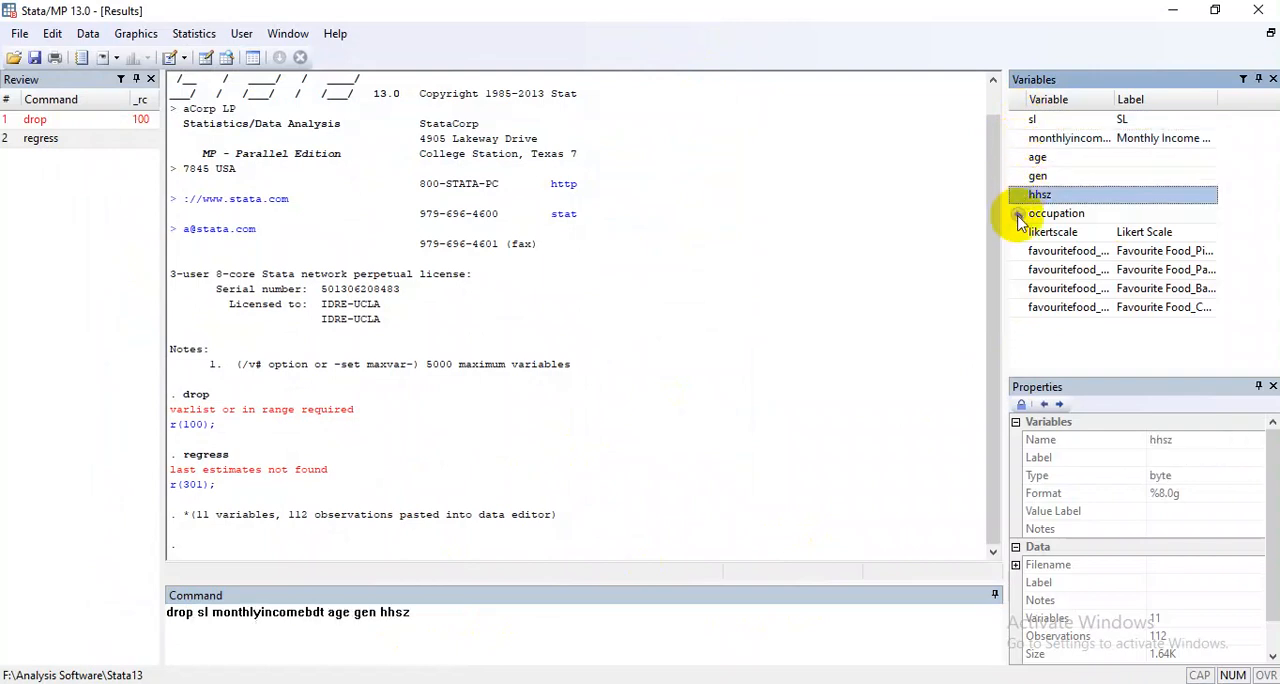
double_click(1020, 215)
double_click(1020, 233)
left_click(1020, 253)
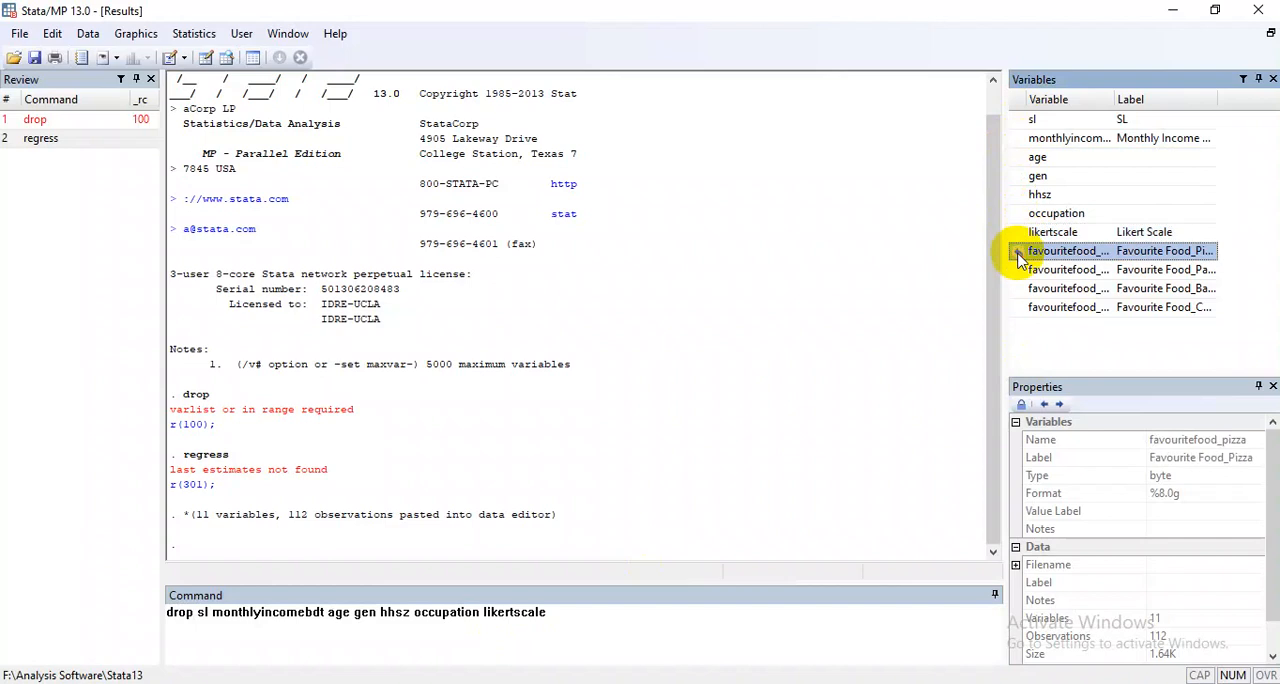
double_click(1020, 254)
double_click(1020, 270)
double_click(1020, 289)
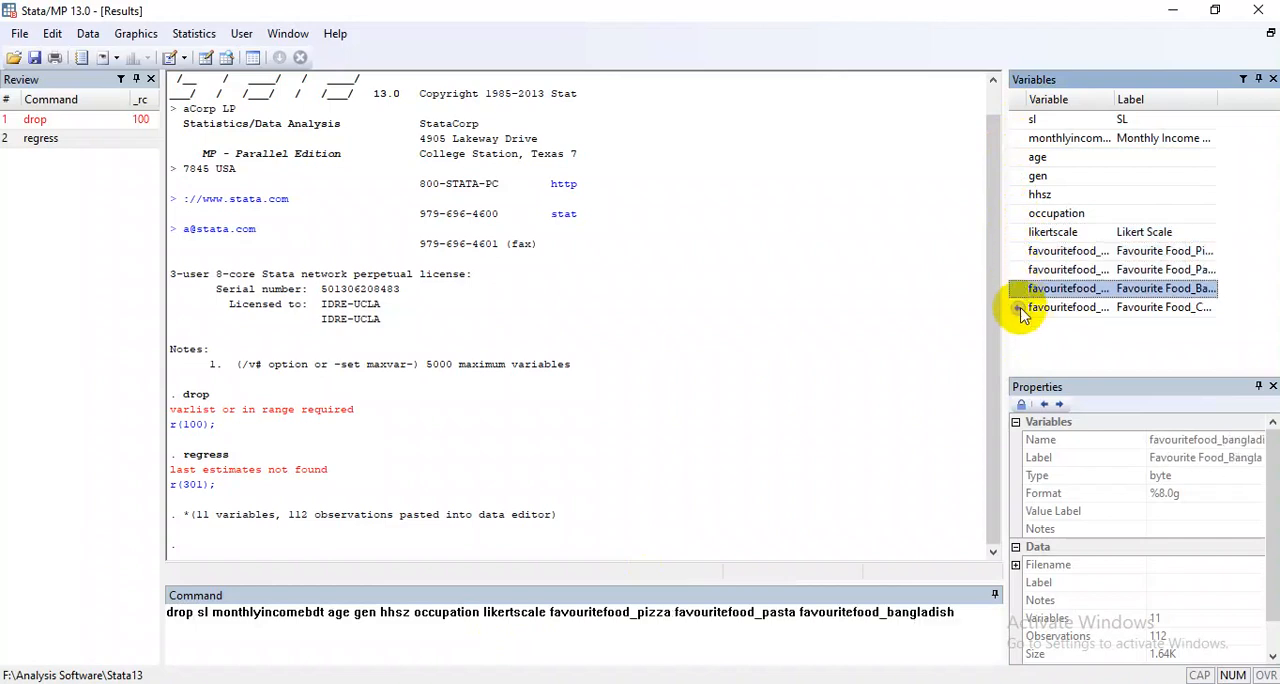
double_click(1022, 310)
key("Return")
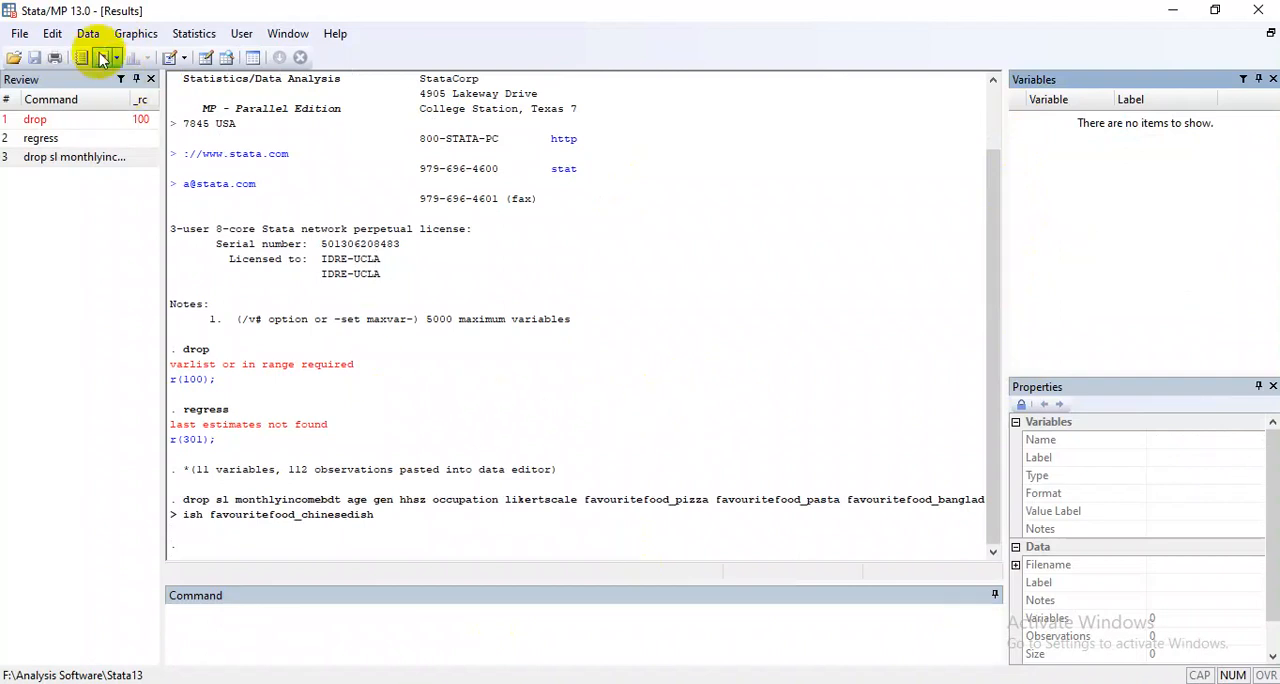
Start an Excel spreadsheet import and choose Data.xlsx from the Basic Data Analysis folder as the source file.
left_click(20, 34)
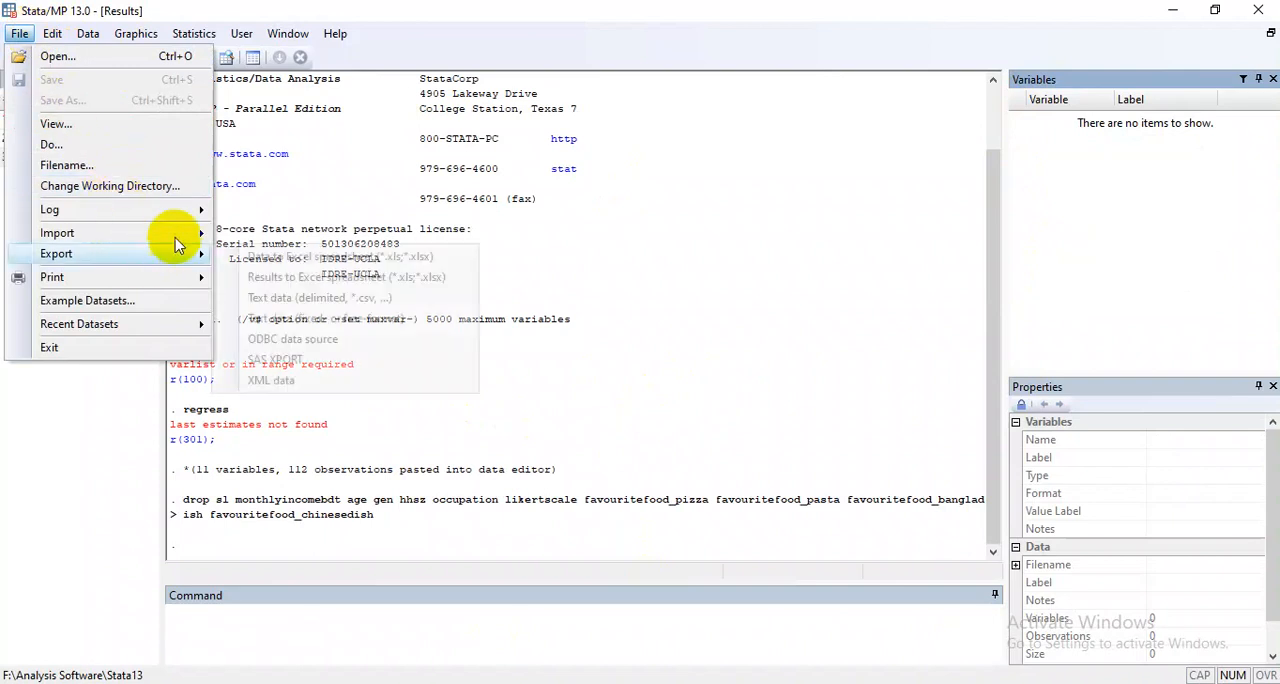
mouse_move(190, 240)
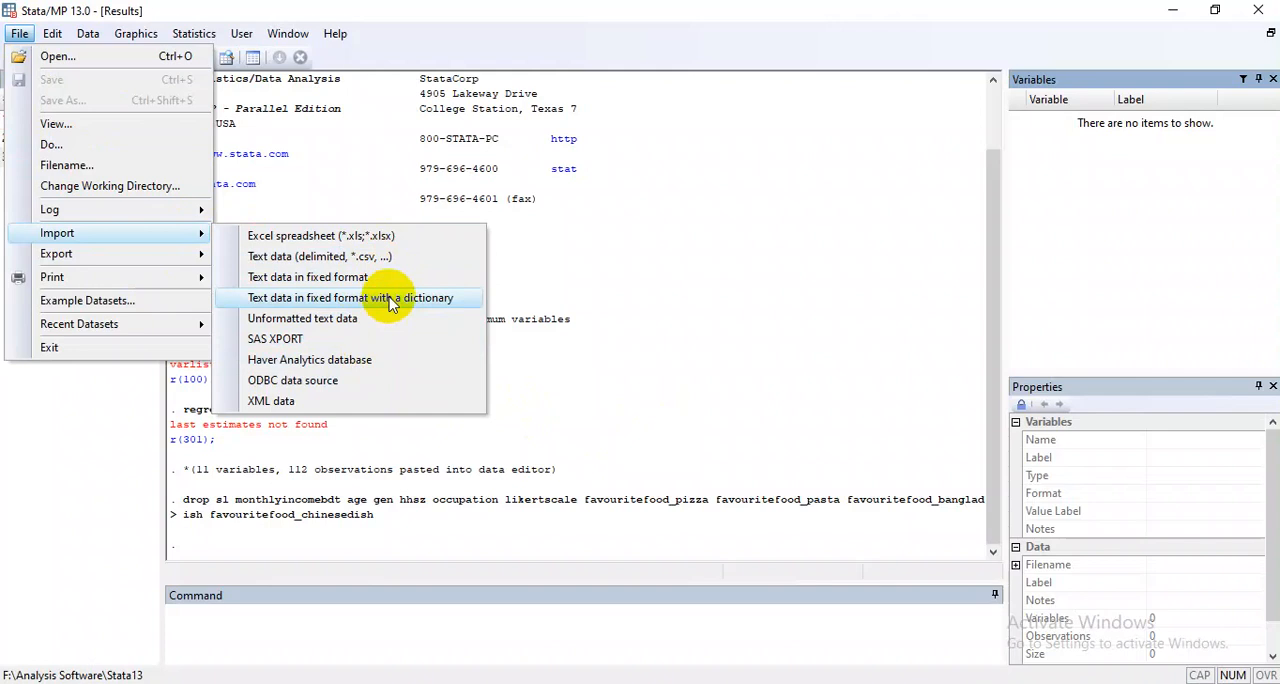
left_click(380, 240)
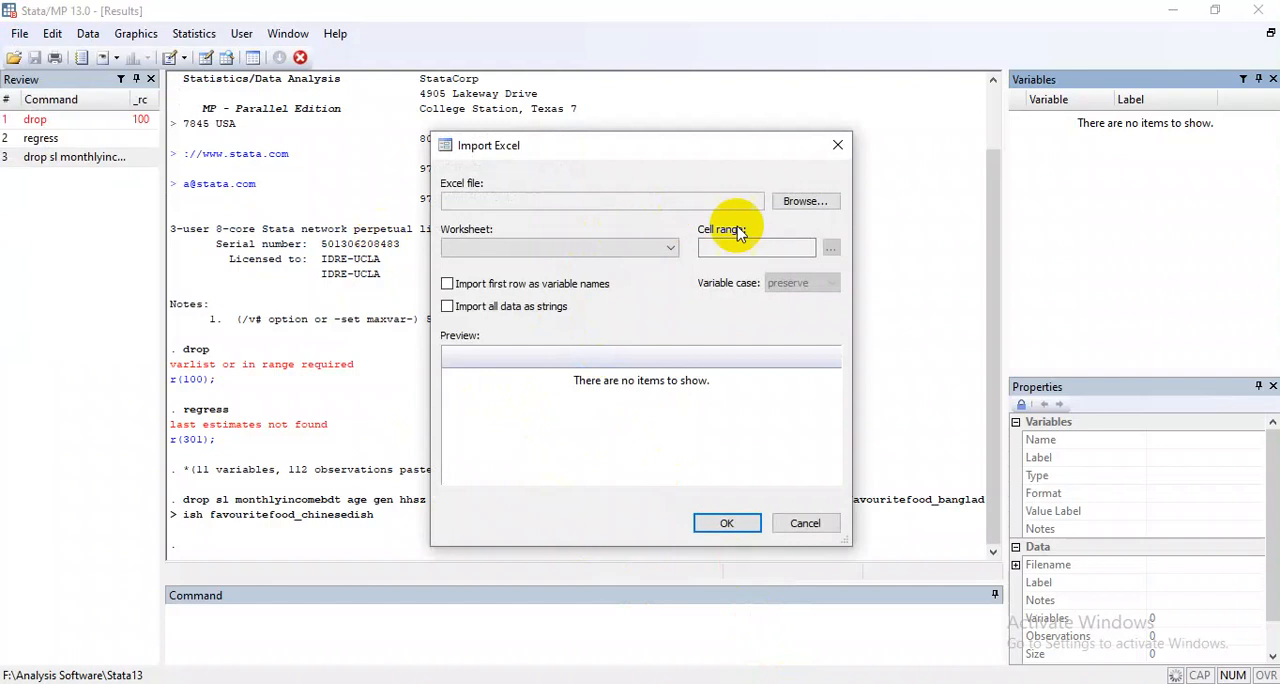
left_click(808, 203)
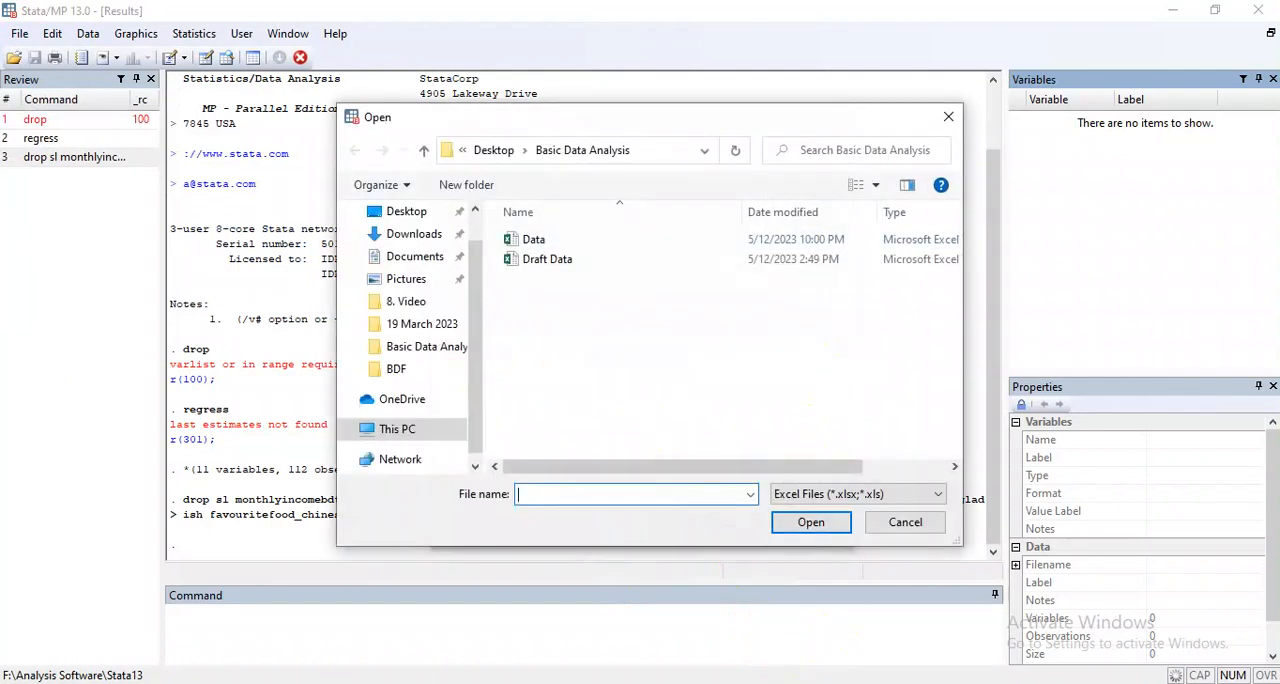
left_click(566, 683)
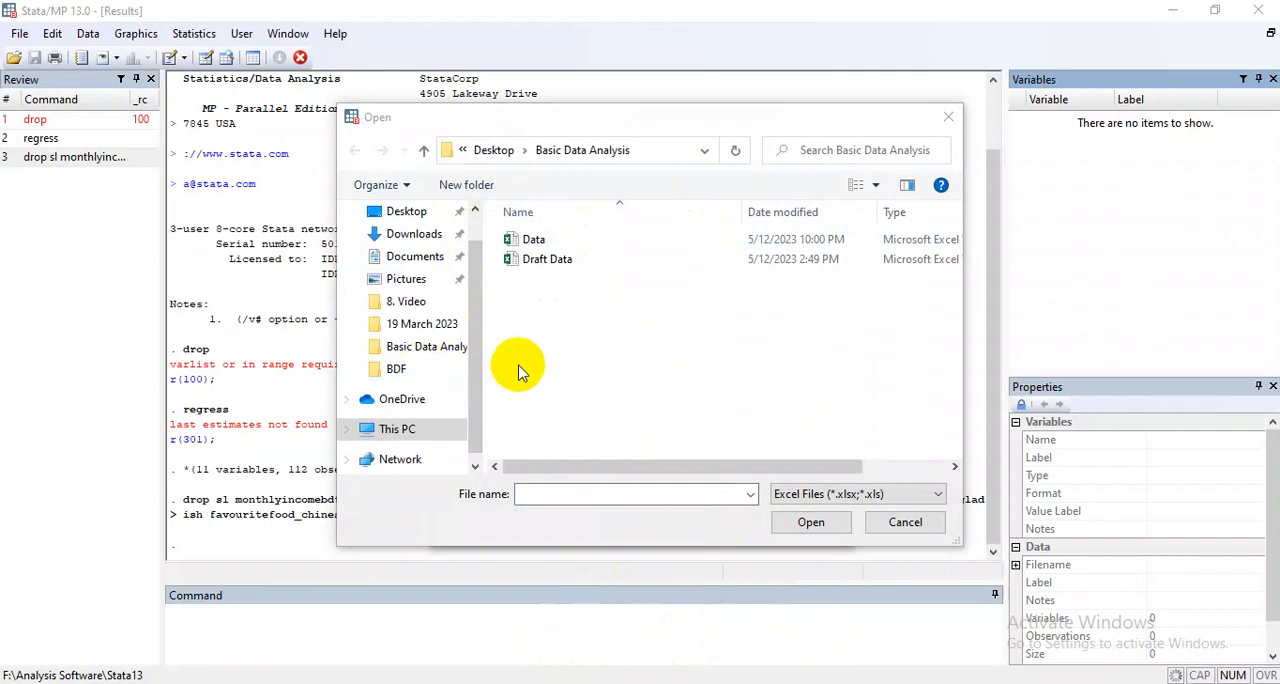
double_click(546, 243)
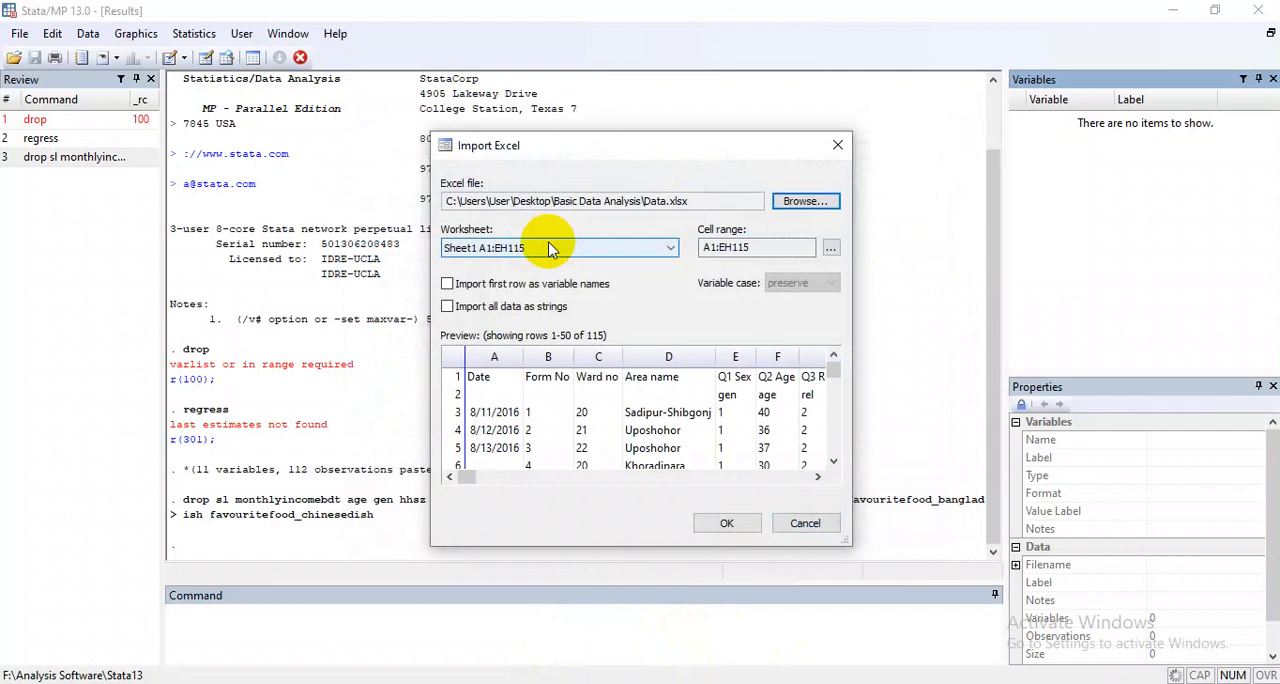
Switch to the Data workbook in Excel, look through its worksheets from Sheet1 to Sheet5, and return to Sheet13.
key("alt+Tab")
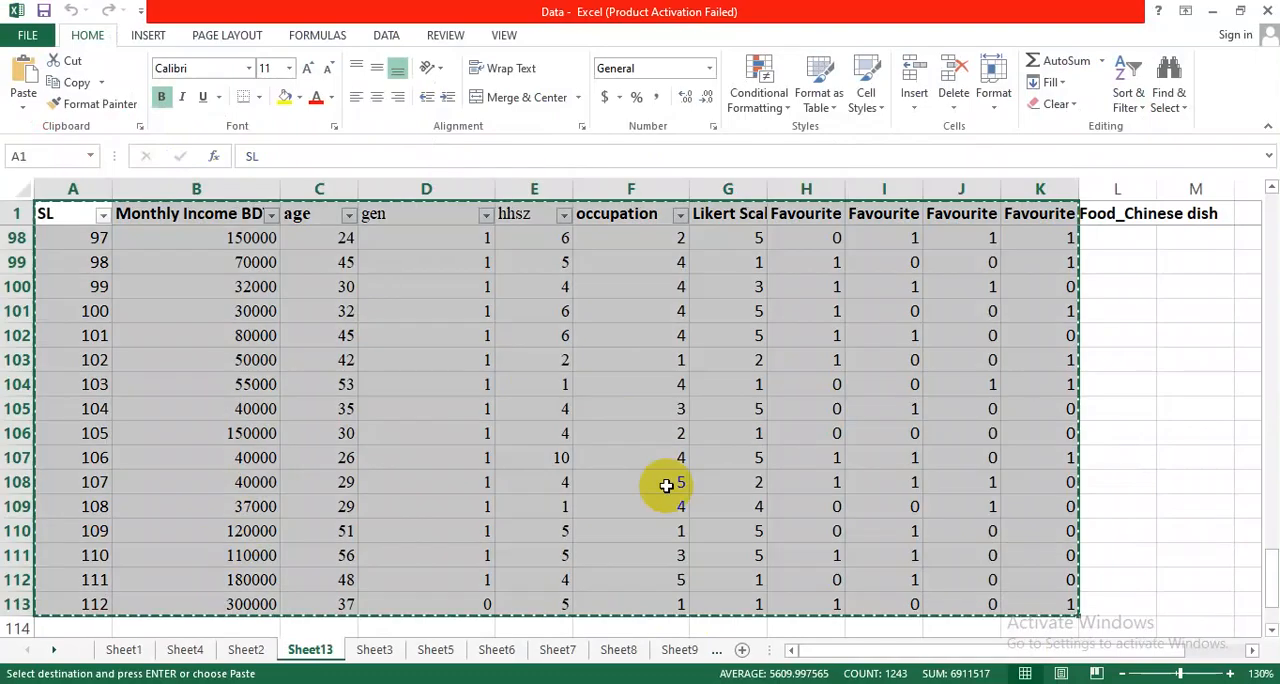
left_click(124, 650)
left_click(185, 650)
left_click(246, 650)
left_click(308, 650)
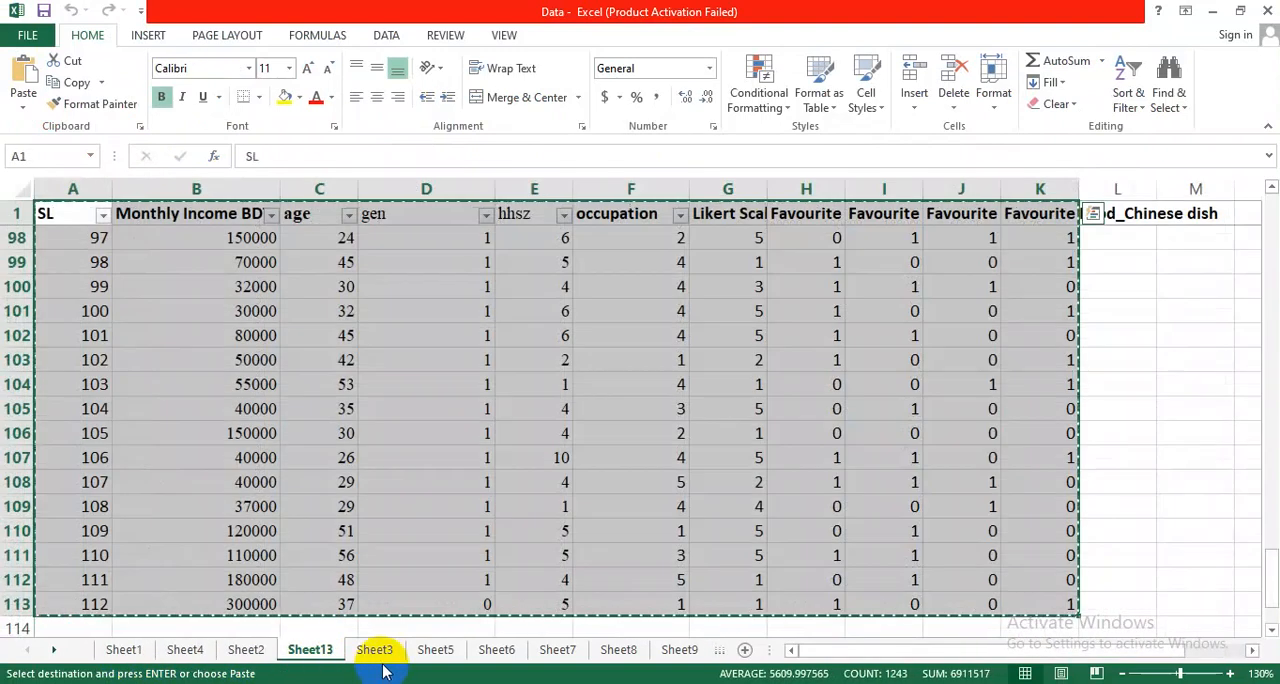
left_click(432, 650)
left_click(374, 650)
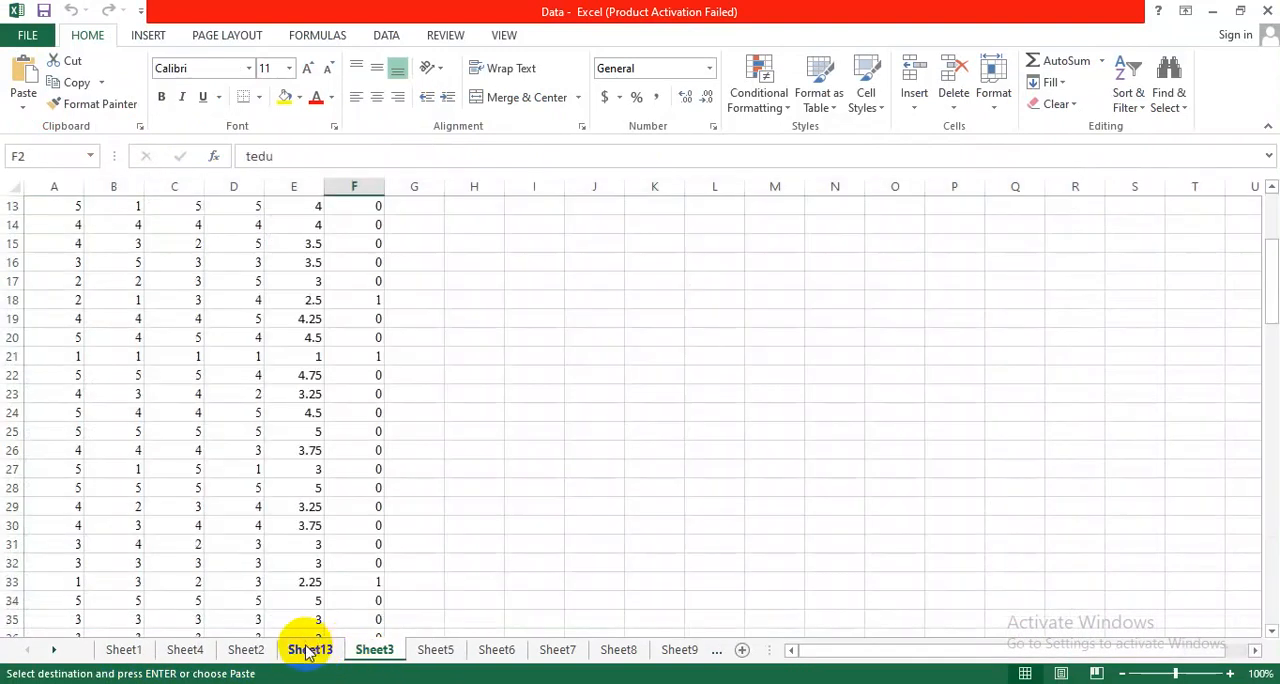
left_click(310, 650)
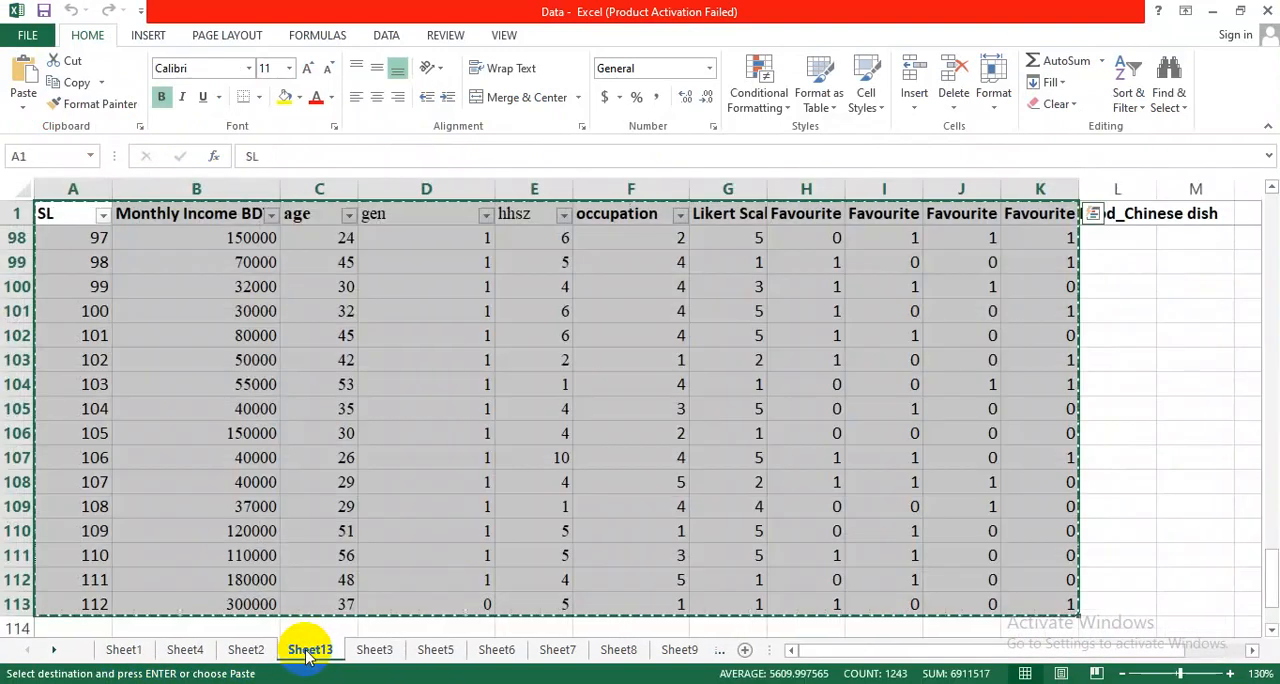
Return to Stata's Excel import, recheck the sheet name in the Data workbook, and choose worksheet Sheet13 A1:O117.
left_click(1208, 11)
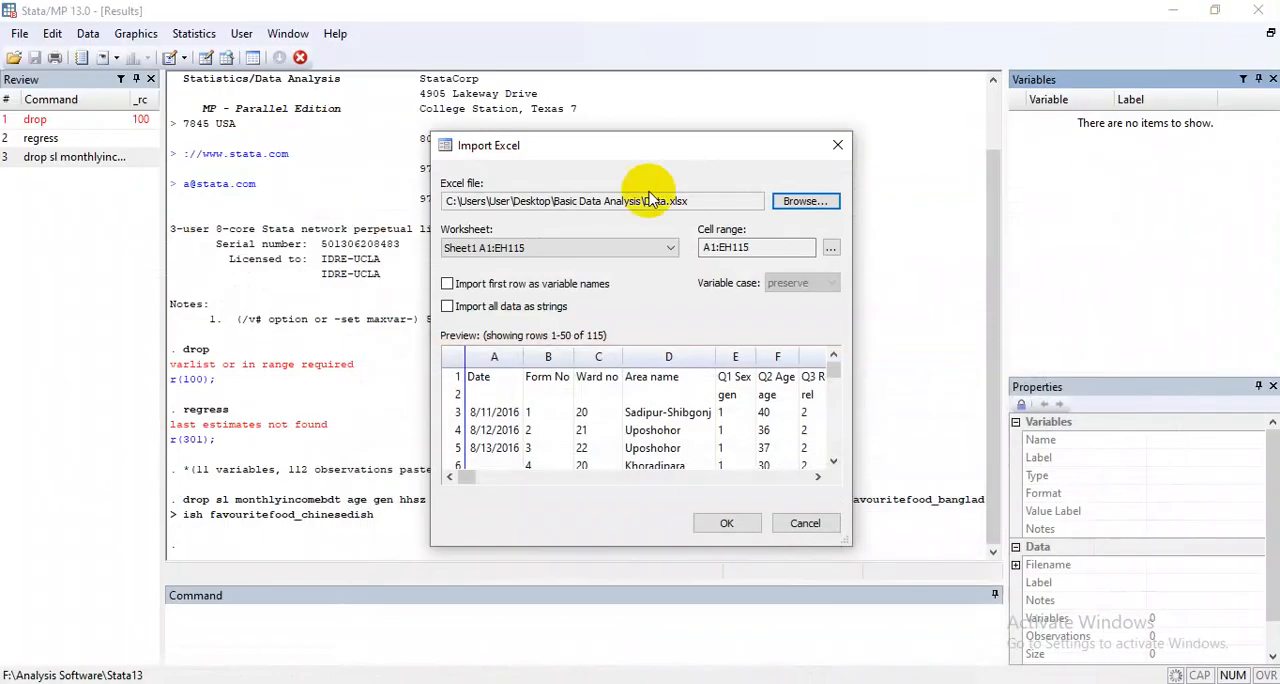
left_click(620, 250)
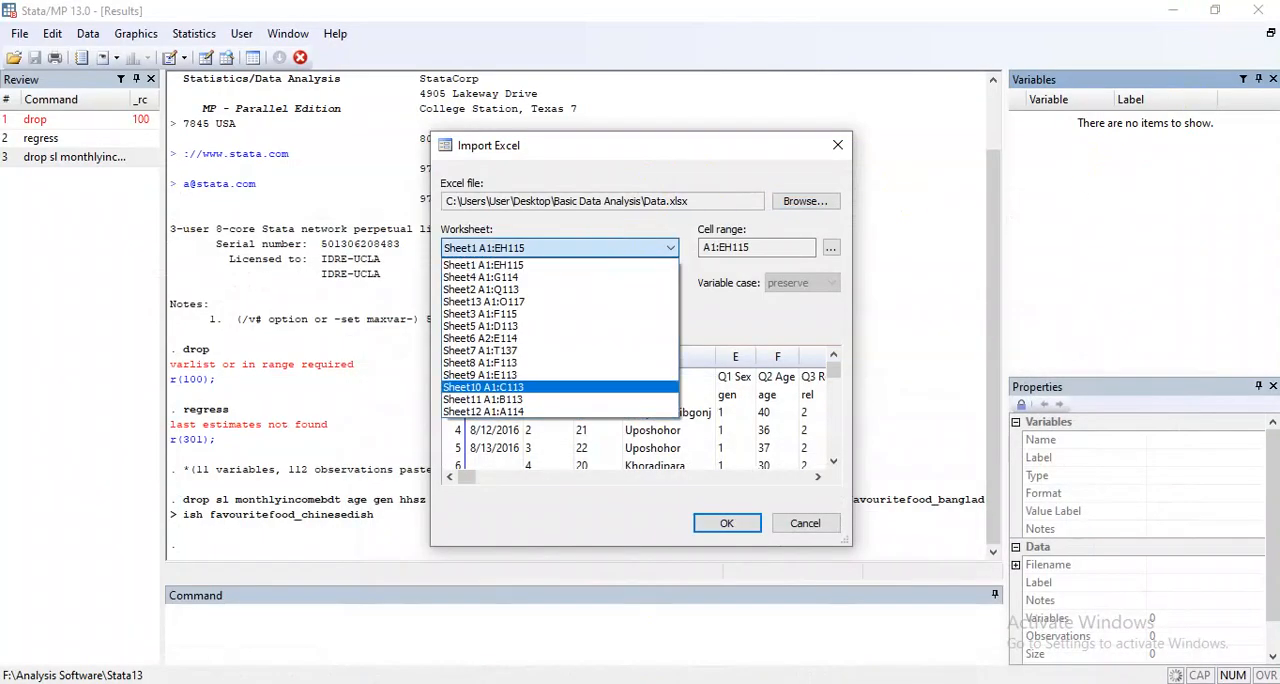
left_click(500, 683)
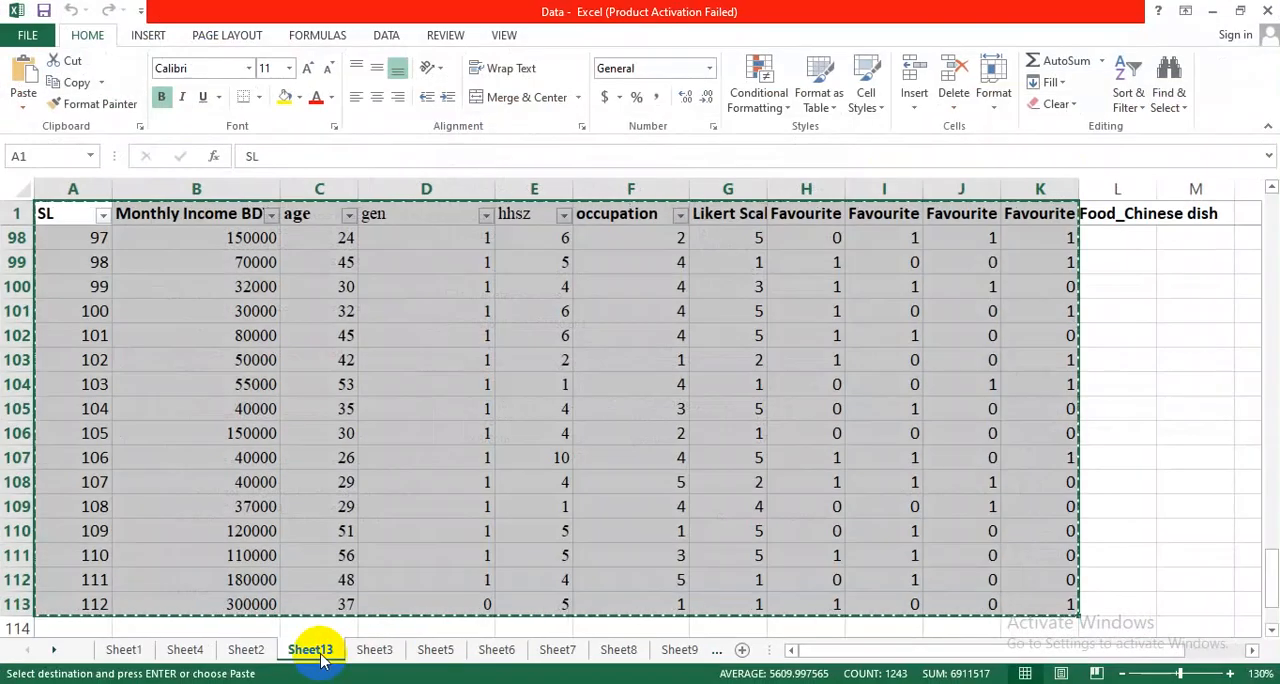
left_click(1212, 11)
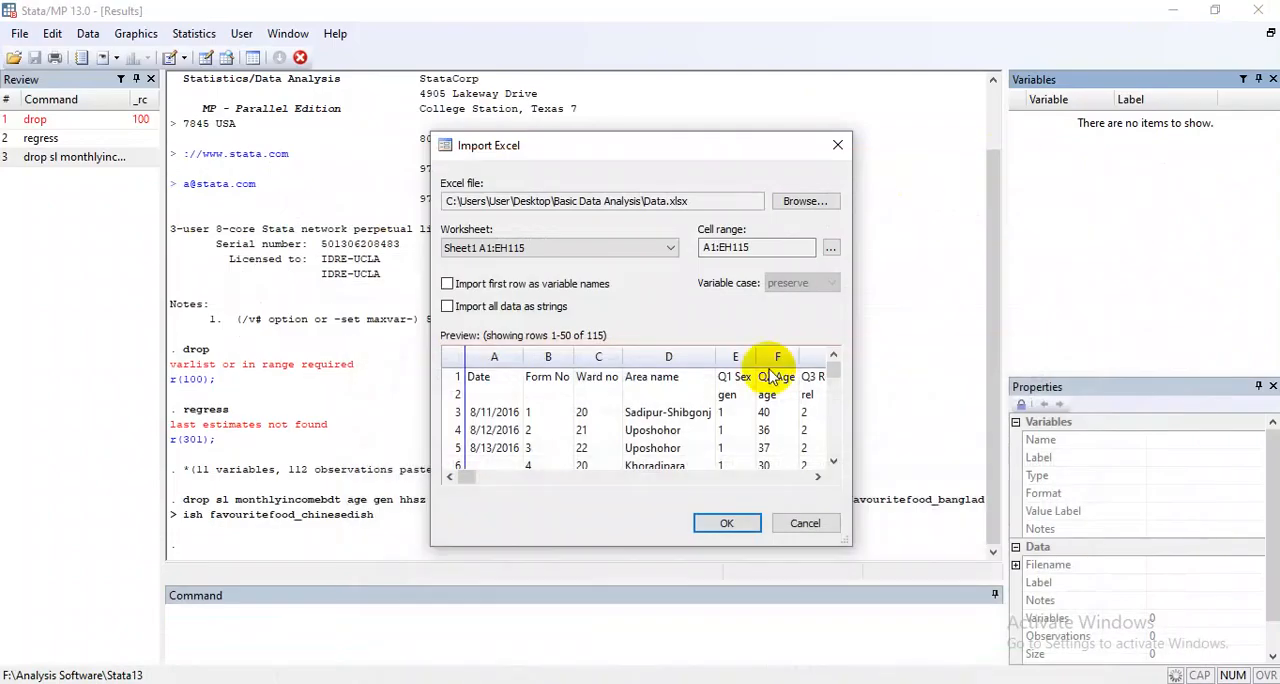
left_click(595, 250)
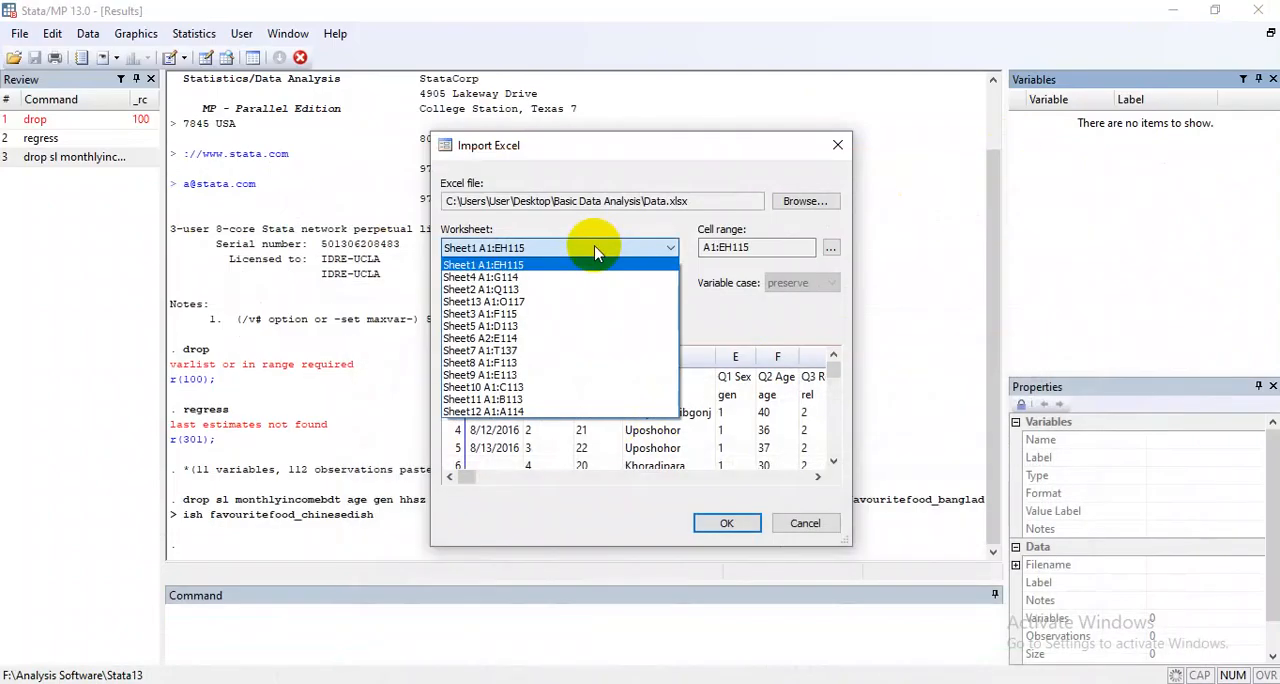
left_click(493, 301)
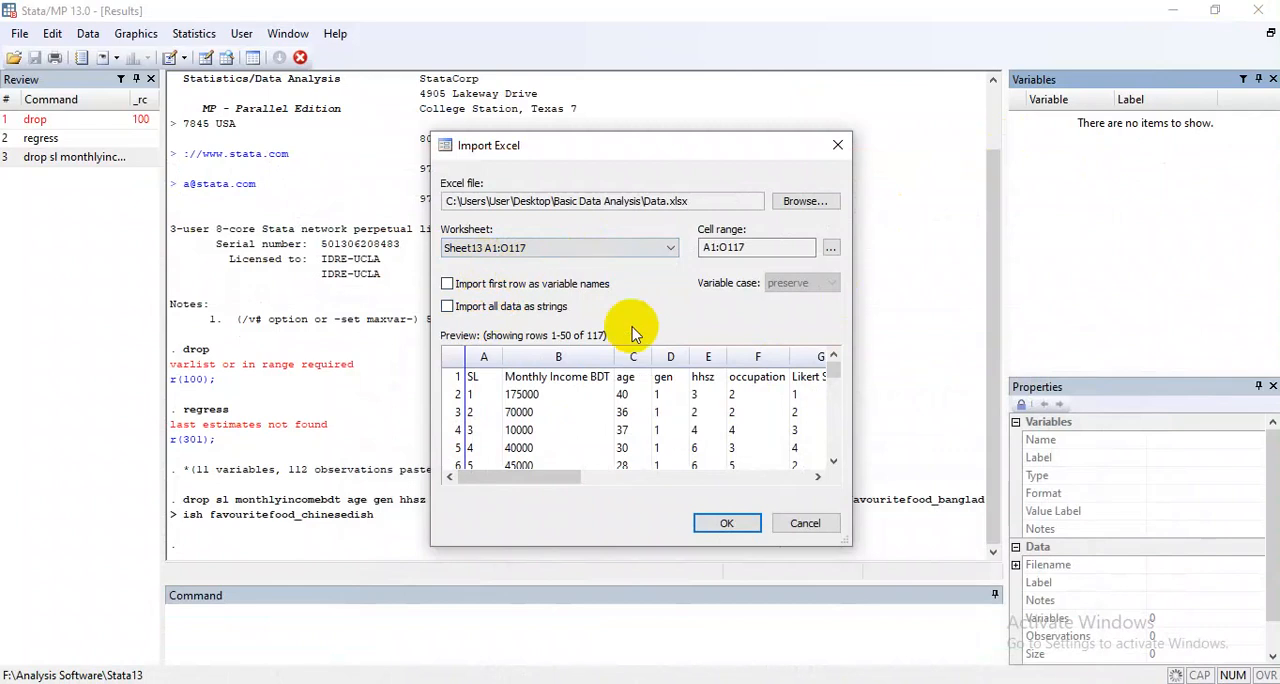
Review the Sheet13 preview's last columns, import the sheet without first-row variable names, and check the variables list.
left_click_drag(572, 479, 808, 480)
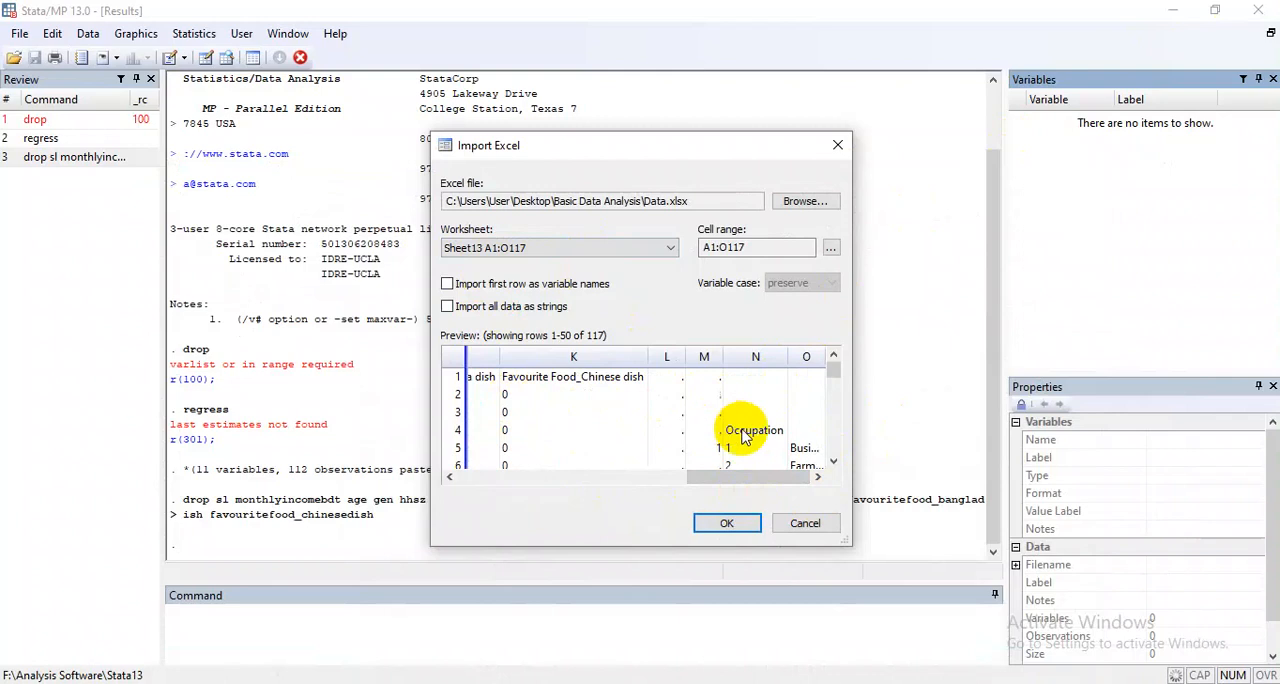
scroll(748, 400, "down", 2)
scroll(790, 435, "down", 2)
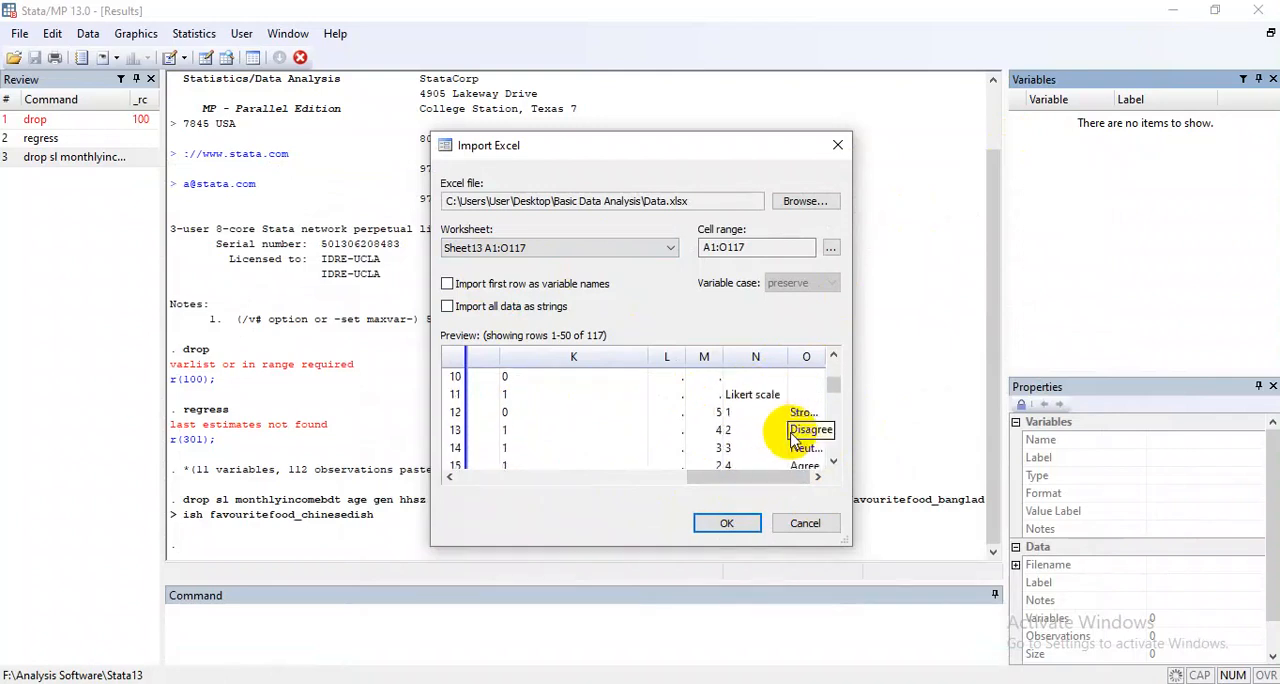
scroll(781, 444, "up", 4)
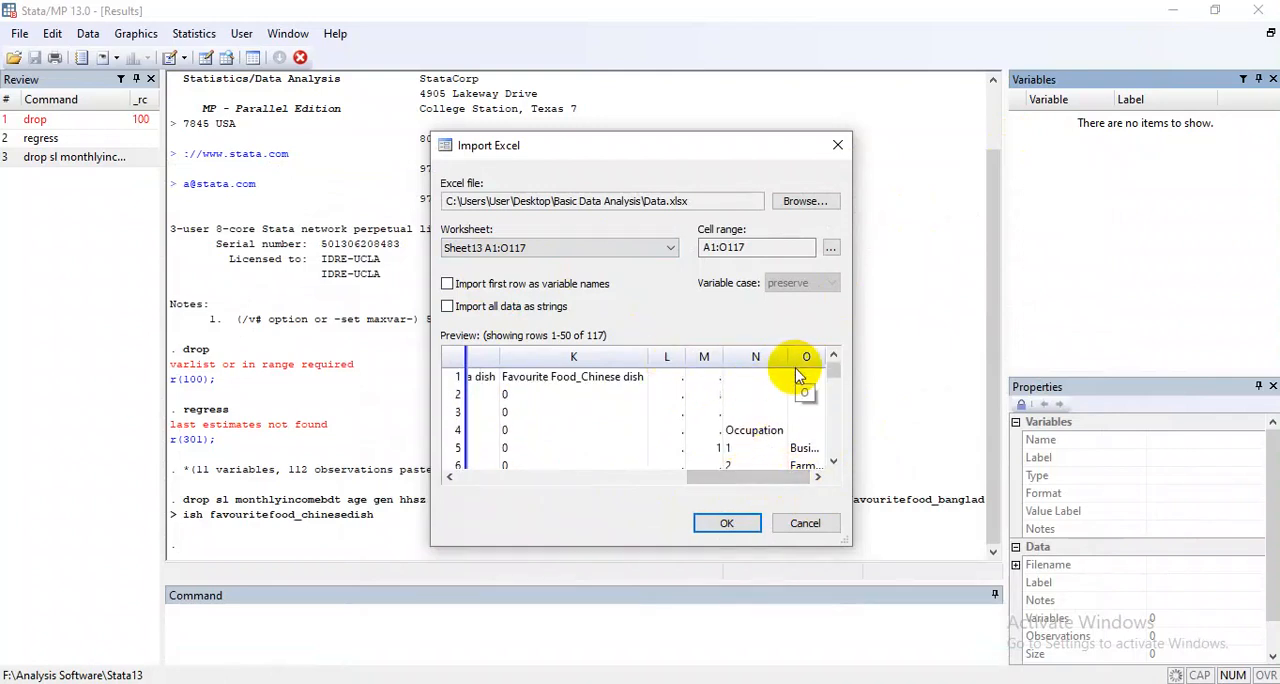
left_click(727, 525)
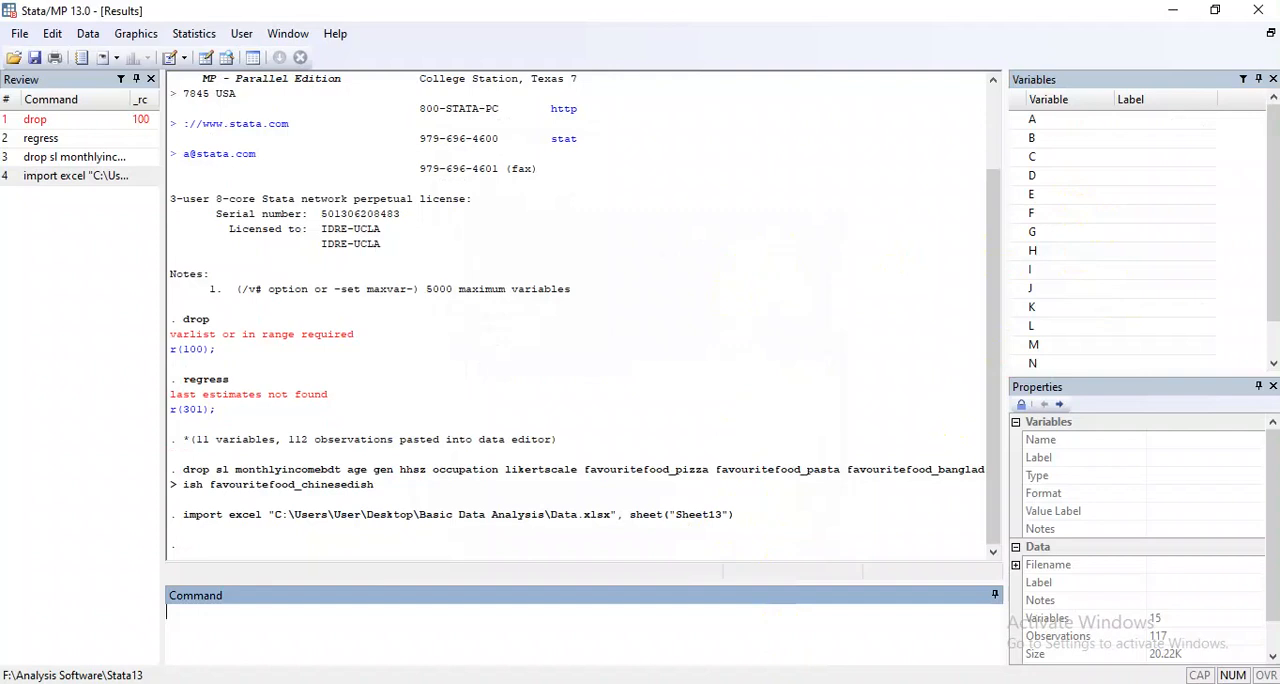
scroll(1108, 171, "down", 1)
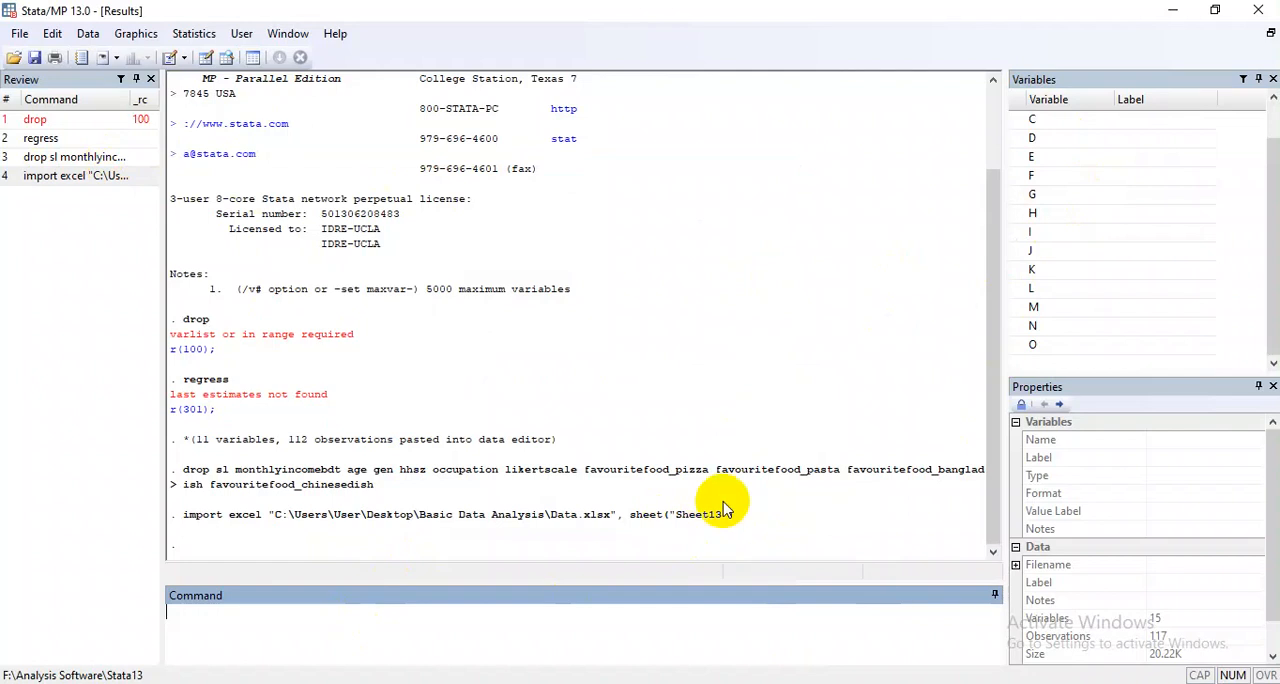
scroll(1070, 230, "up", 1)
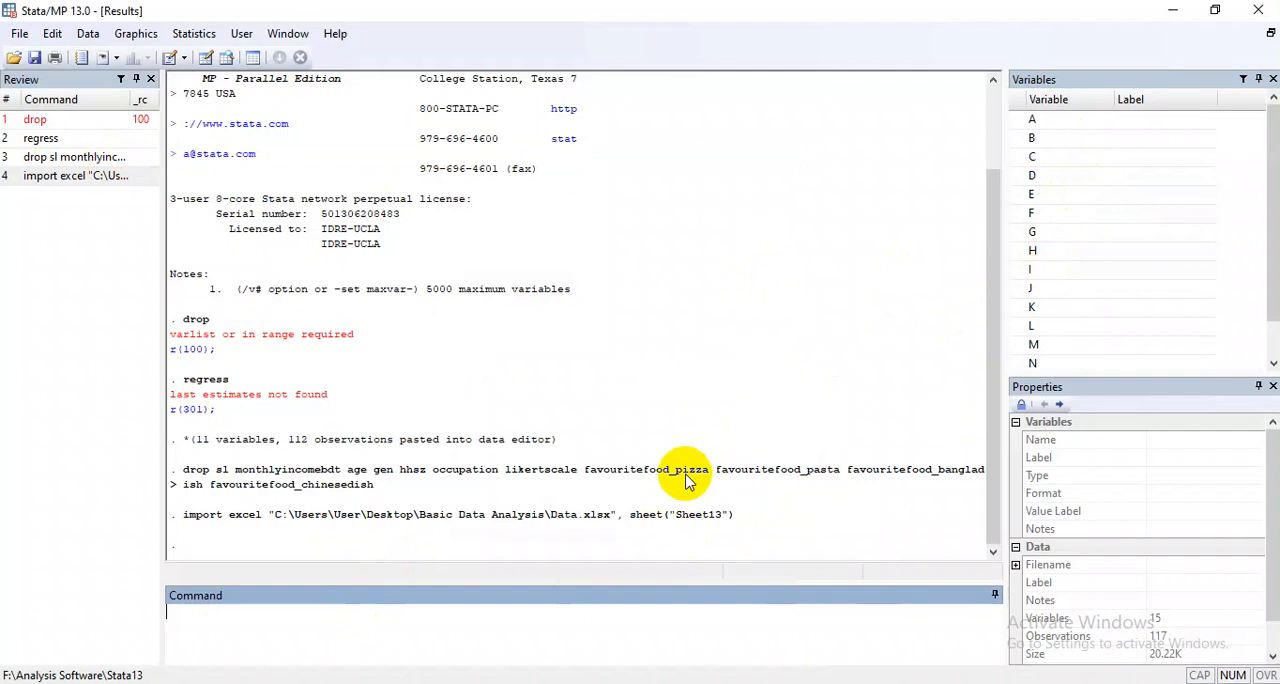
Open the Data Editor in edit mode, look through the imported rows, and minimize it.
left_click(136, 33)
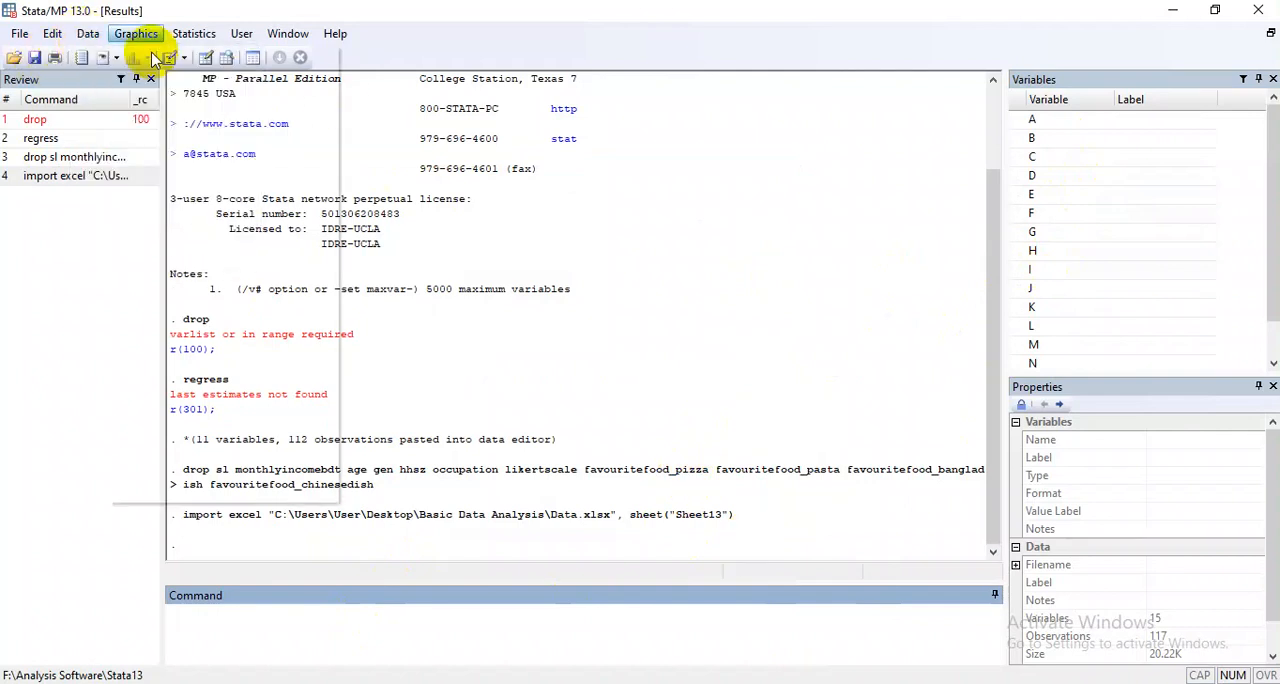
left_click(88, 33)
mouse_move(250, 82)
left_click(295, 86)
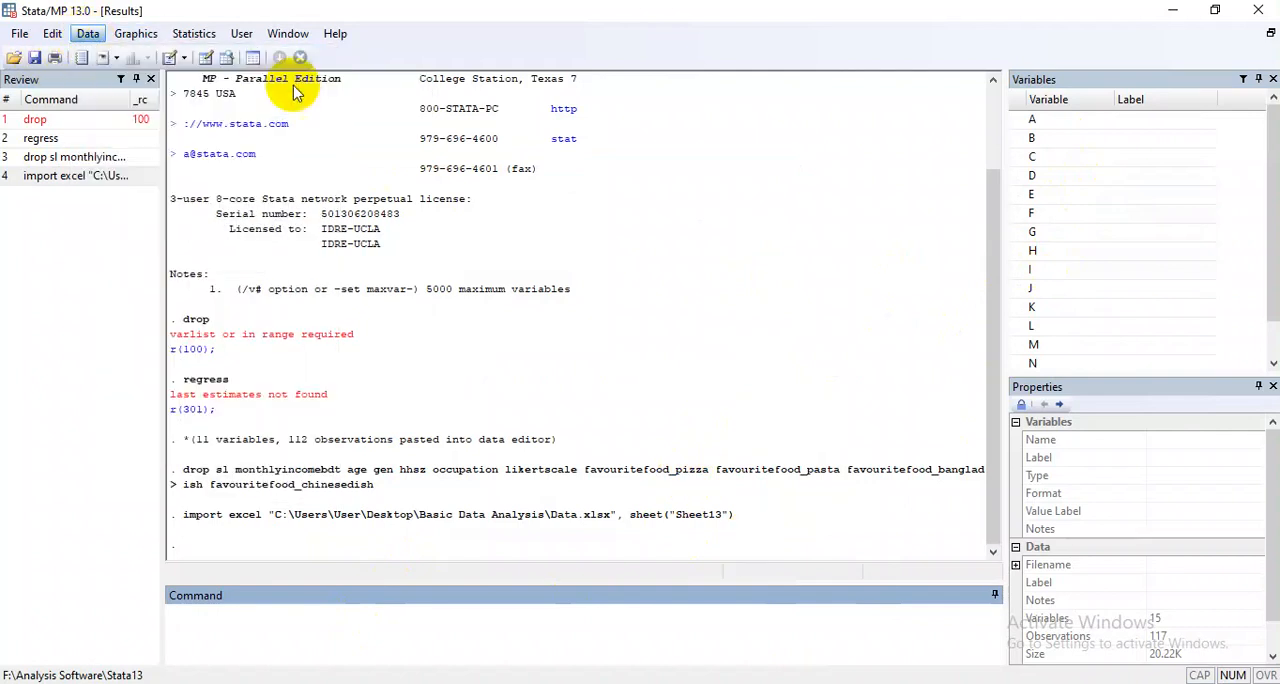
left_click_drag(384, 73, 633, 115)
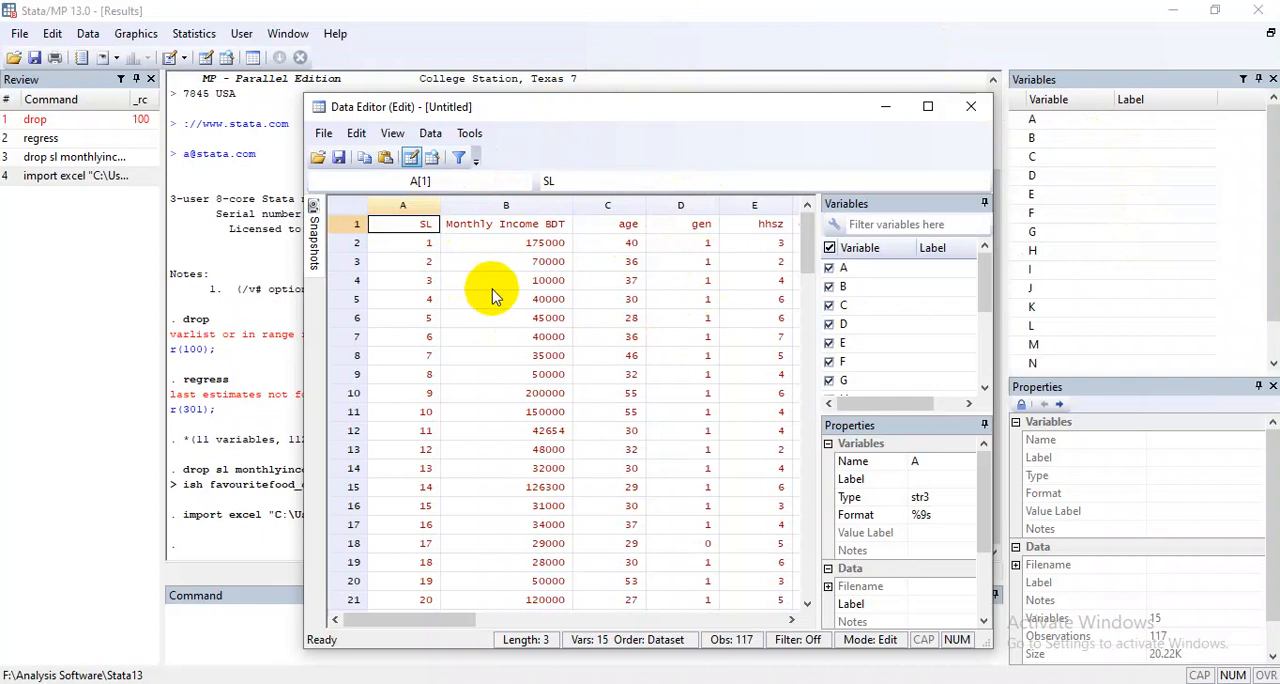
scroll(492, 295, "down", 20)
scroll(565, 375, "up", 6)
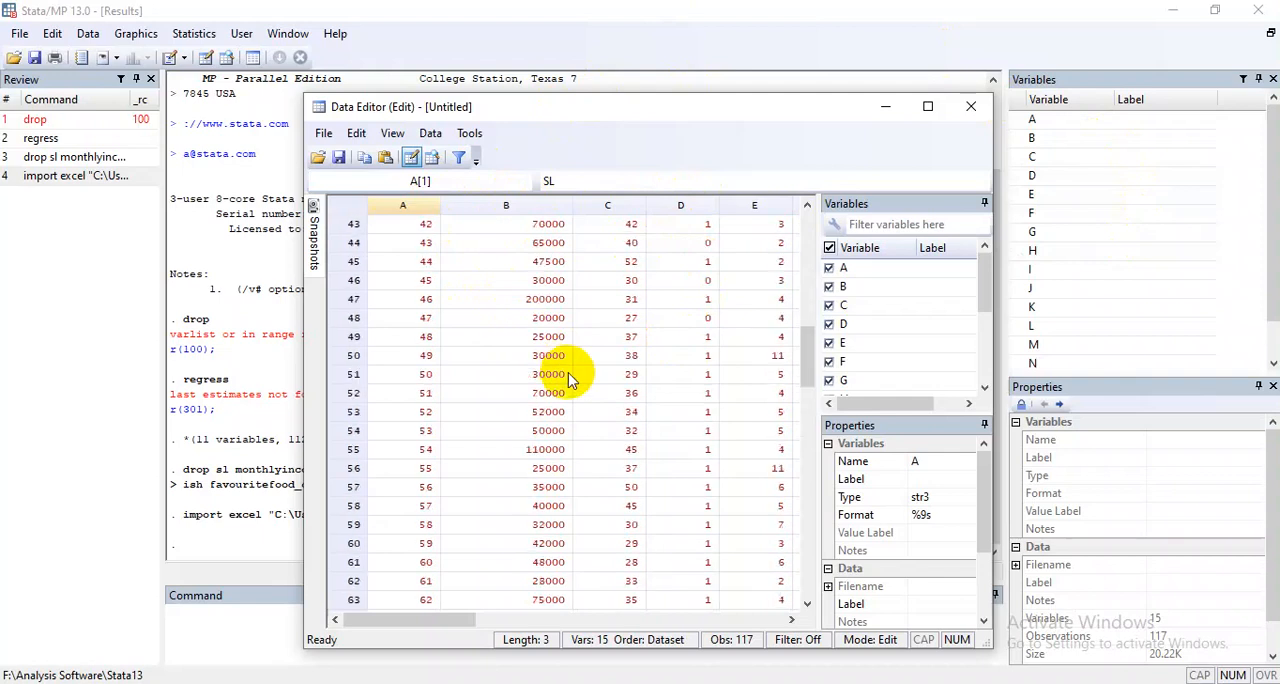
scroll(567, 378, "up", 2)
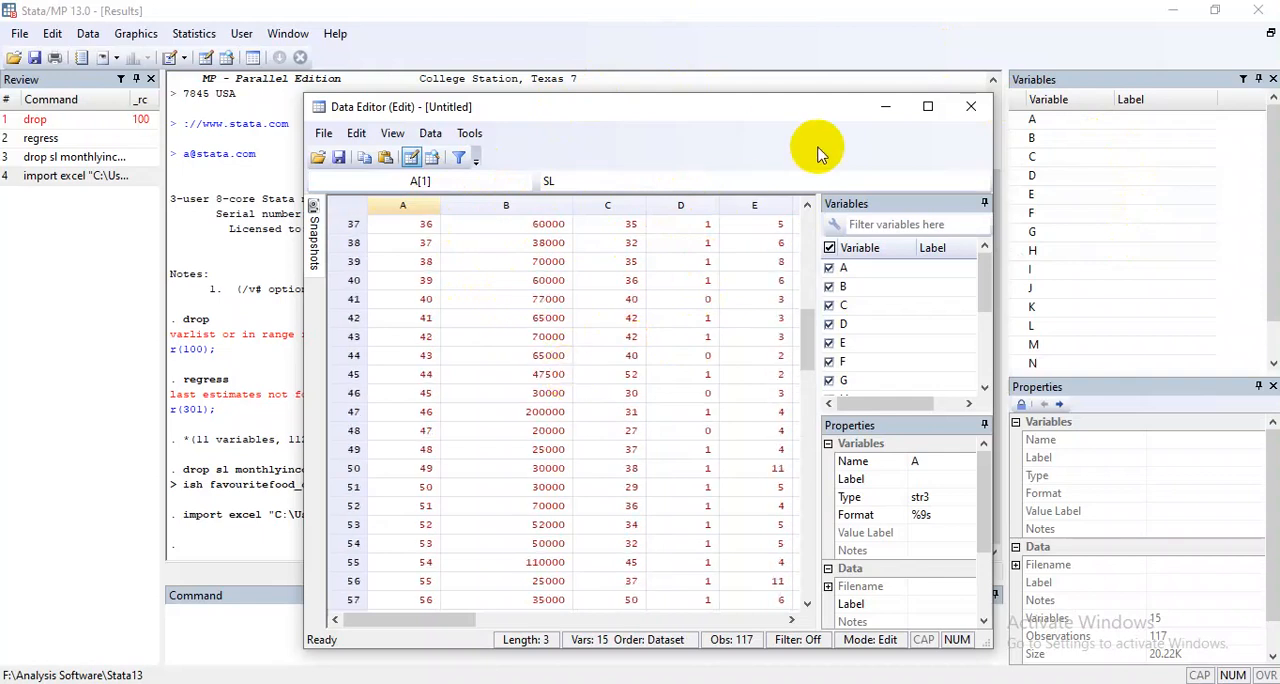
left_click(884, 110)
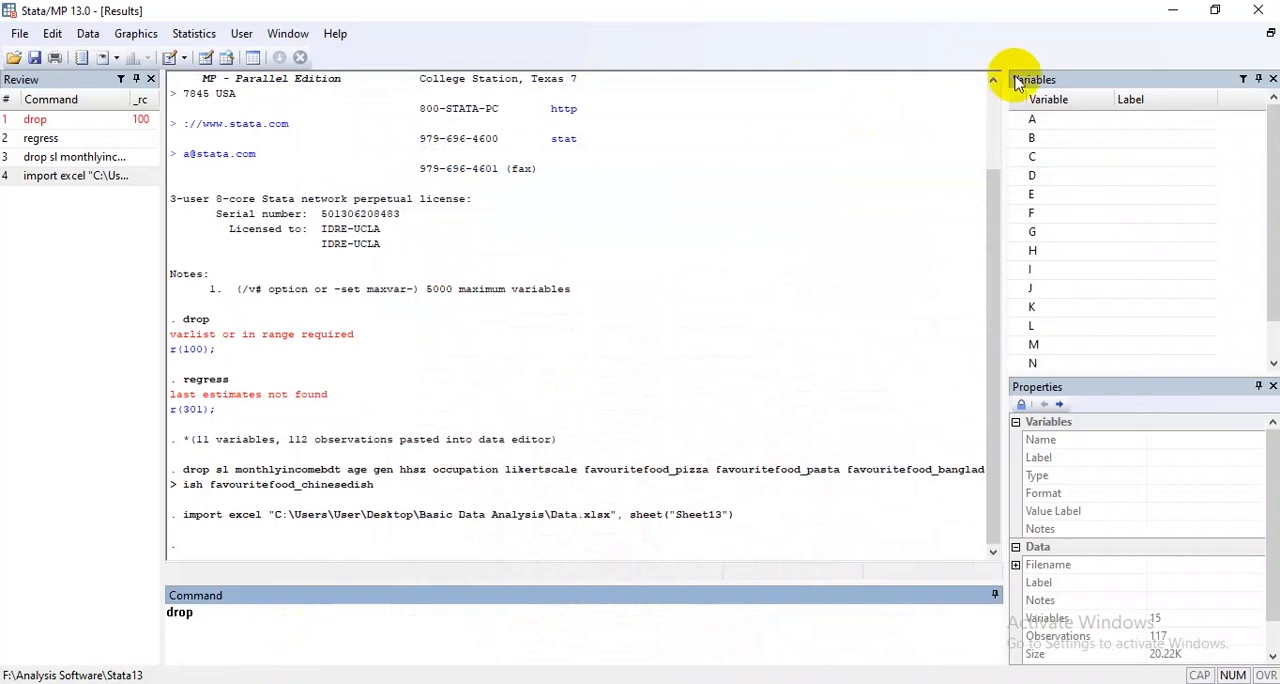
Begin a drop command with variables B and A from the variables list, removing the duplicate B.
left_click(1023, 121)
left_click(1018, 138)
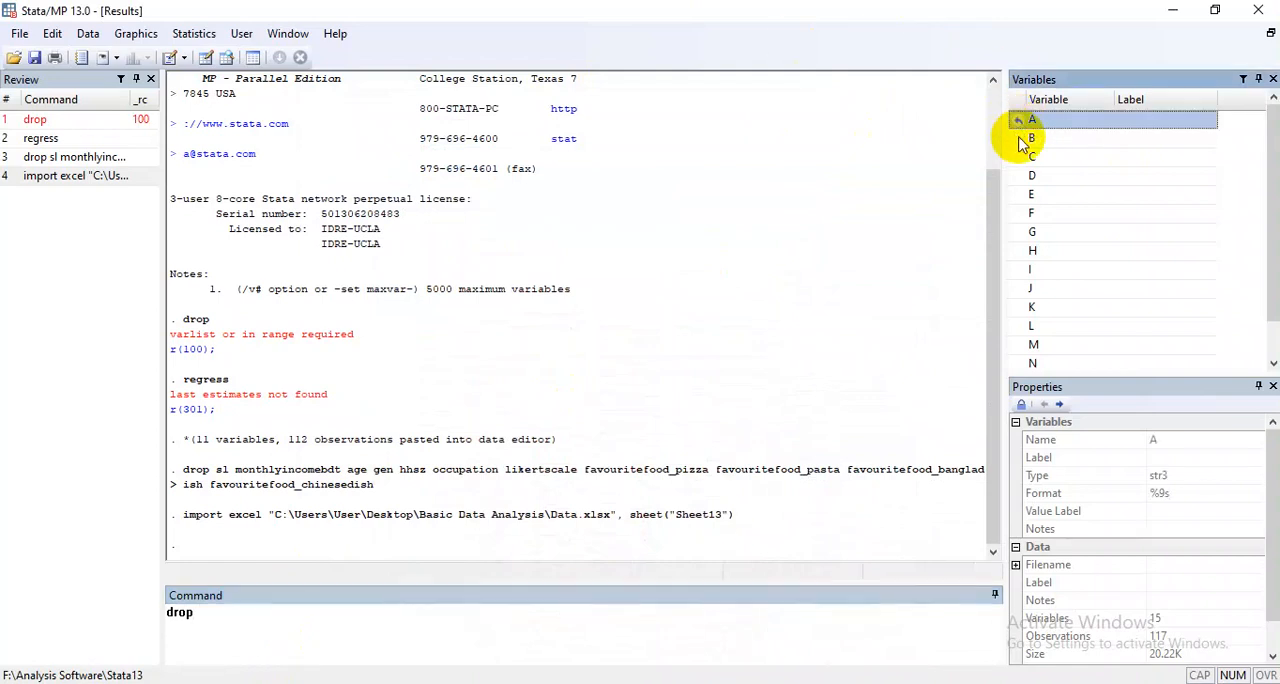
left_click(1020, 140)
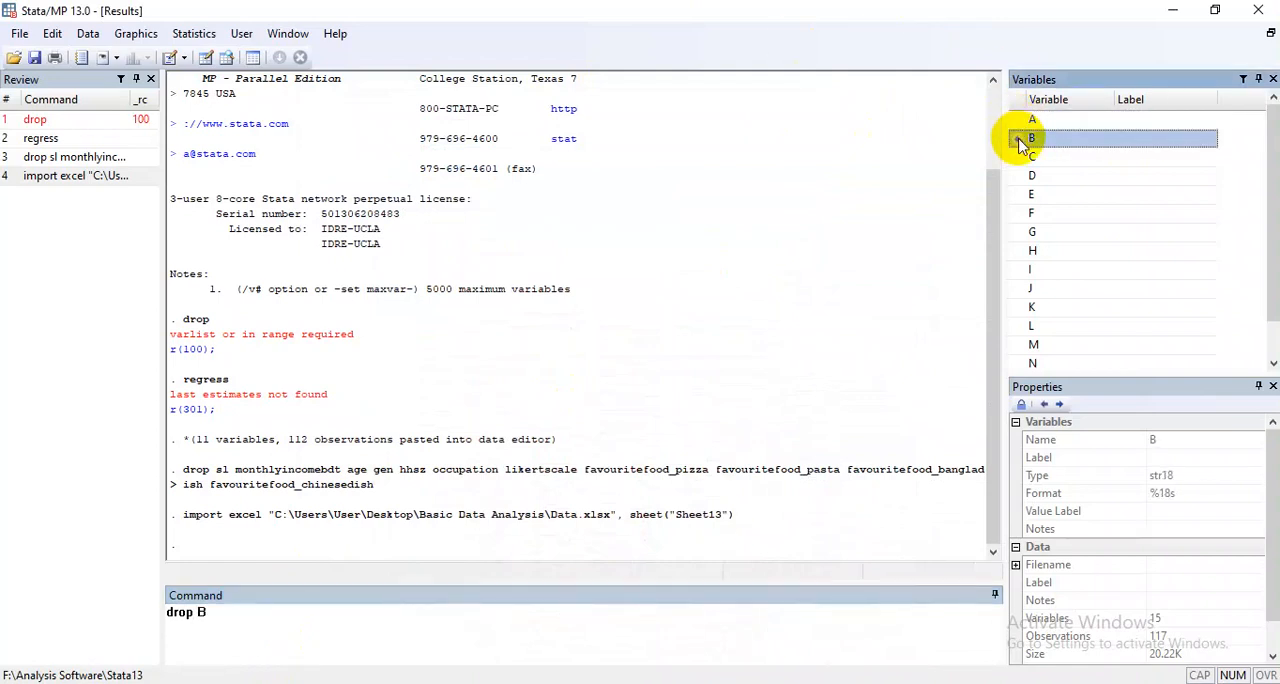
left_click(1020, 121)
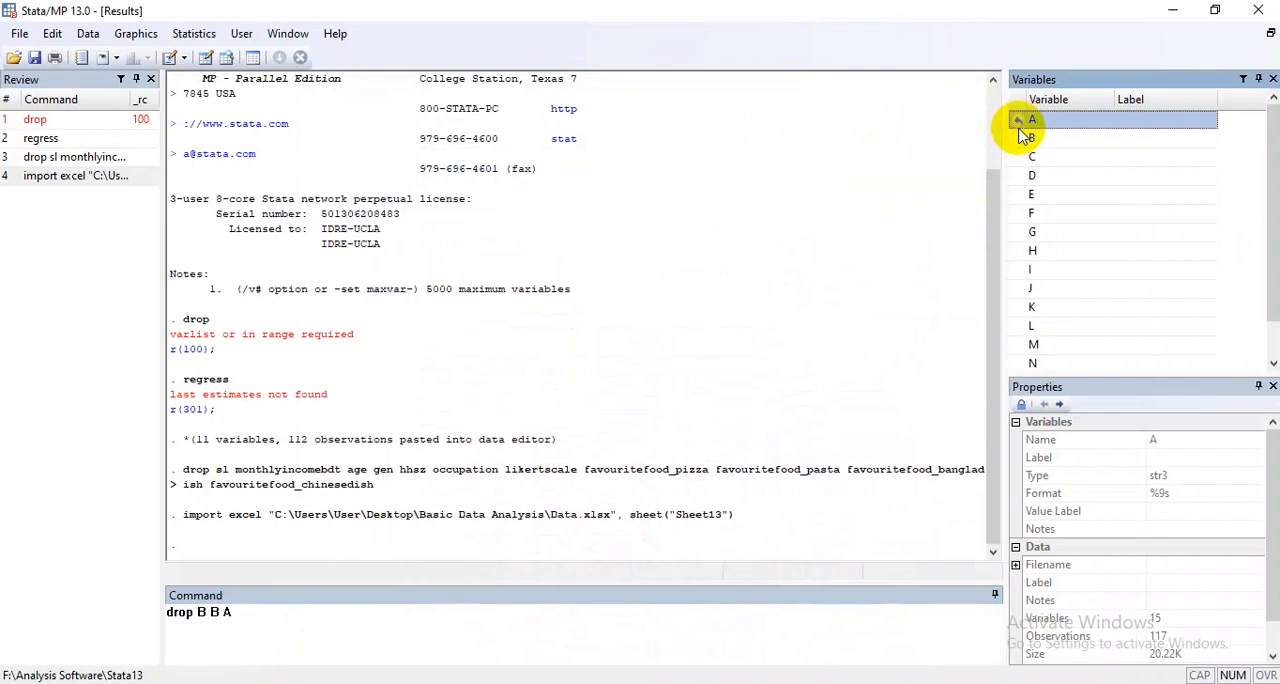
left_click(223, 609)
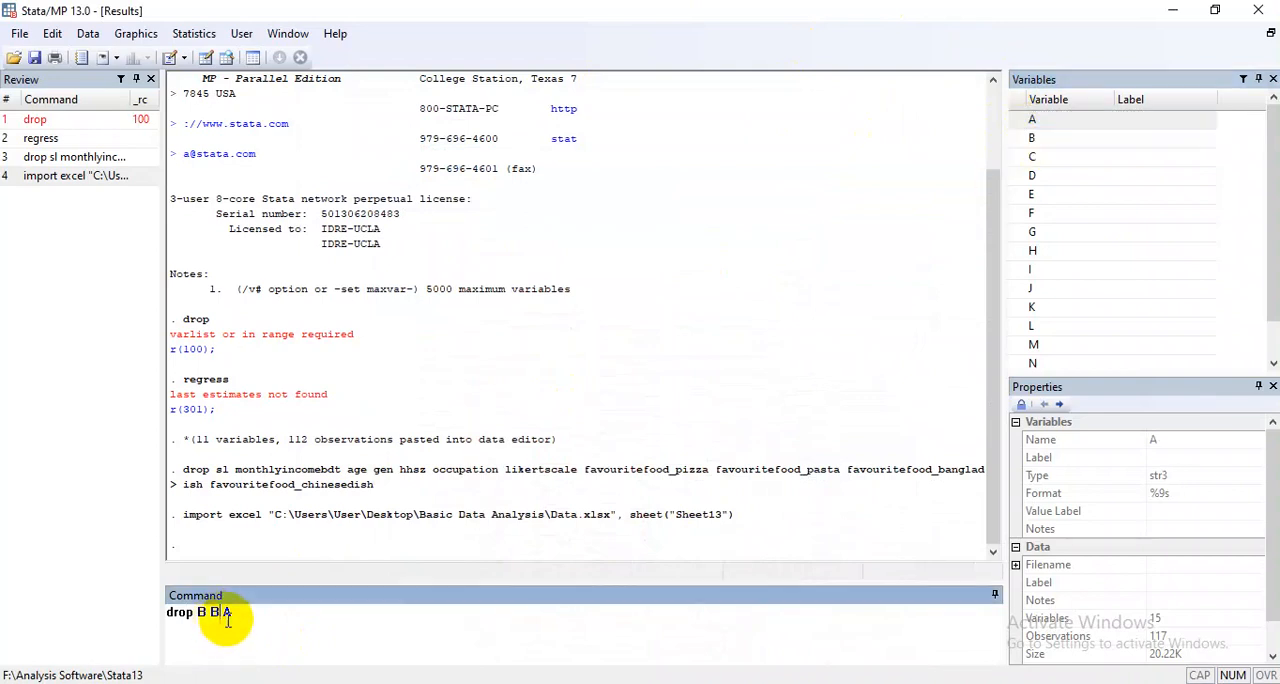
key("BackSpace")
key("BackSpace")
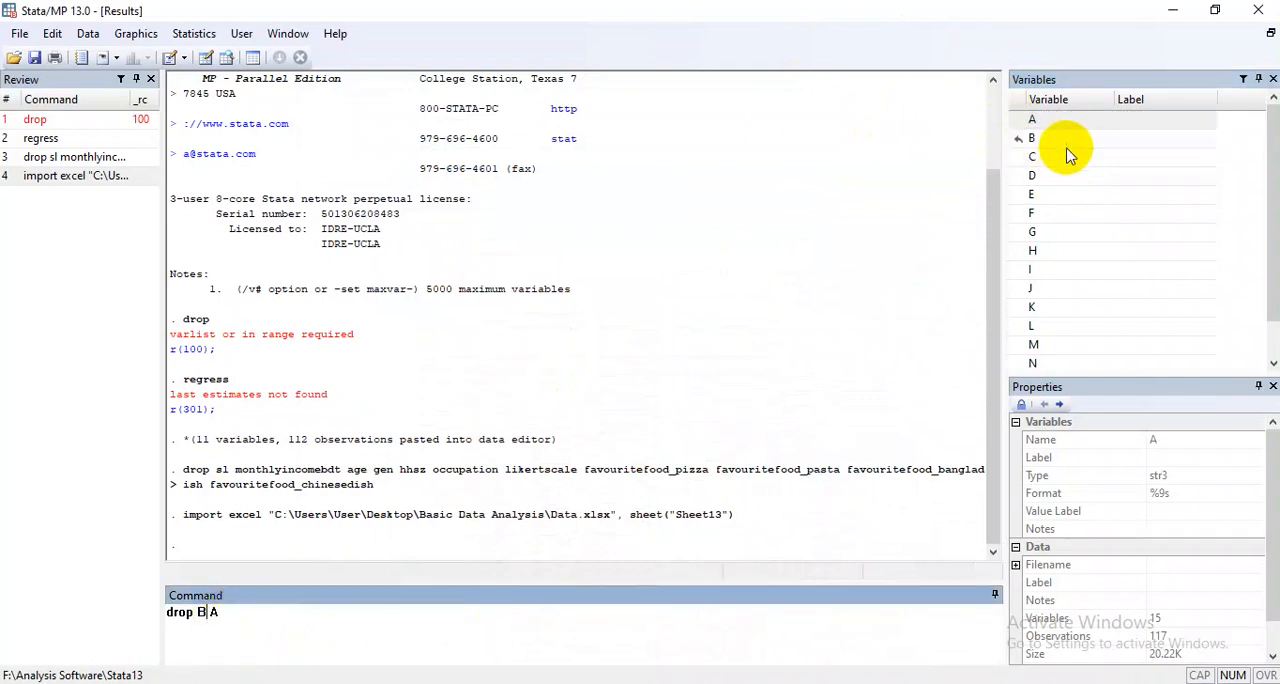
left_click(355, 620)
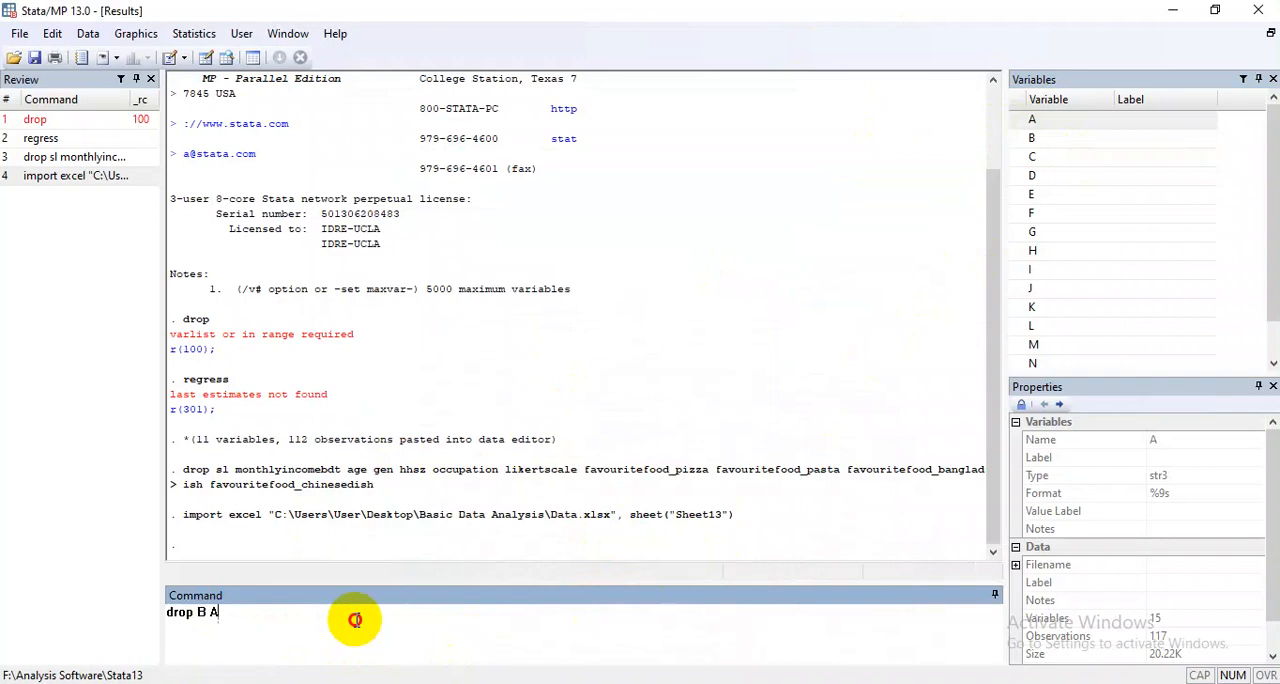
Add variables C through O to the drop command from the variables list and run it.
left_click(1025, 157)
left_click(1025, 176)
left_click(1025, 194)
left_click(1025, 213)
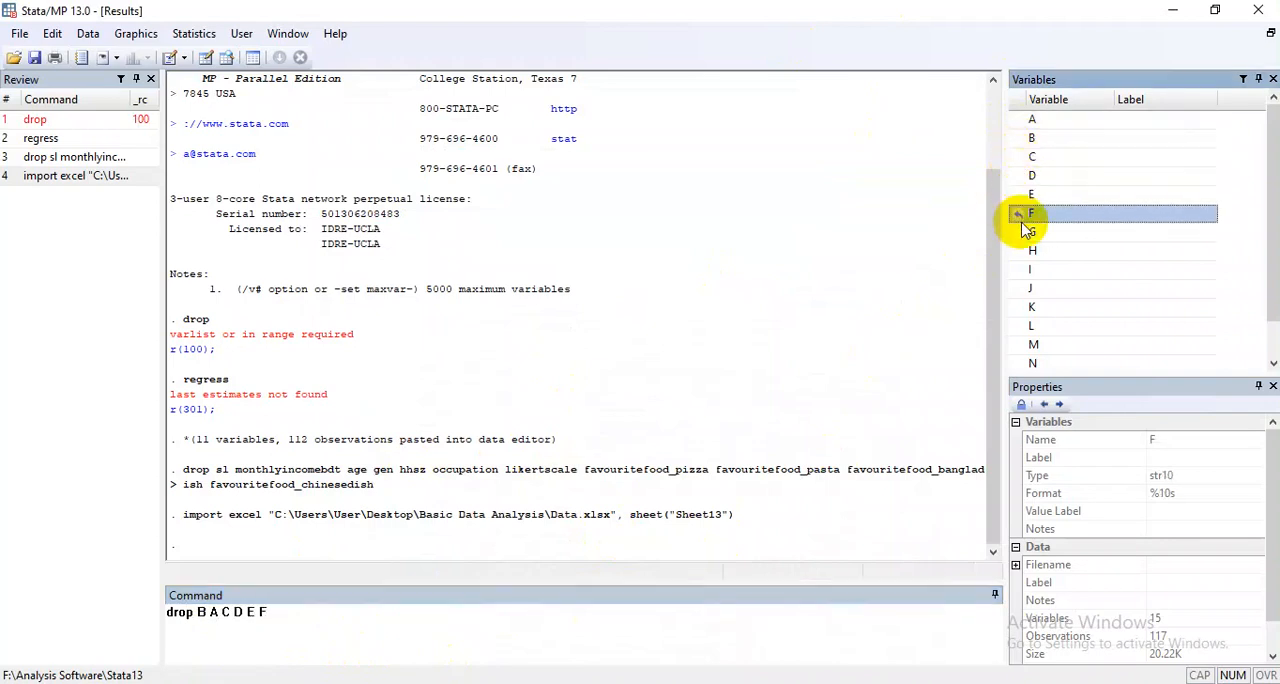
left_click(1025, 232)
left_click(1025, 250)
left_click(1025, 269)
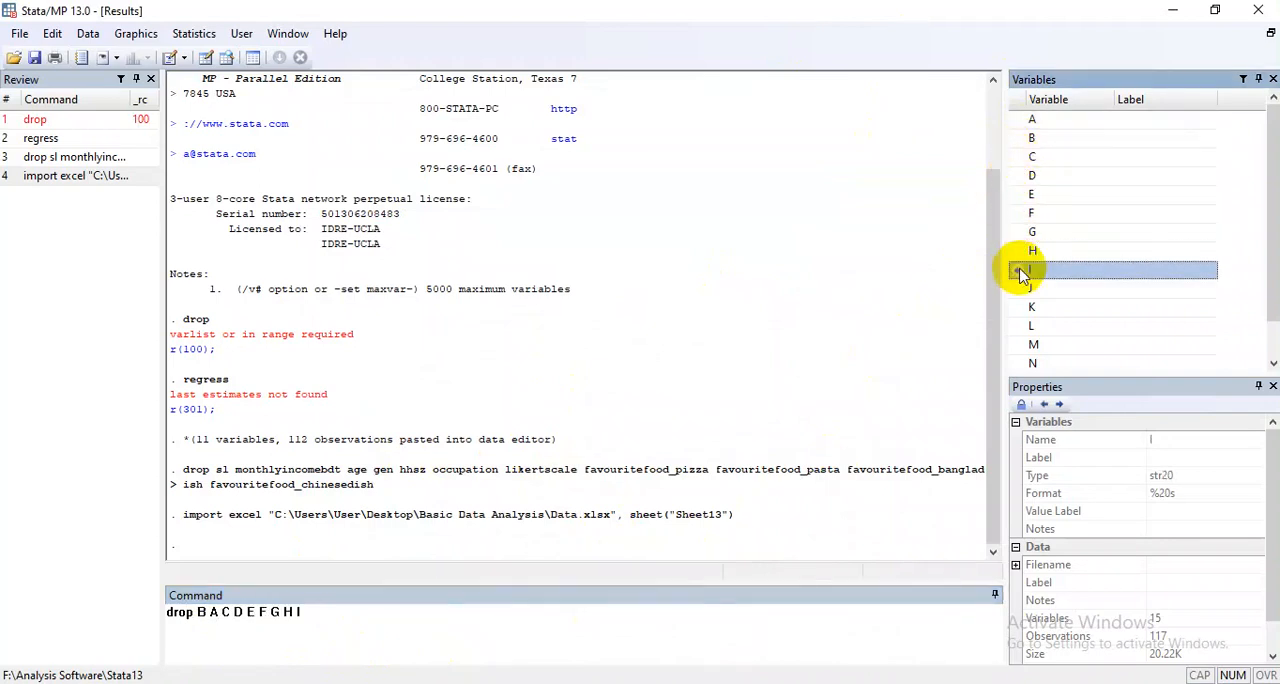
left_click(1025, 288)
left_click(1025, 307)
left_click(1025, 326)
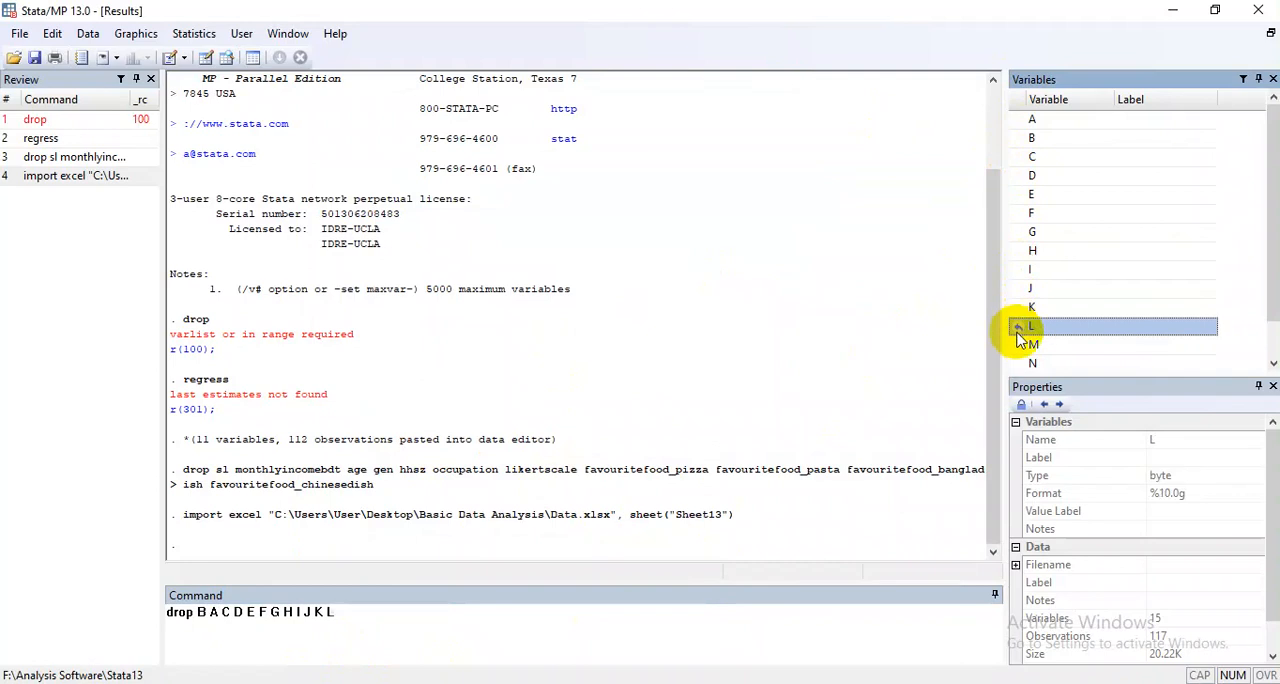
left_click(1025, 344)
left_click(1025, 365)
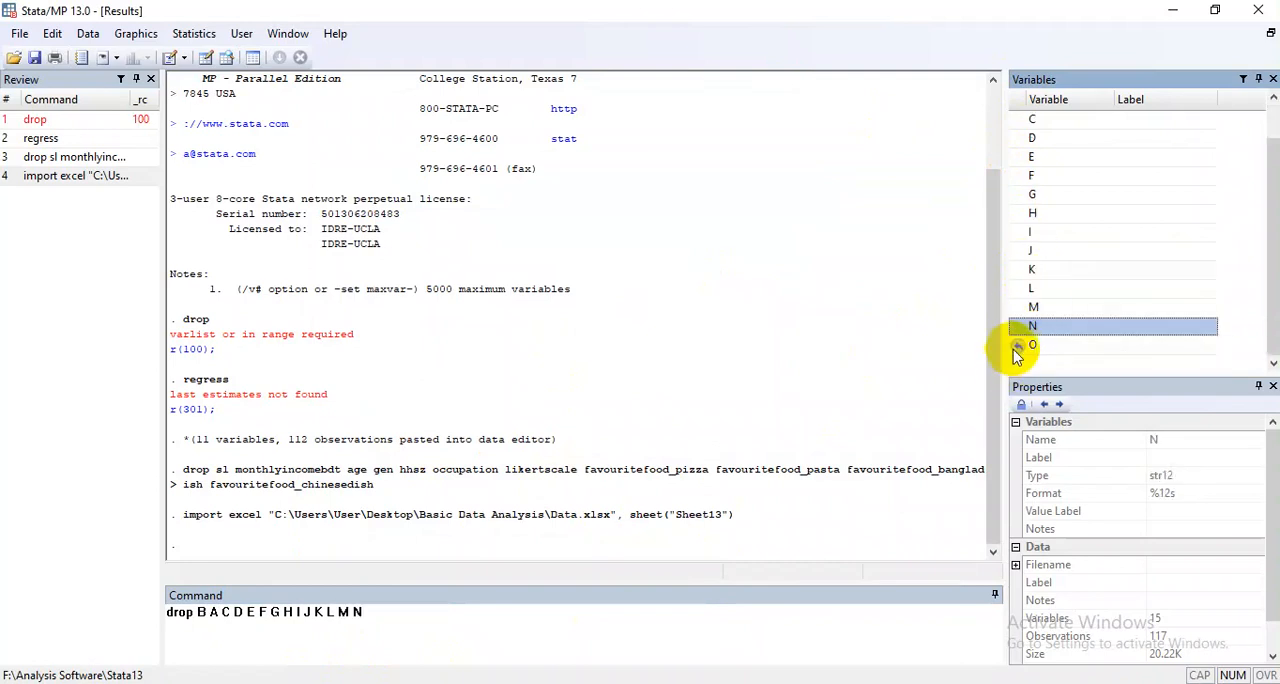
left_click(1014, 345)
key("Return")
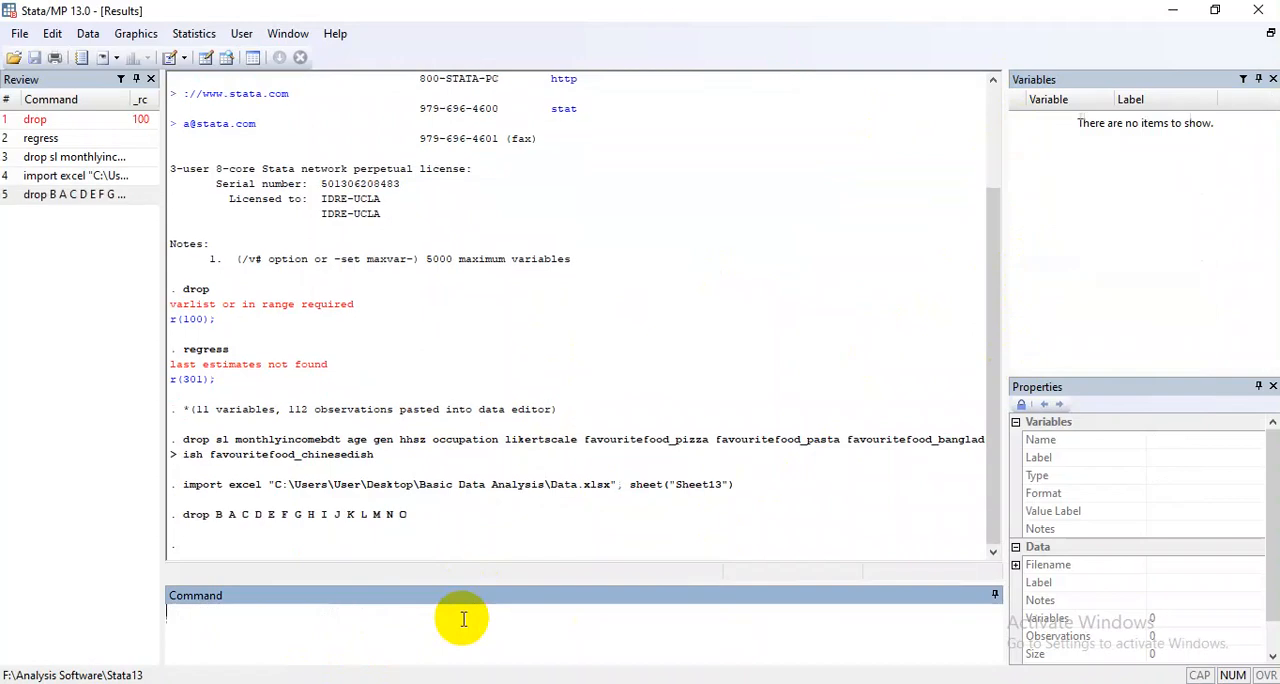
Start another Excel spreadsheet import with Data.xlsx as the source file and Sheet13 A1:O117 as the worksheet.
left_click(19, 33)
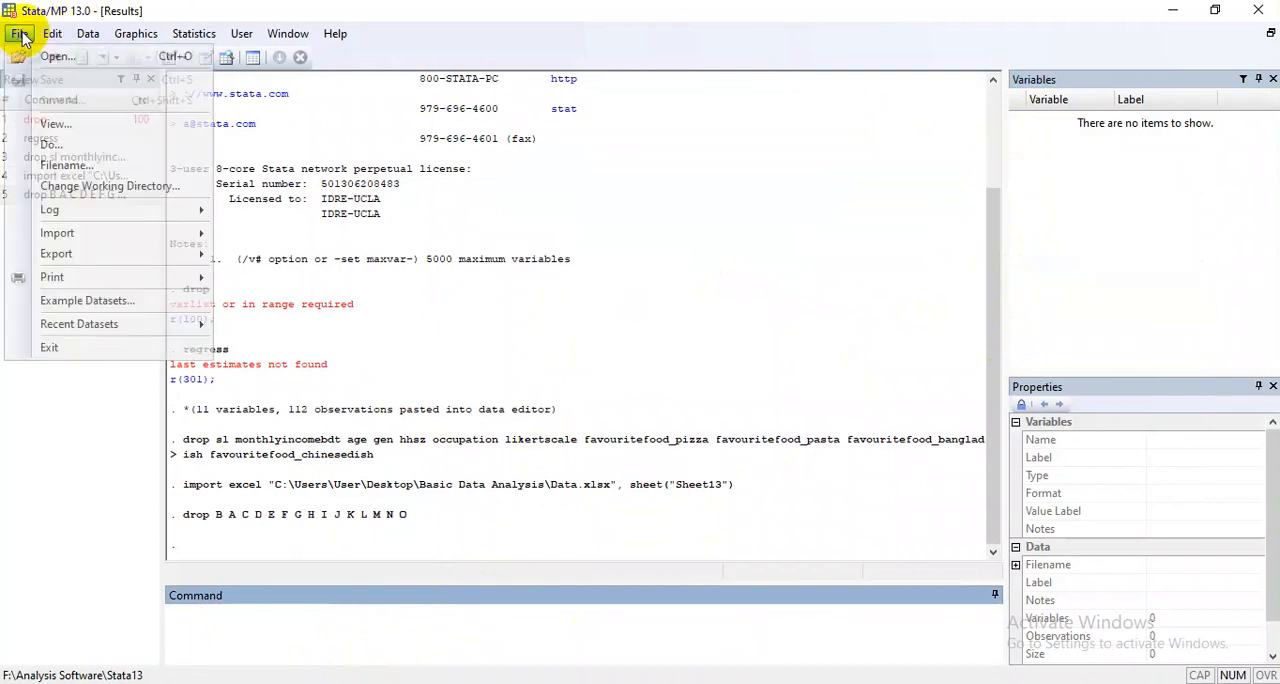
mouse_move(200, 233)
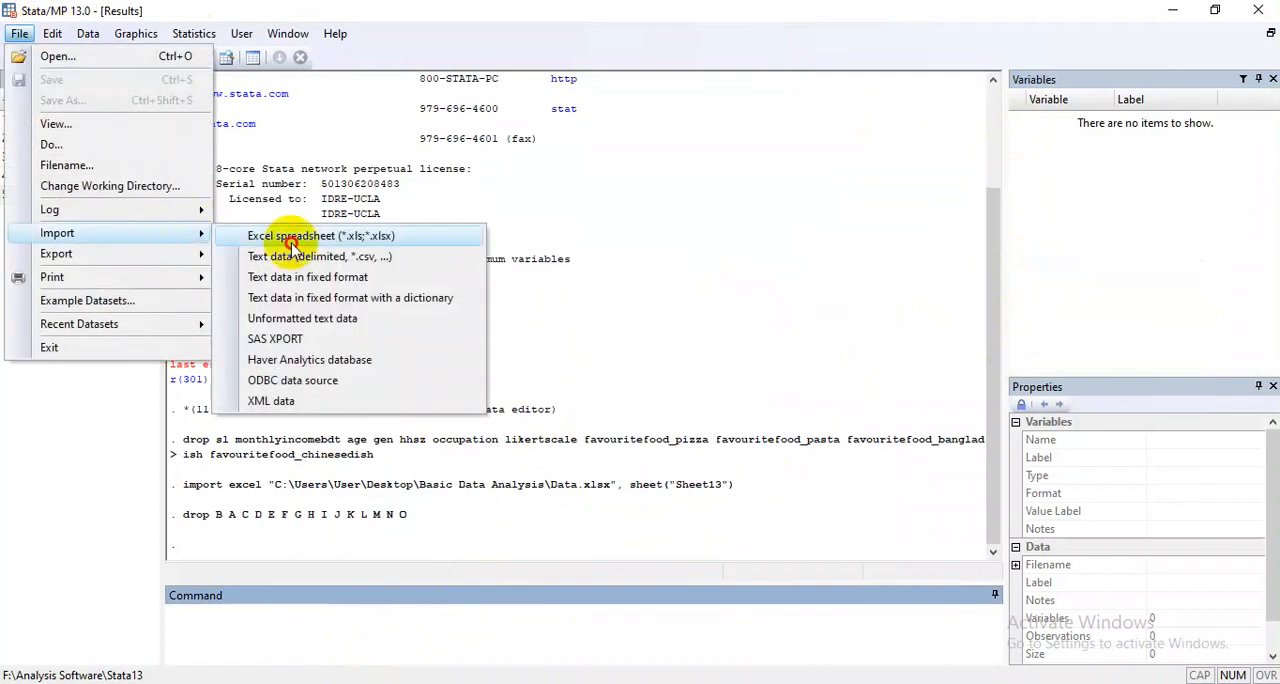
left_click(290, 238)
left_click(805, 201)
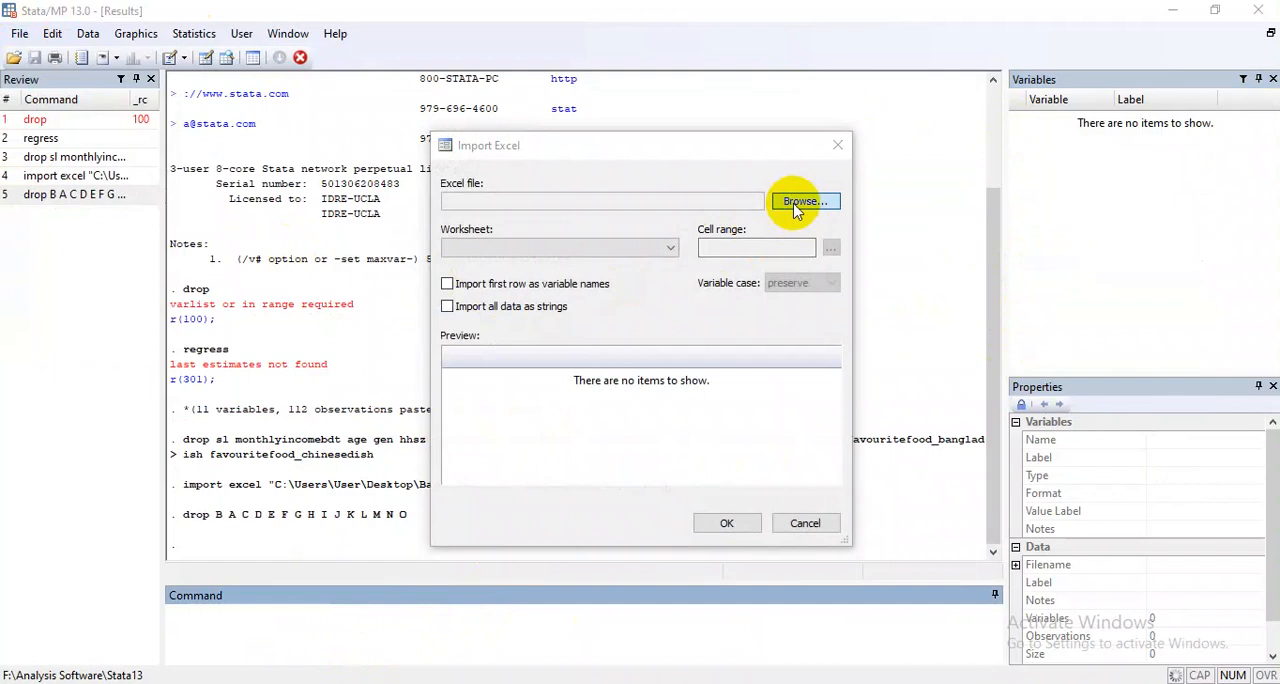
double_click(530, 239)
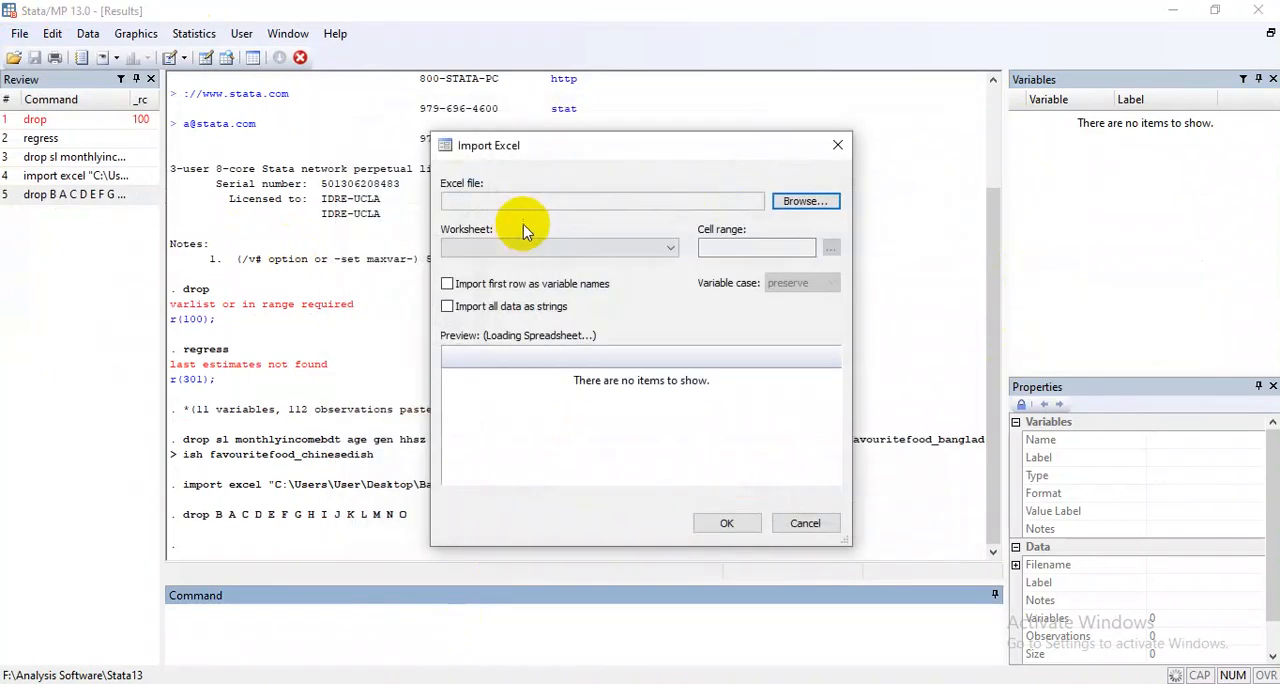
left_click(555, 247)
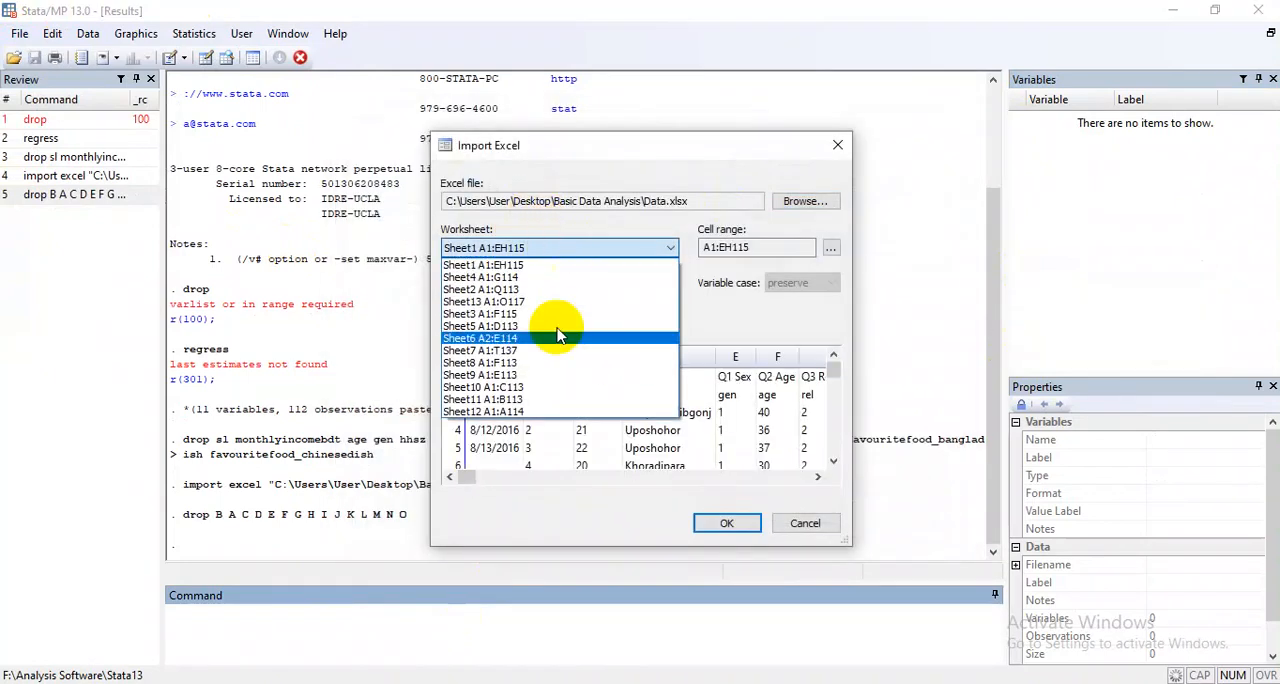
left_click(498, 301)
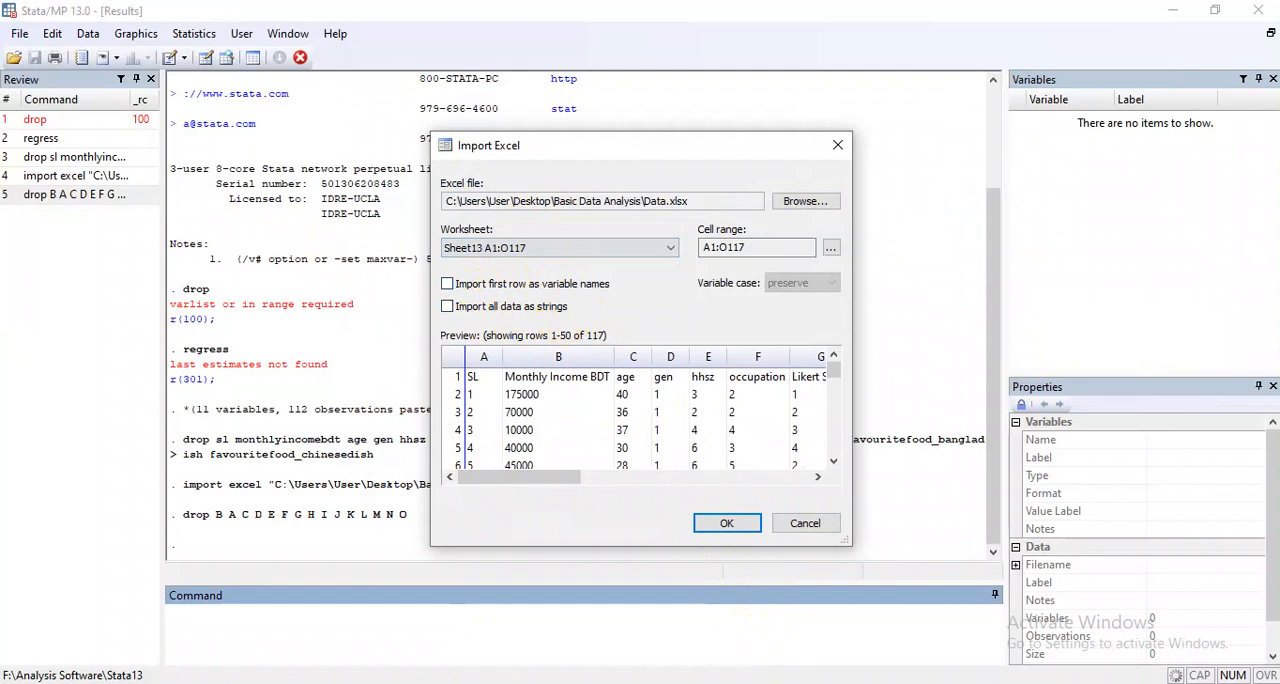
Import Sheet13 with the first row as variable names, leaving the option to import all data as strings off.
left_click(790, 682)
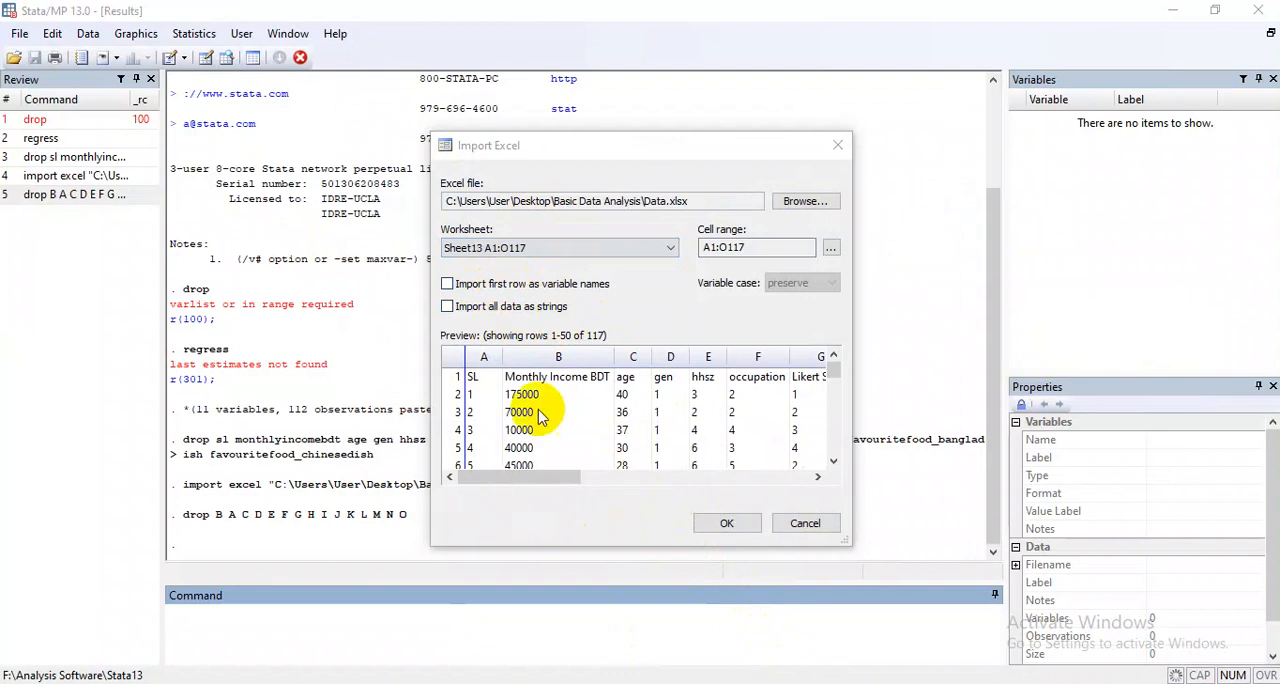
left_click(491, 310)
left_click(491, 288)
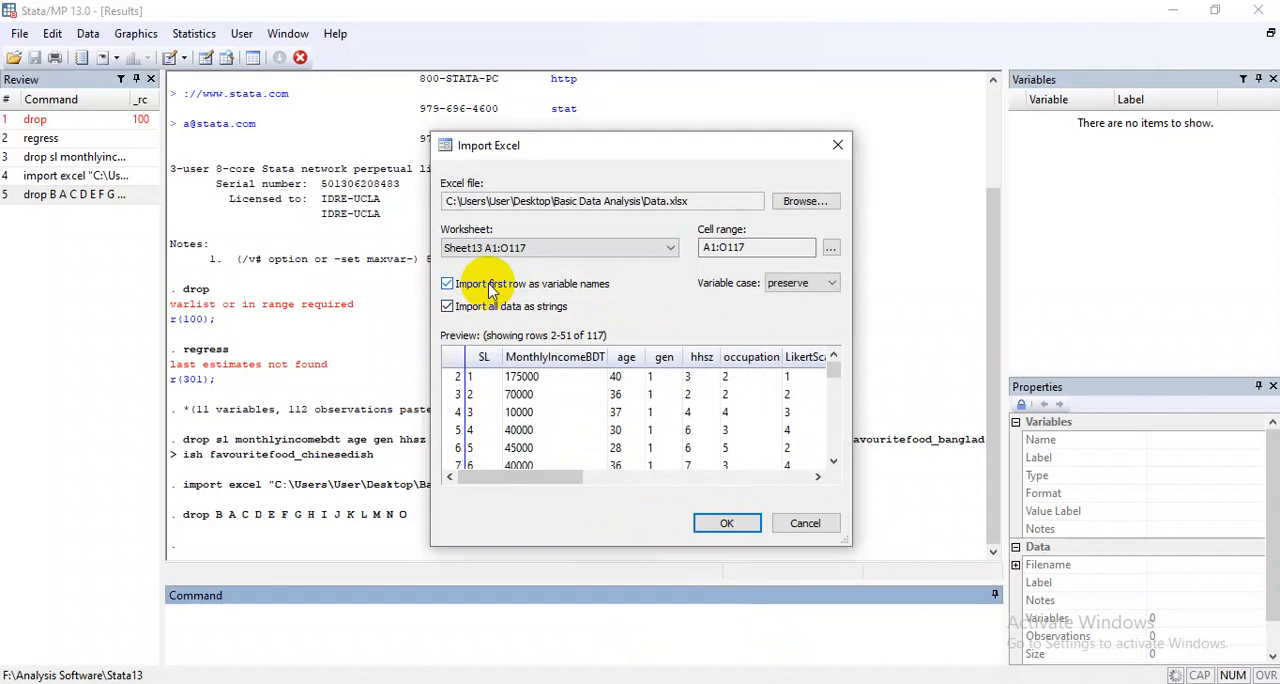
left_click(516, 312)
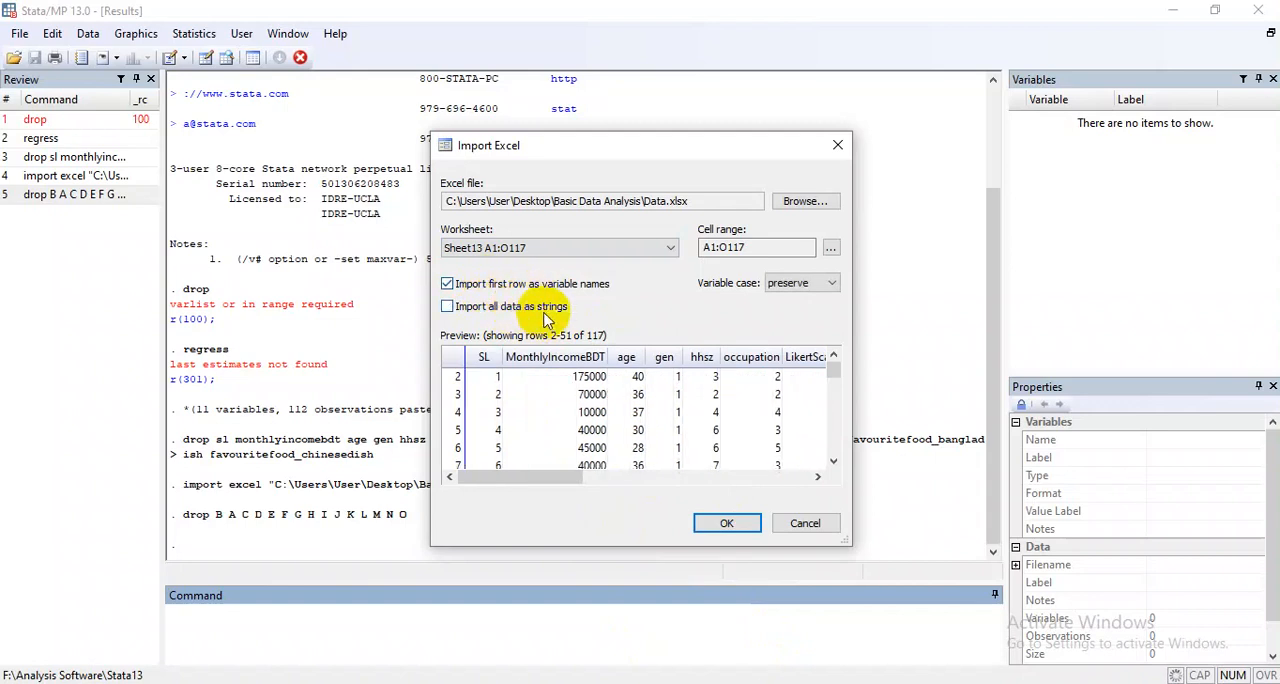
left_click(546, 286)
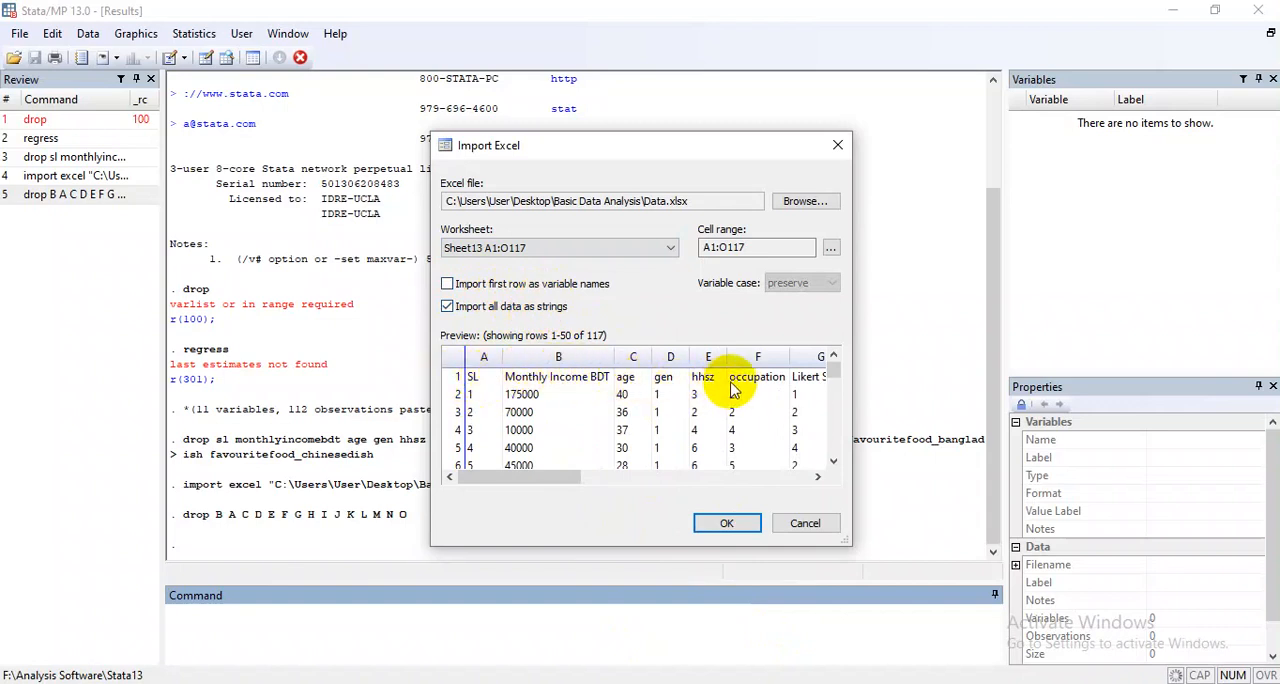
left_click(520, 306)
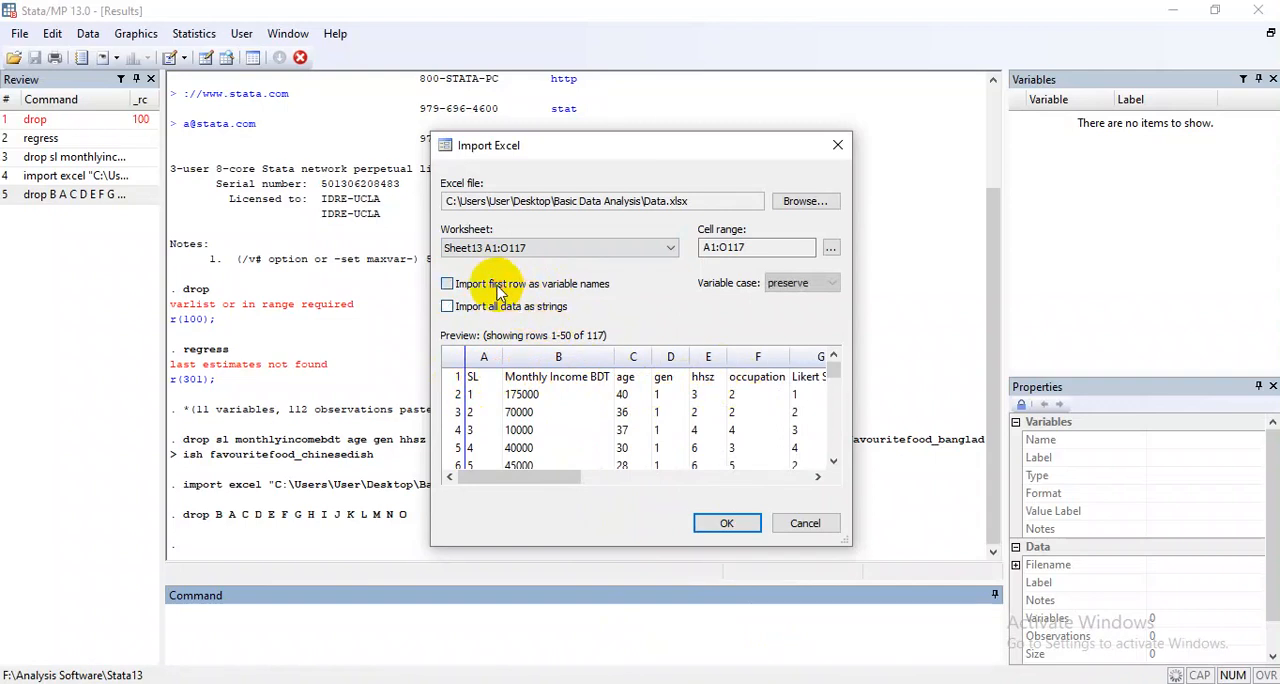
left_click(500, 290)
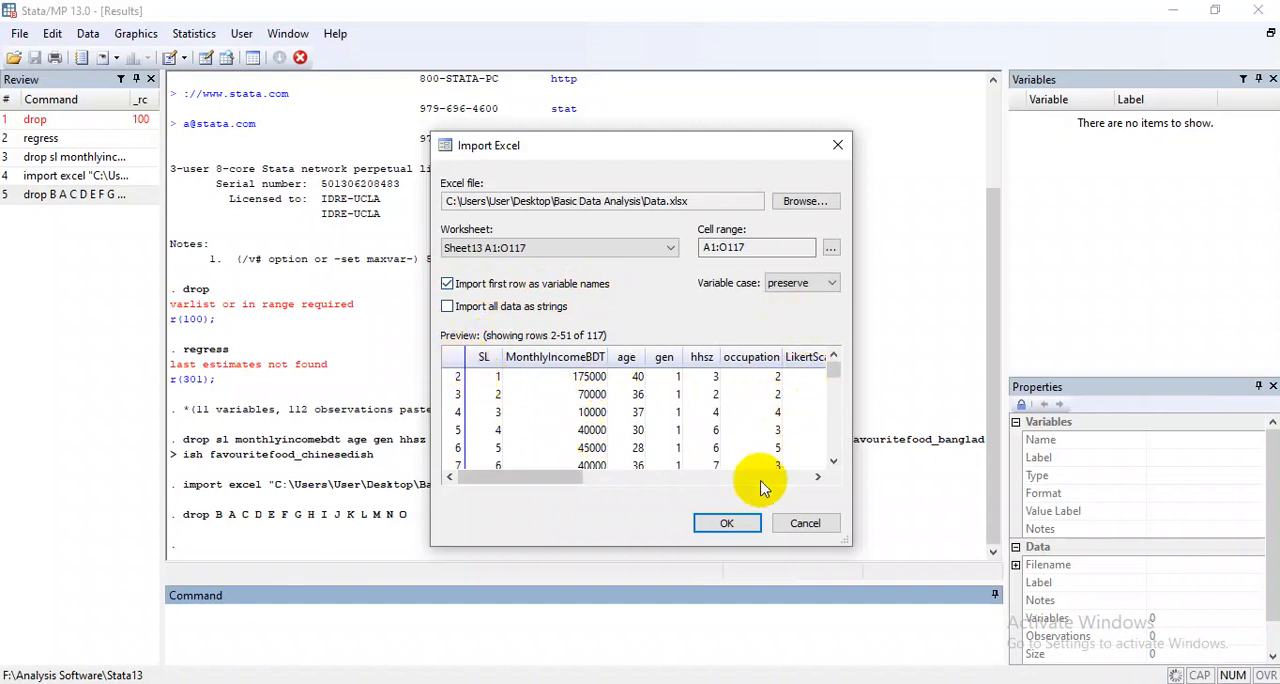
left_click(726, 523)
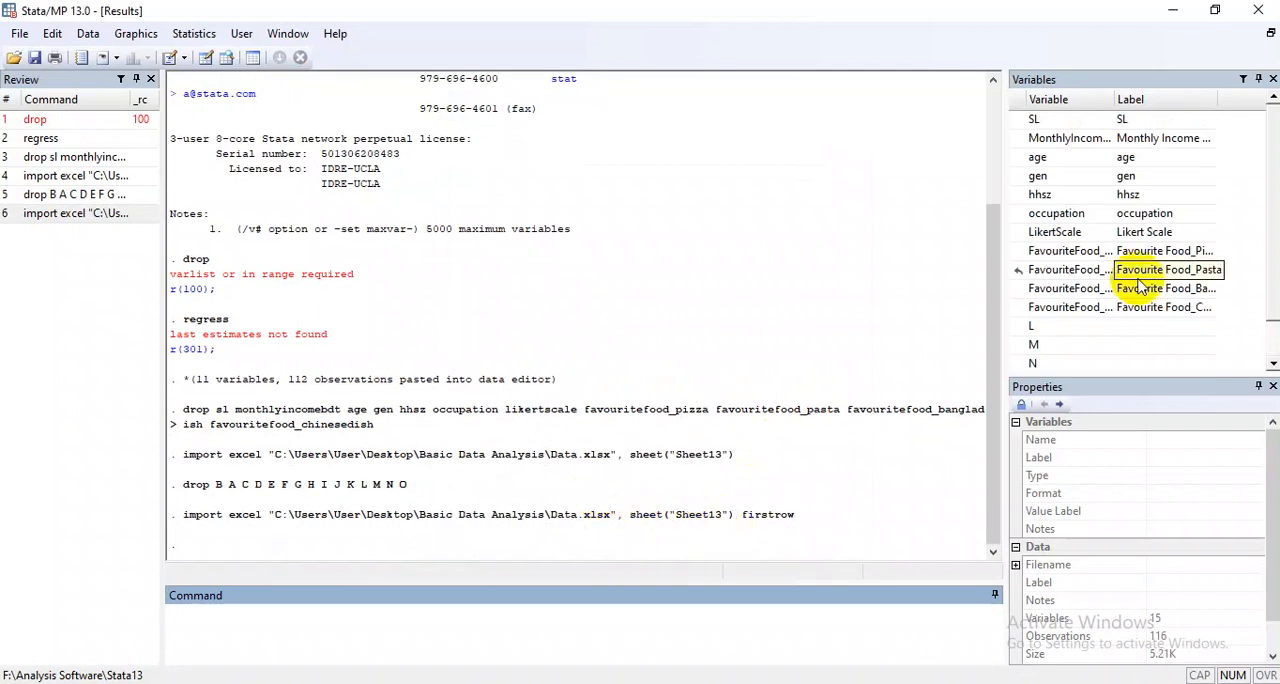
Look through the imported variables list and the Data Editor's rows and columns in edit mode, and minimize the editor.
scroll(1120, 220, "down", 1)
scroll(1100, 250, "up", 1)
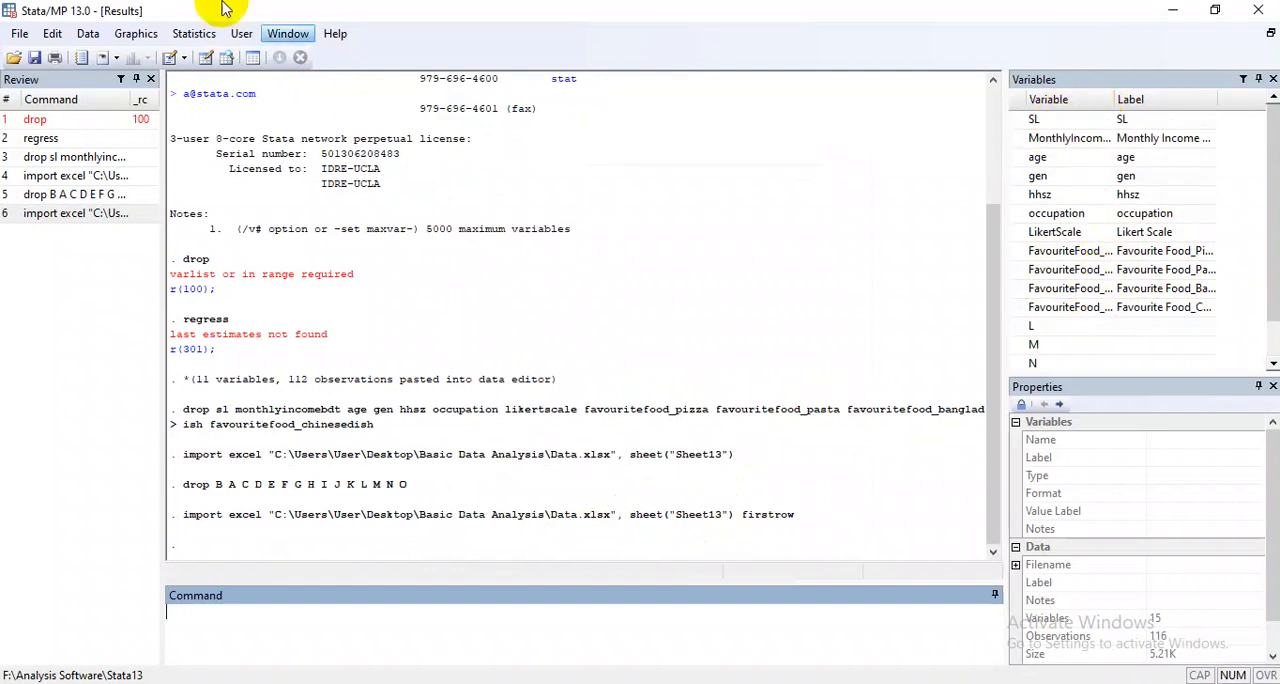
left_click(90, 33)
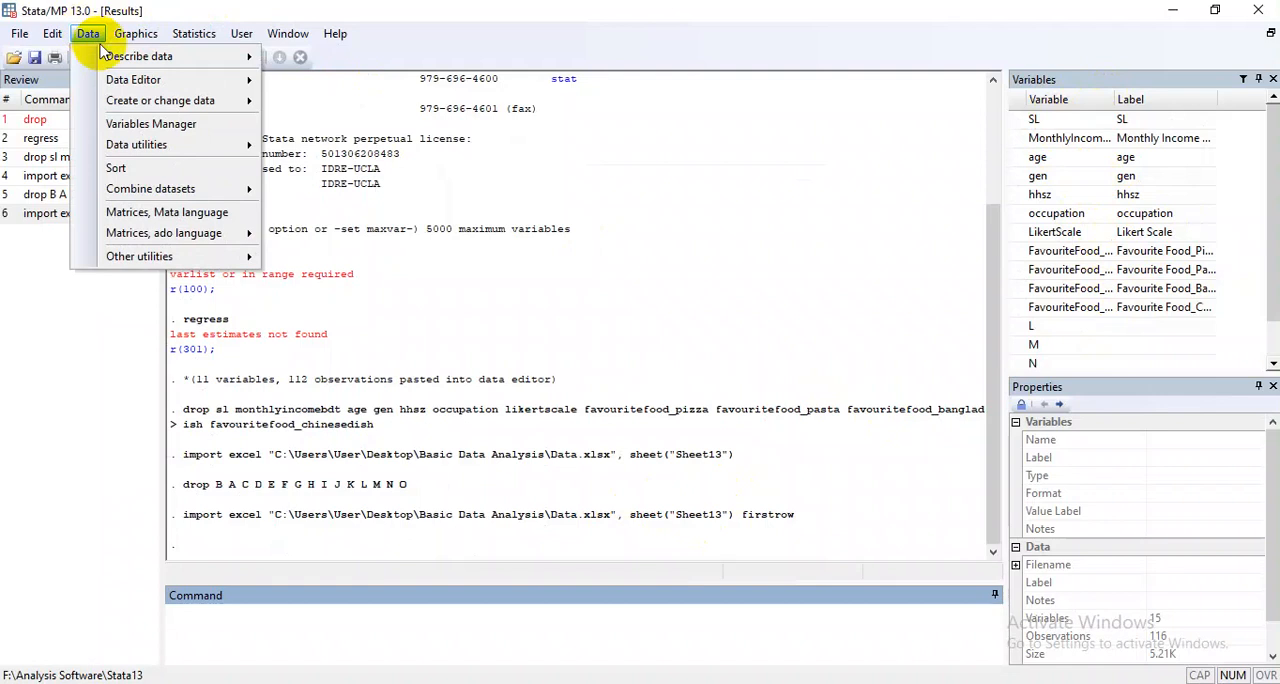
mouse_move(200, 80)
left_click(300, 80)
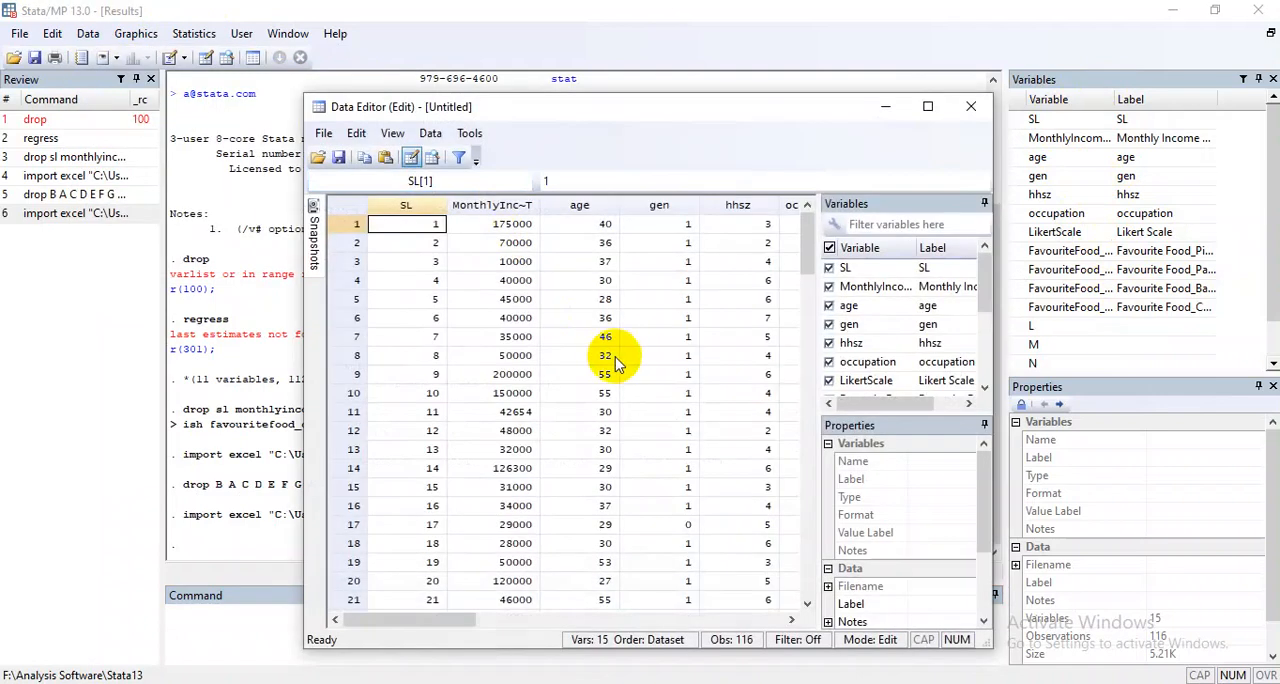
scroll(620, 390, "down", 10)
scroll(628, 450, "up", 10)
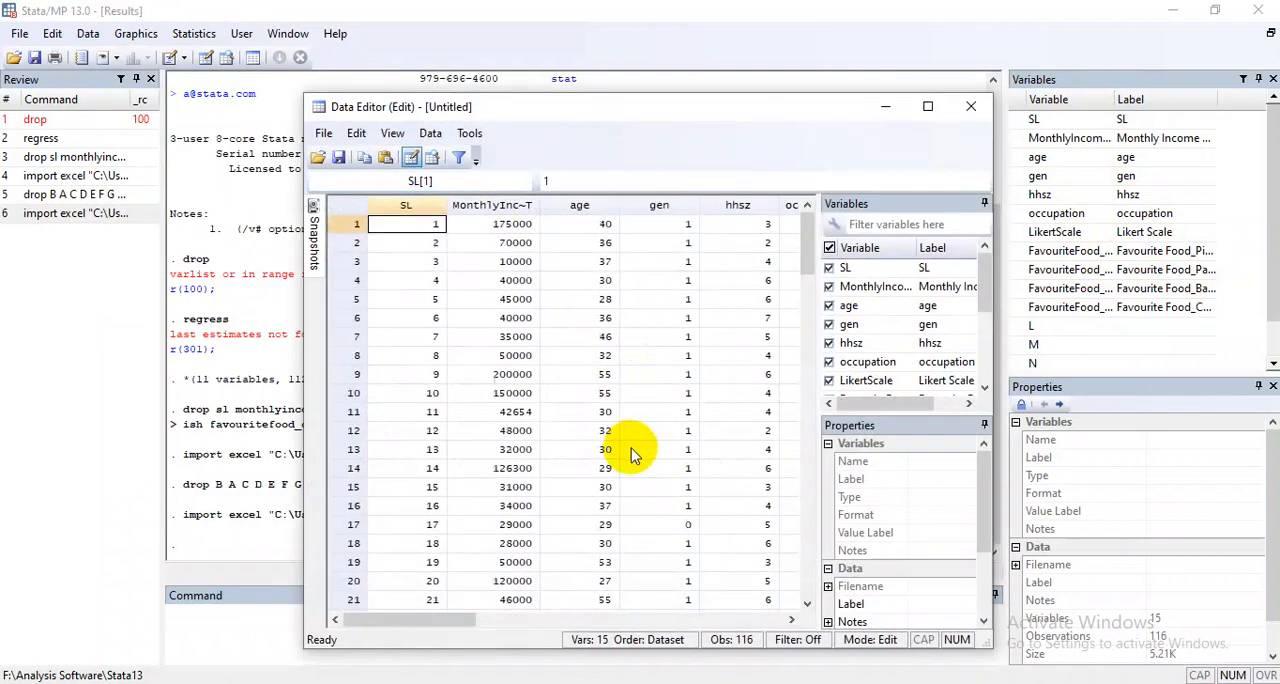
left_click_drag(443, 620, 650, 641)
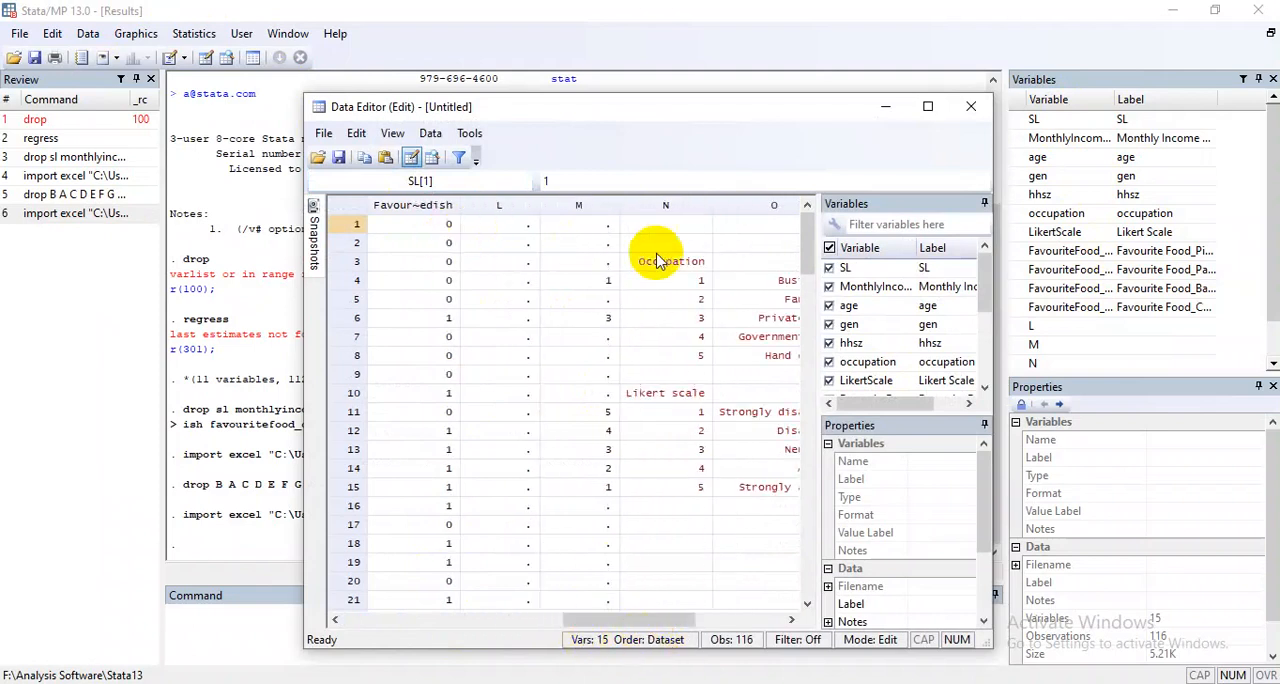
mouse_move(670, 620)
left_mouse_down()
mouse_move(706, 618)
mouse_move(655, 628)
left_mouse_up()
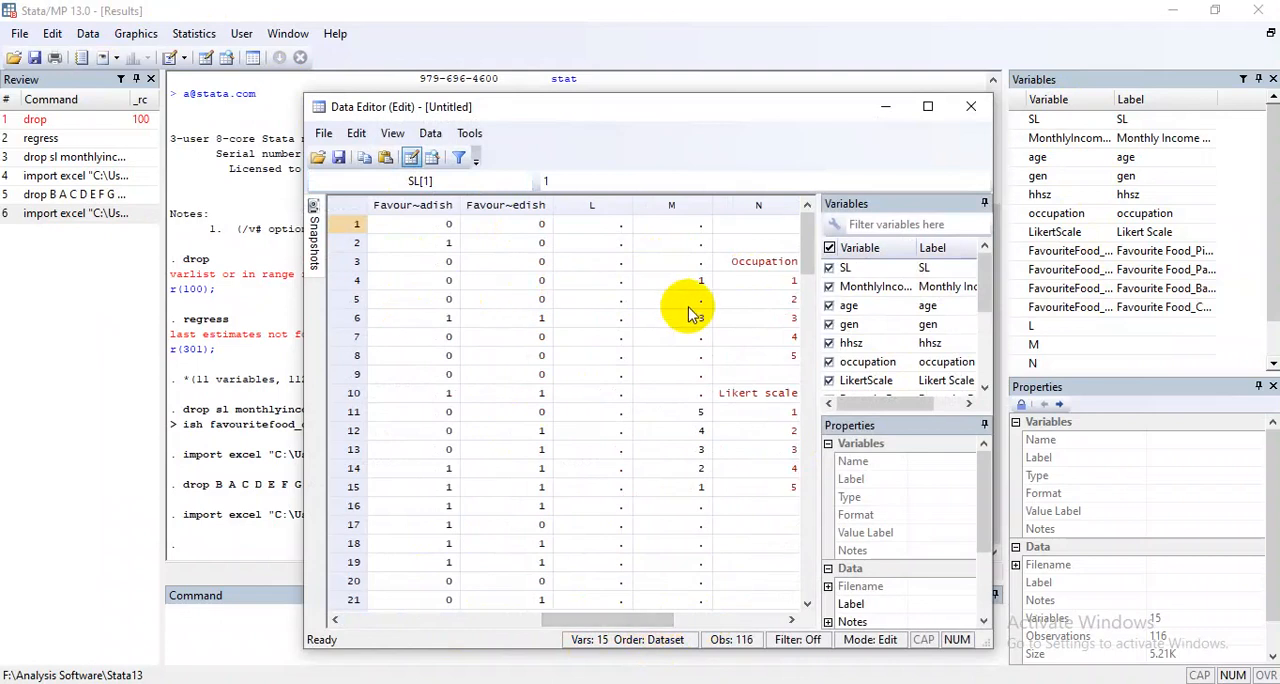
left_click_drag(634, 620, 437, 627)
left_click(885, 106)
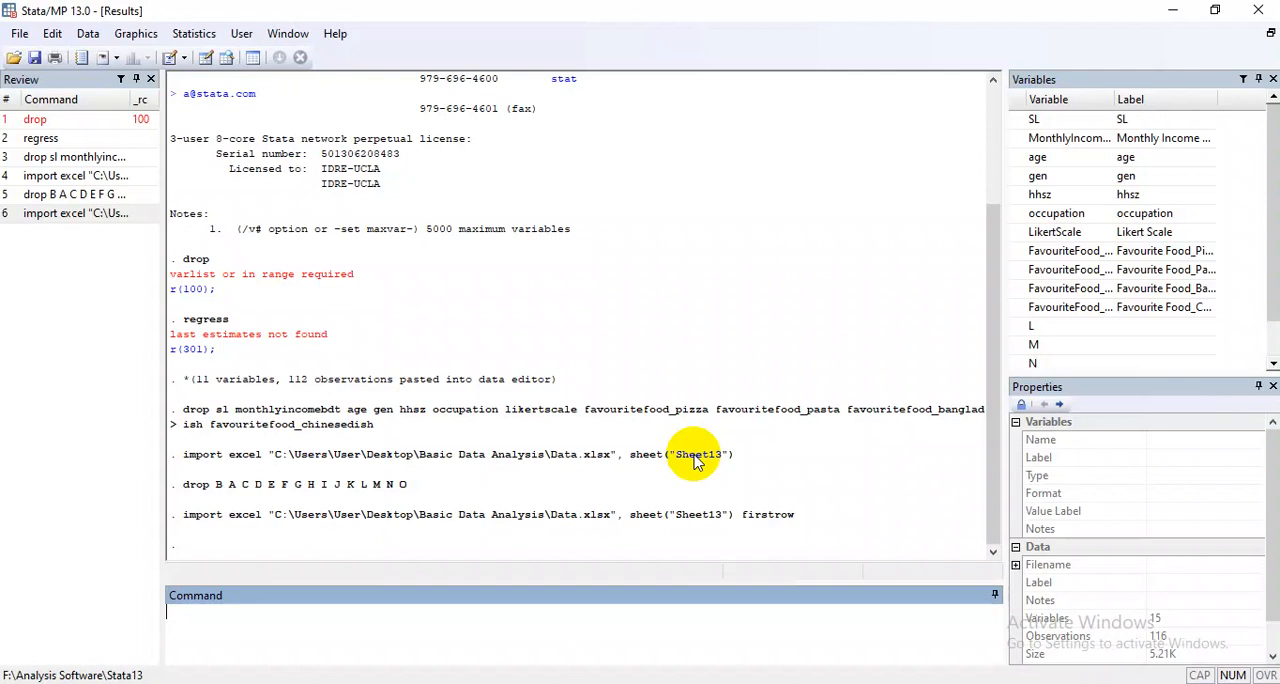
Compose a drop command with variables O, N, M and L, cut it back to O alone, and run it.
type("drop")
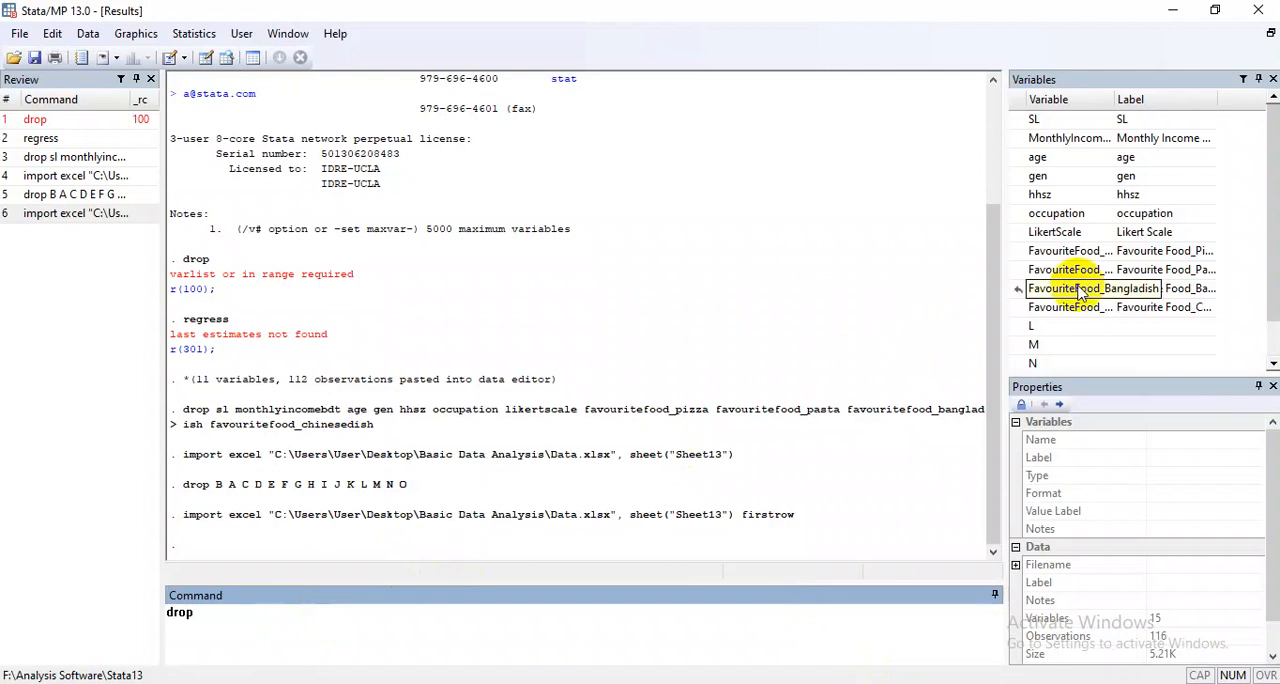
scroll(1035, 305, "down", 1)
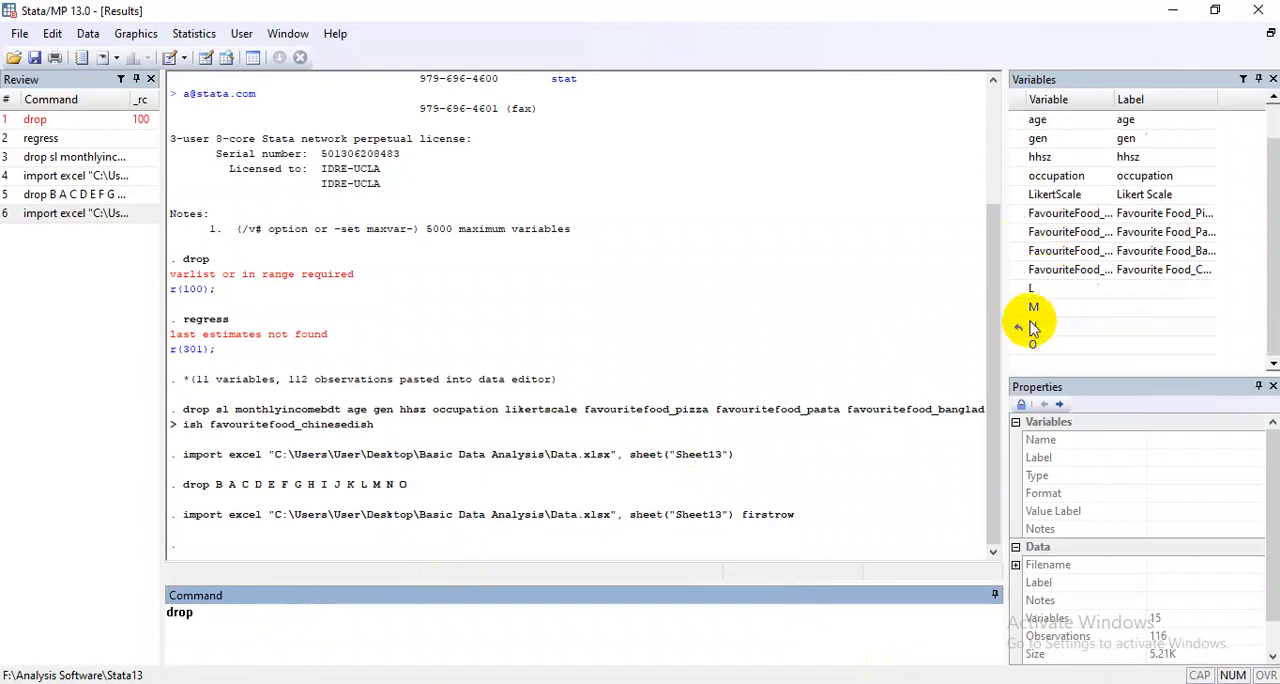
left_click(1020, 346)
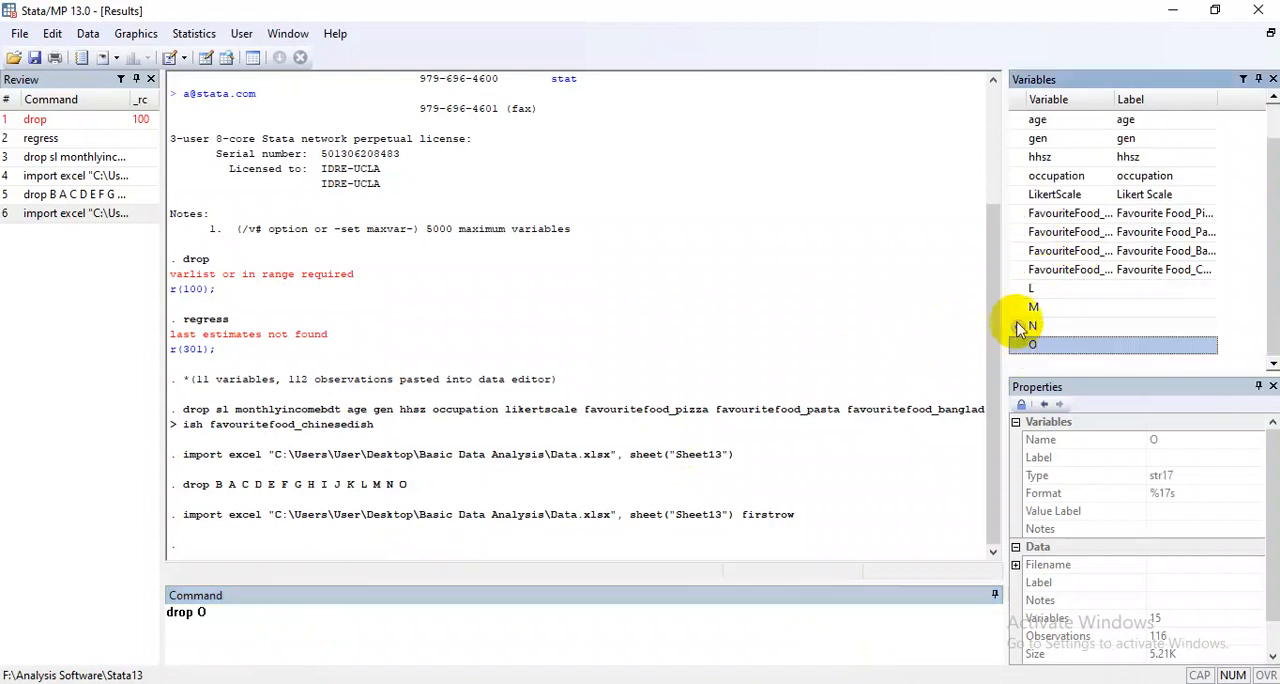
left_click(1016, 325)
left_click(1017, 306)
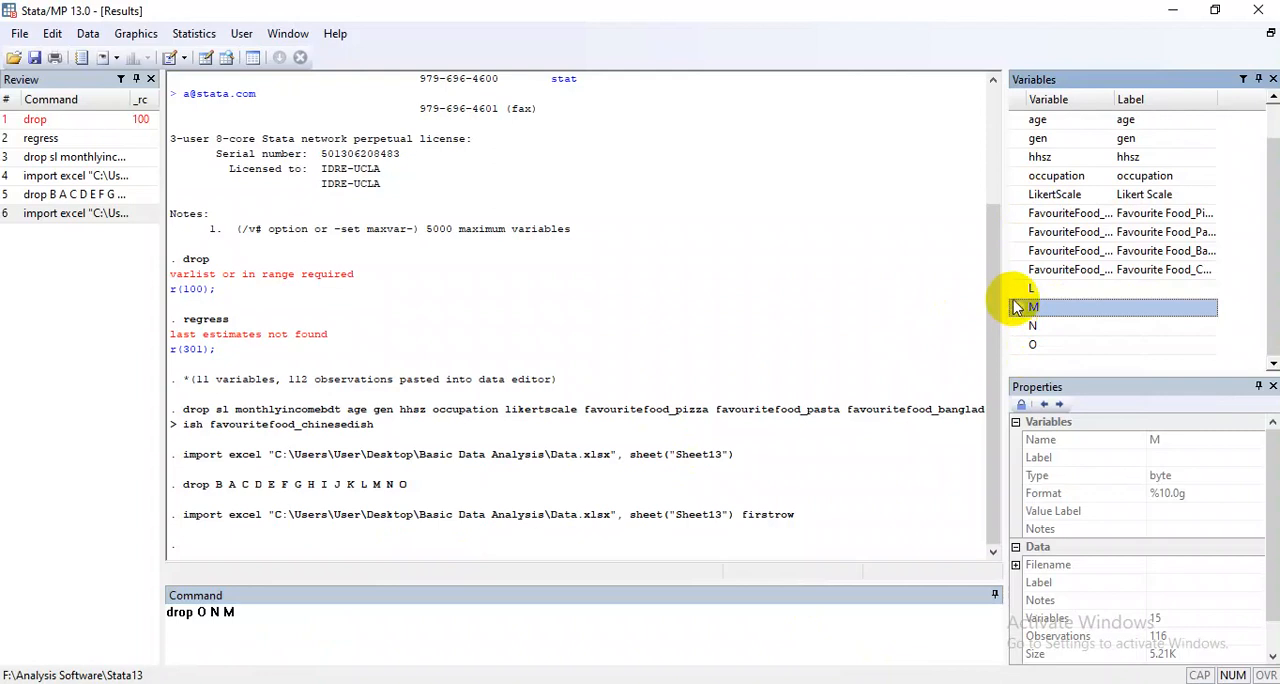
left_click(1014, 289)
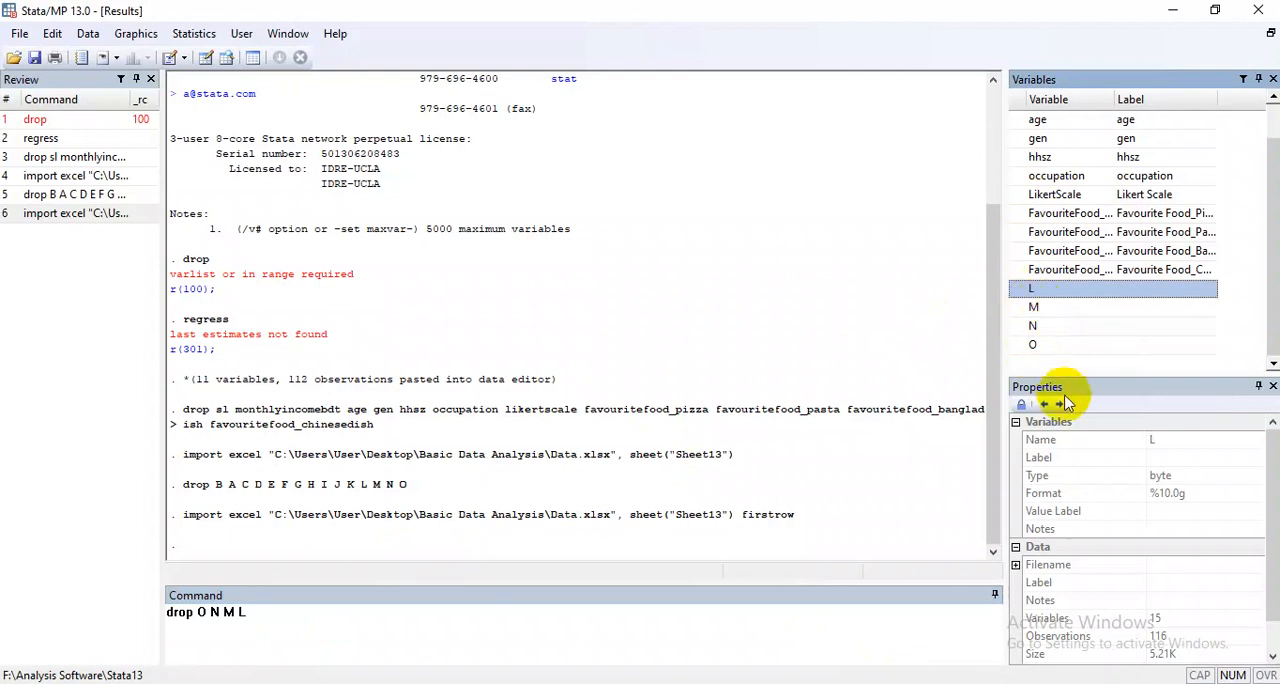
left_click(315, 619)
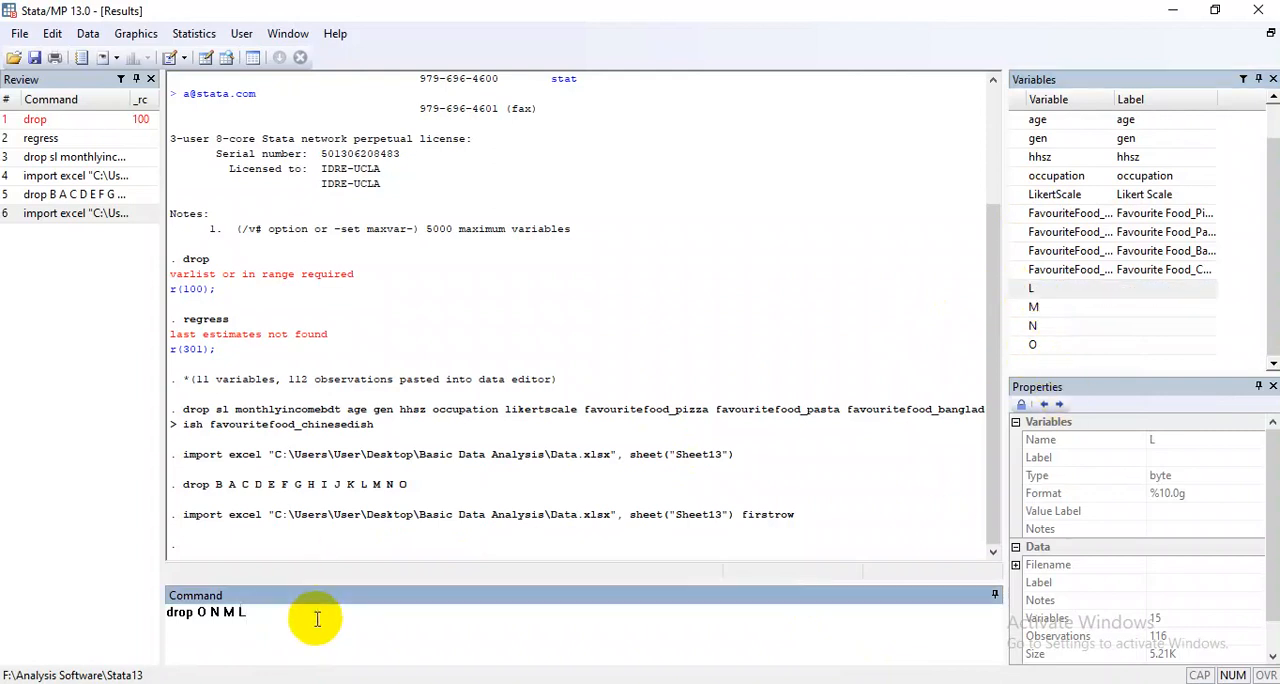
key("BackSpace")
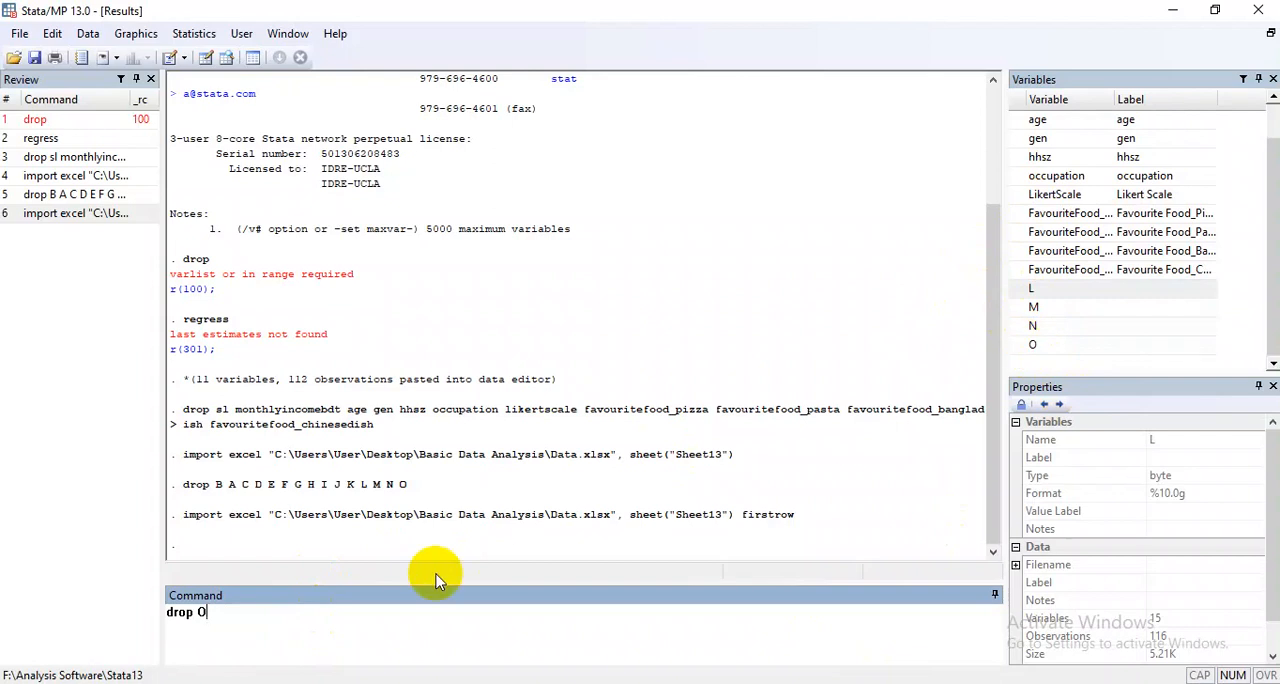
key("Return")
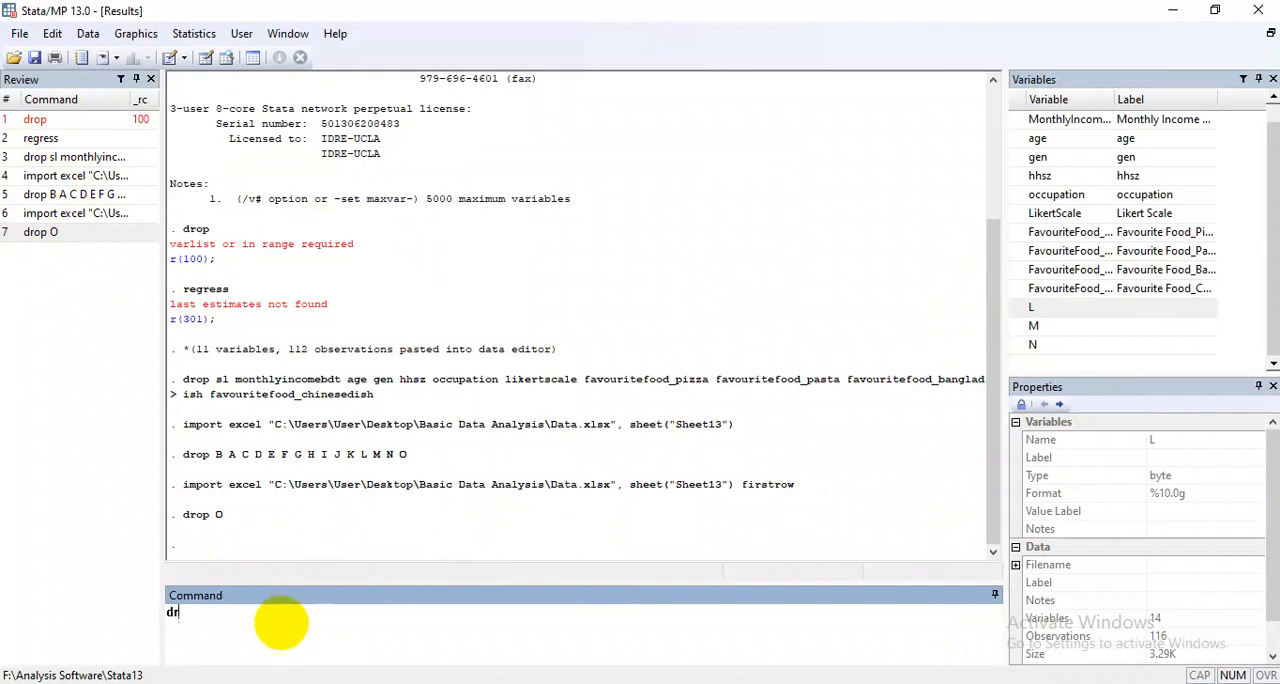
Drop the variables L, M and N, adding them to the drop command from the variables list.
left_click(1030, 308)
left_click(1032, 326)
left_click(1032, 344)
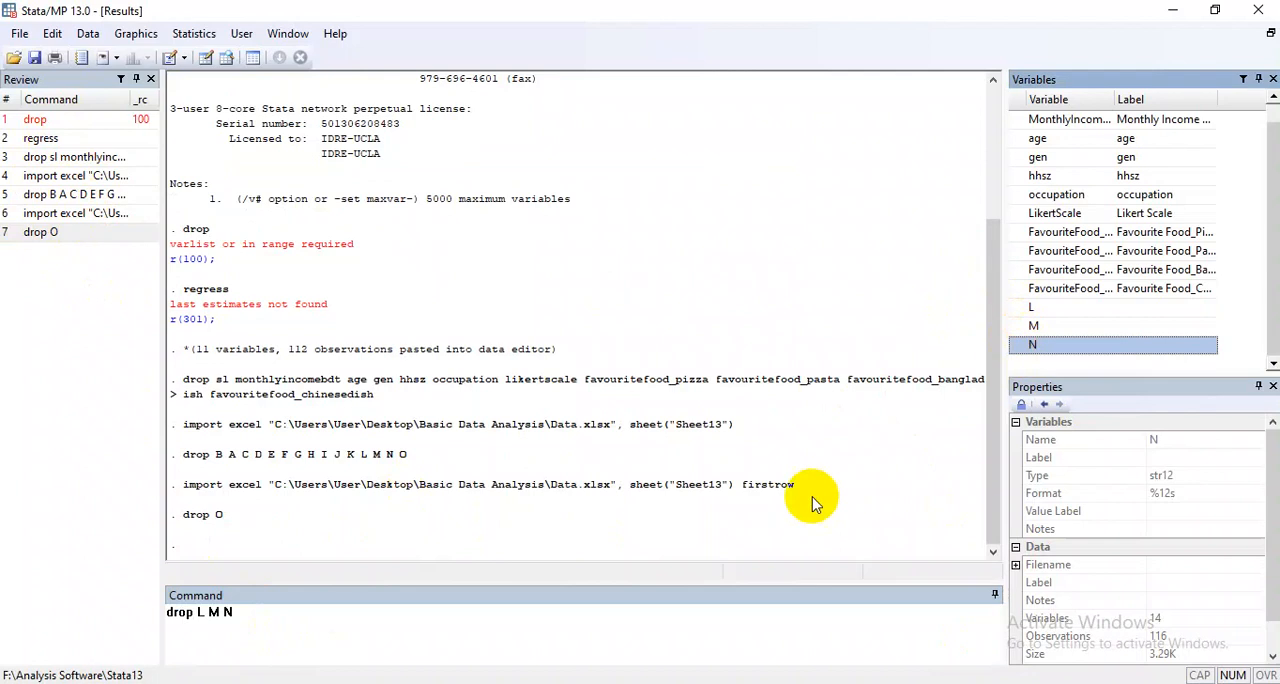
key("Return")
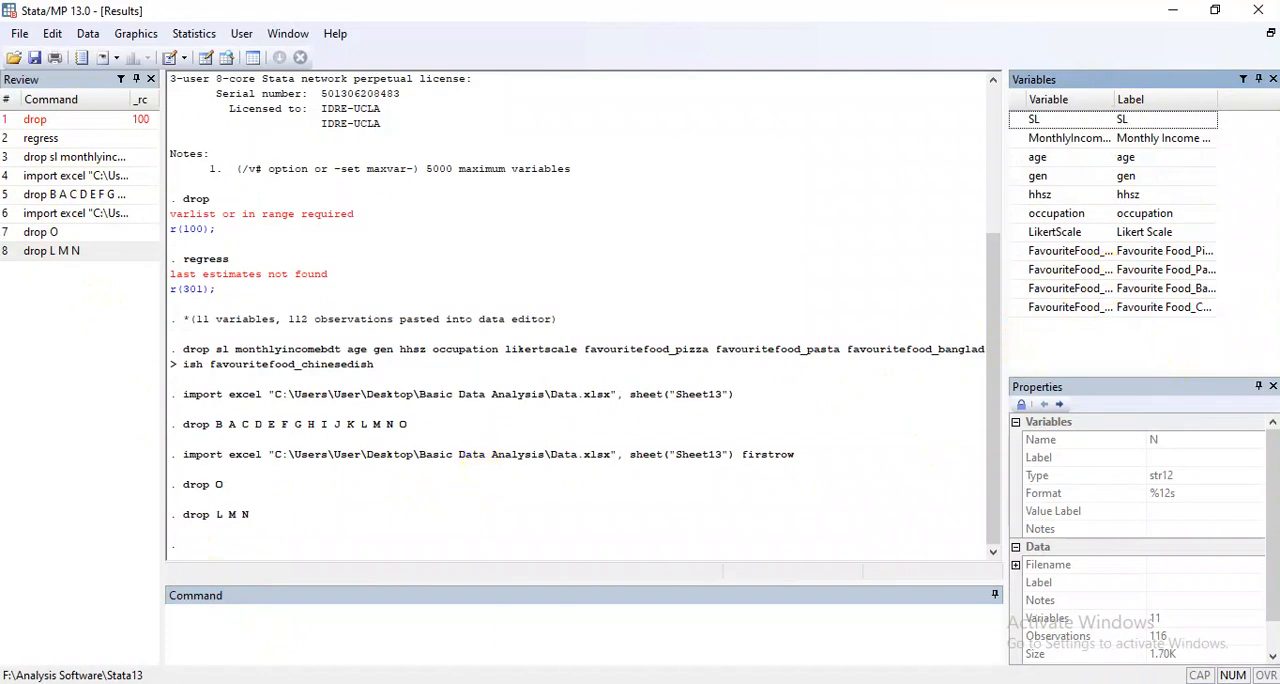
Run the sum command to produce summary statistics for all variables.
left_click(337, 638)
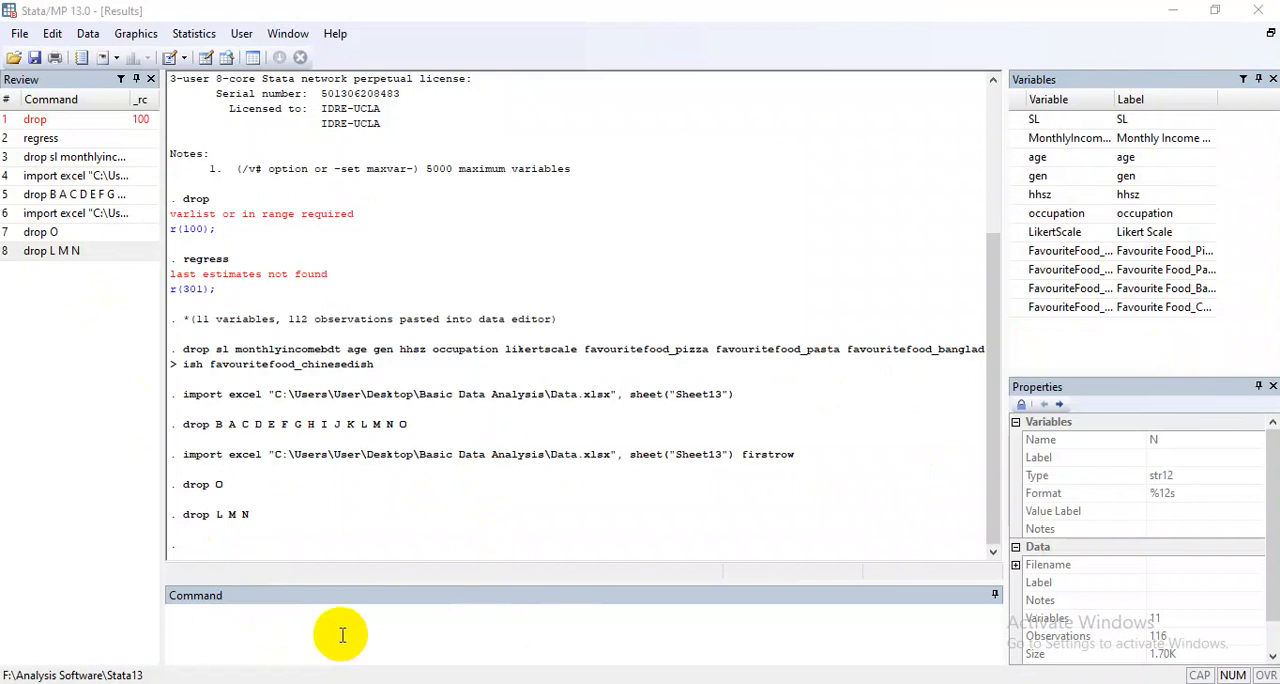
left_click(341, 634)
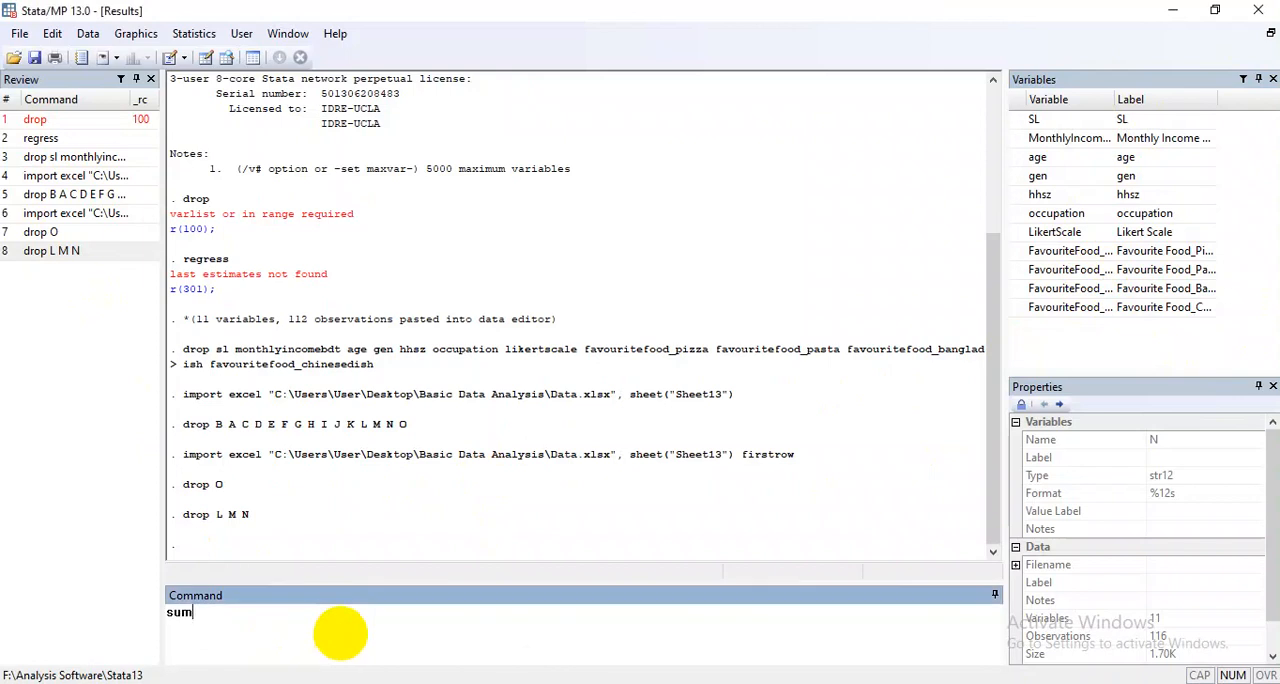
type("sum")
key("Return")
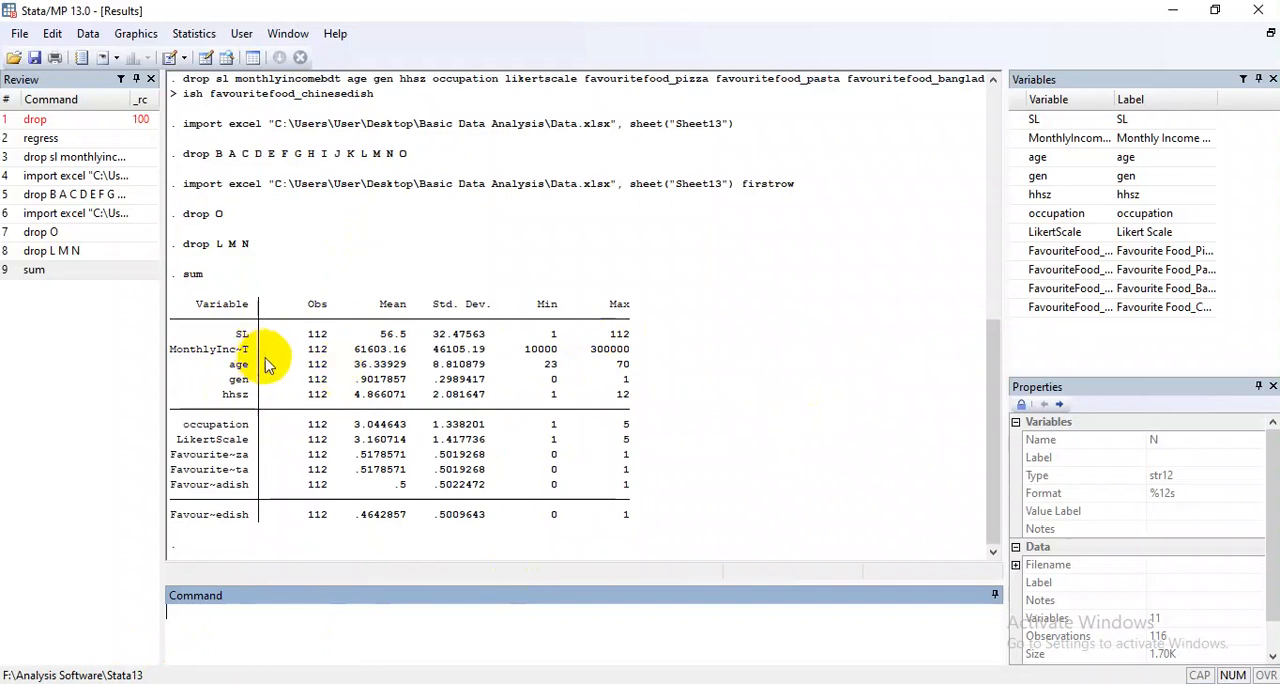
Examine the summary table's rows for monthly income, gender, household size and the favourite food variables.
left_click(198, 351)
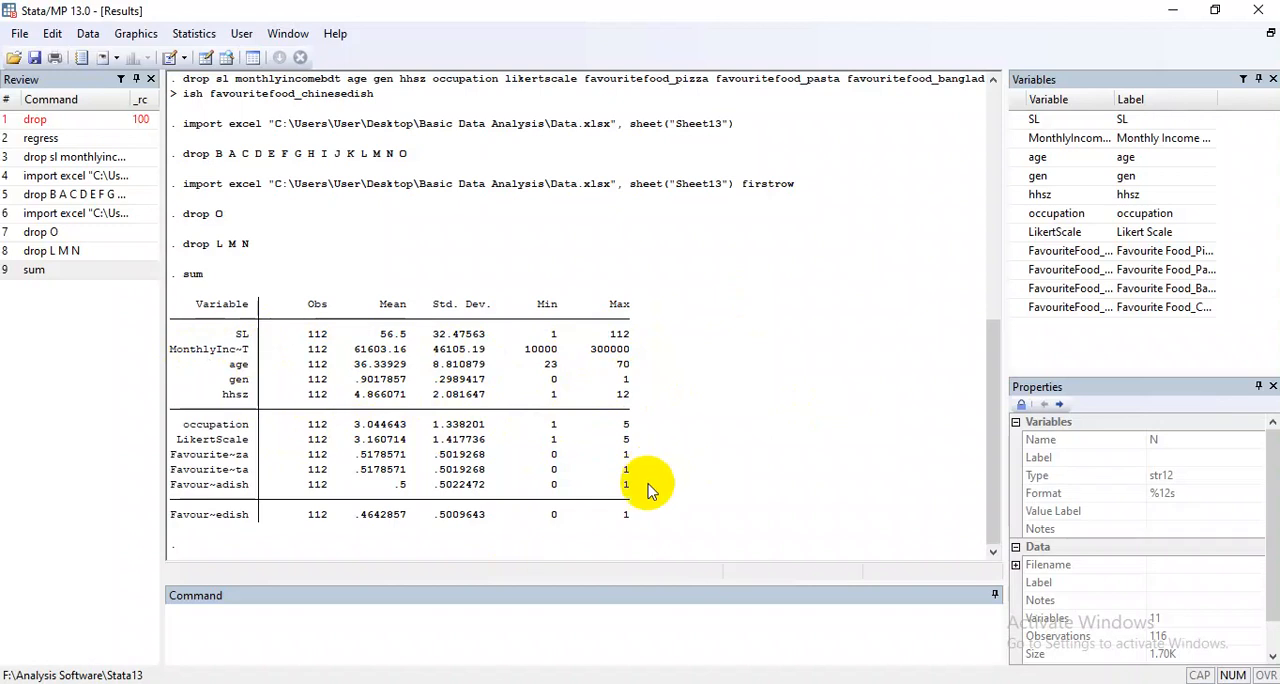
left_click_drag(203, 457, 227, 473)
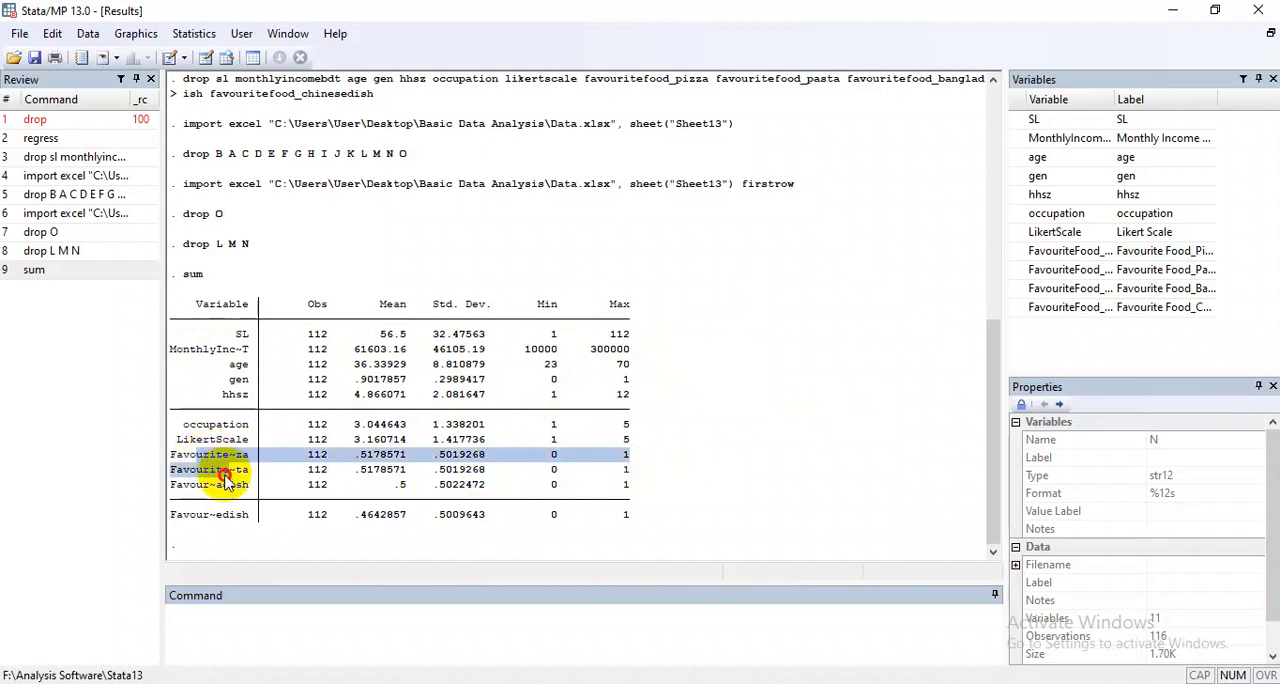
left_click(225, 470)
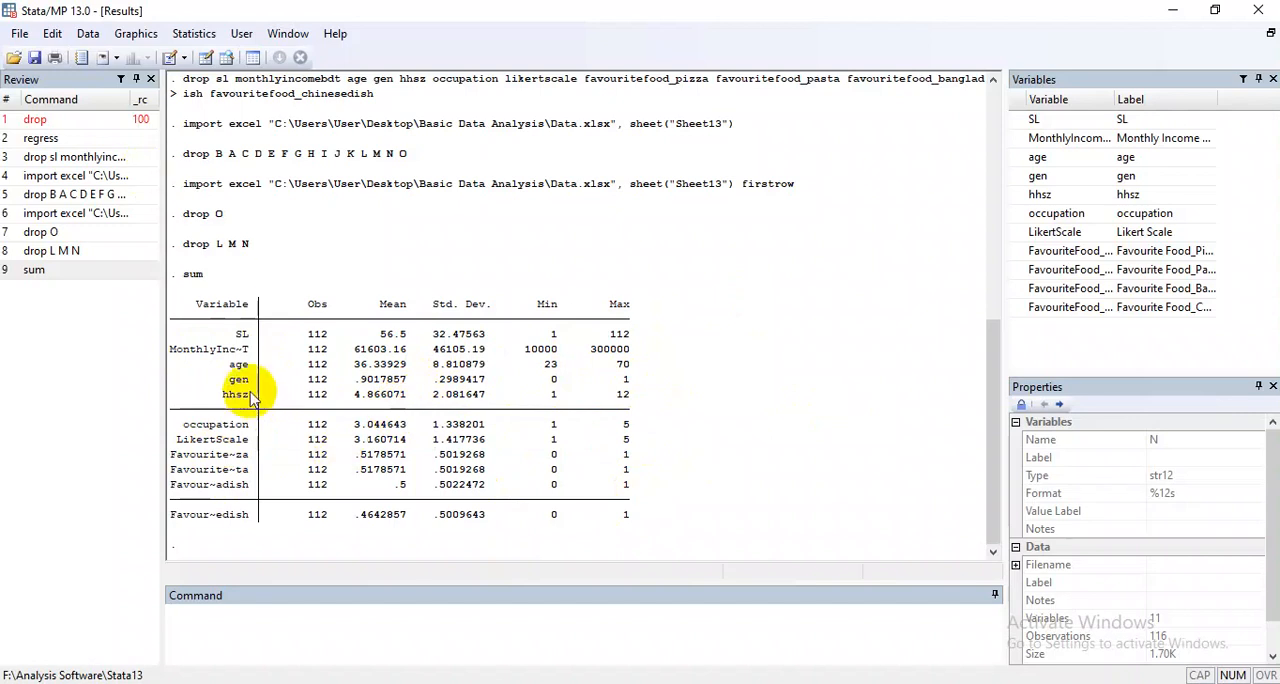
left_click_drag(172, 350, 248, 351)
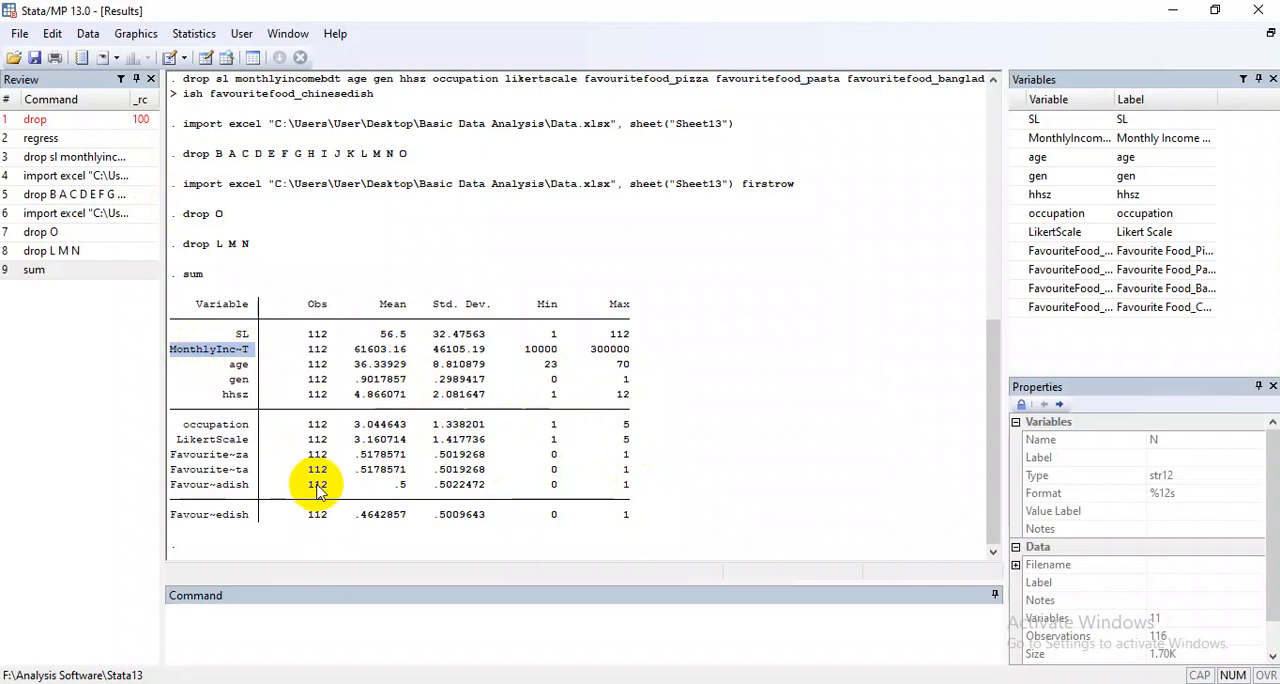
left_click(236, 395)
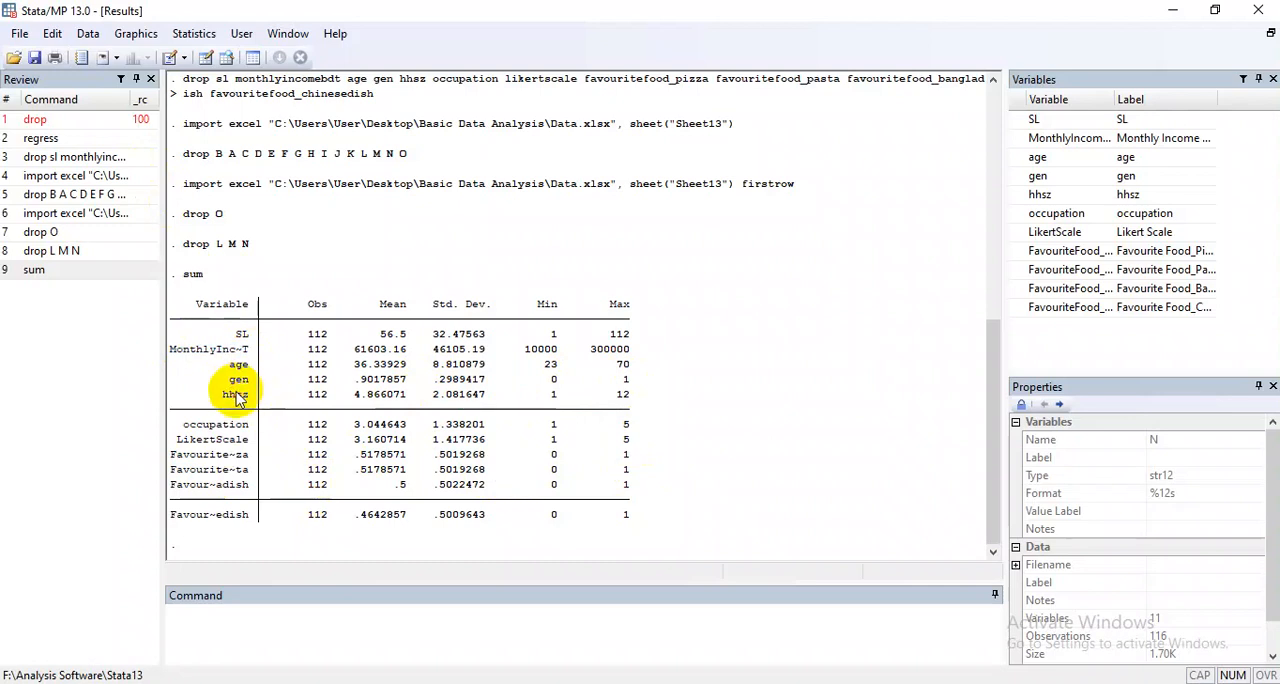
left_click_drag(222, 395, 265, 406)
left_click(252, 404)
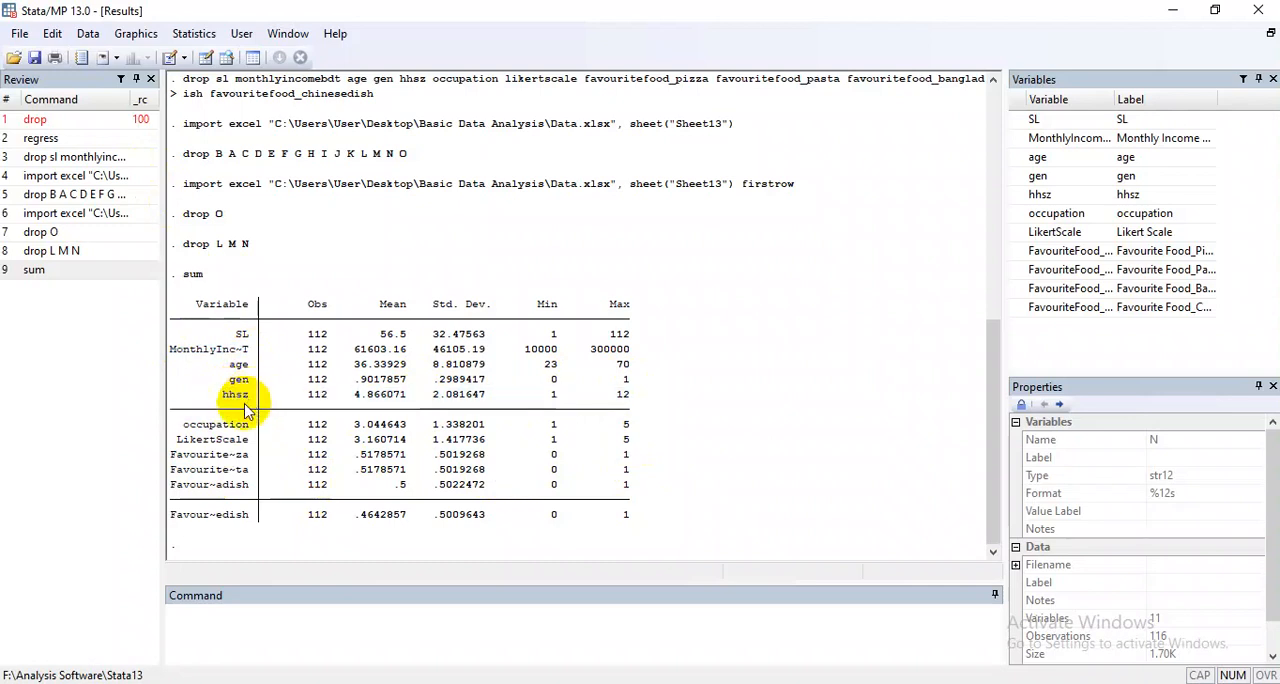
left_click_drag(223, 380, 248, 383)
left_click(277, 514)
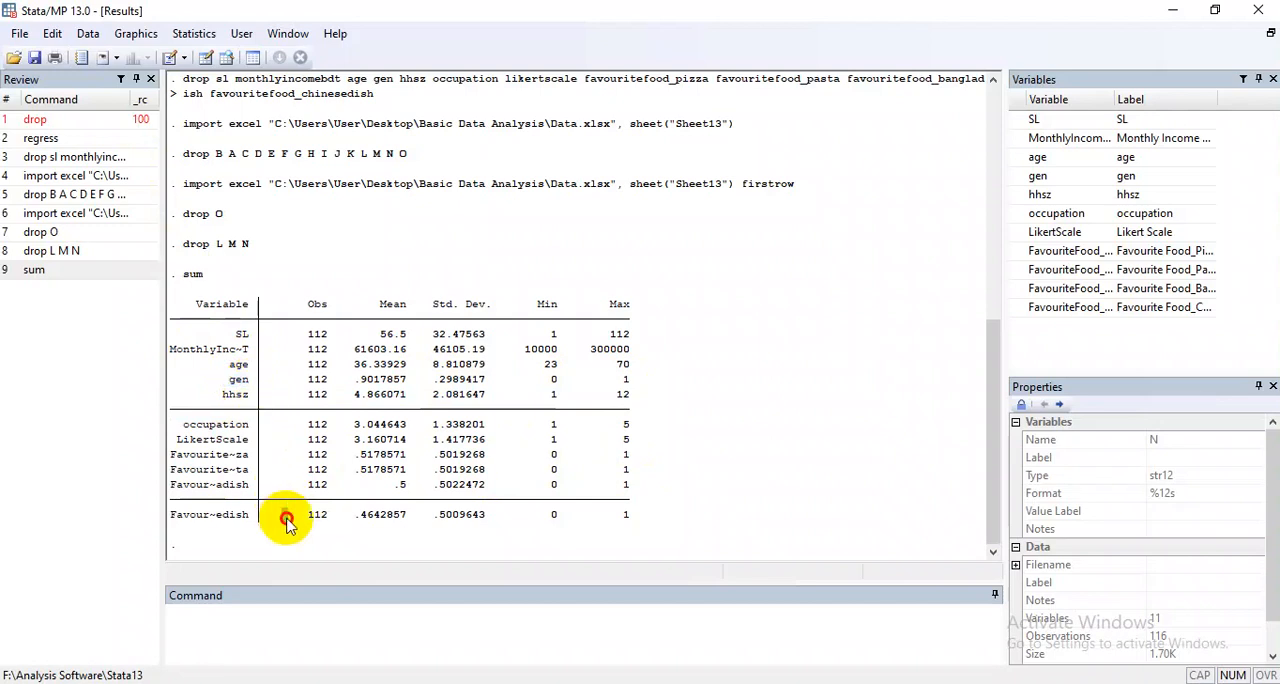
left_click(301, 540)
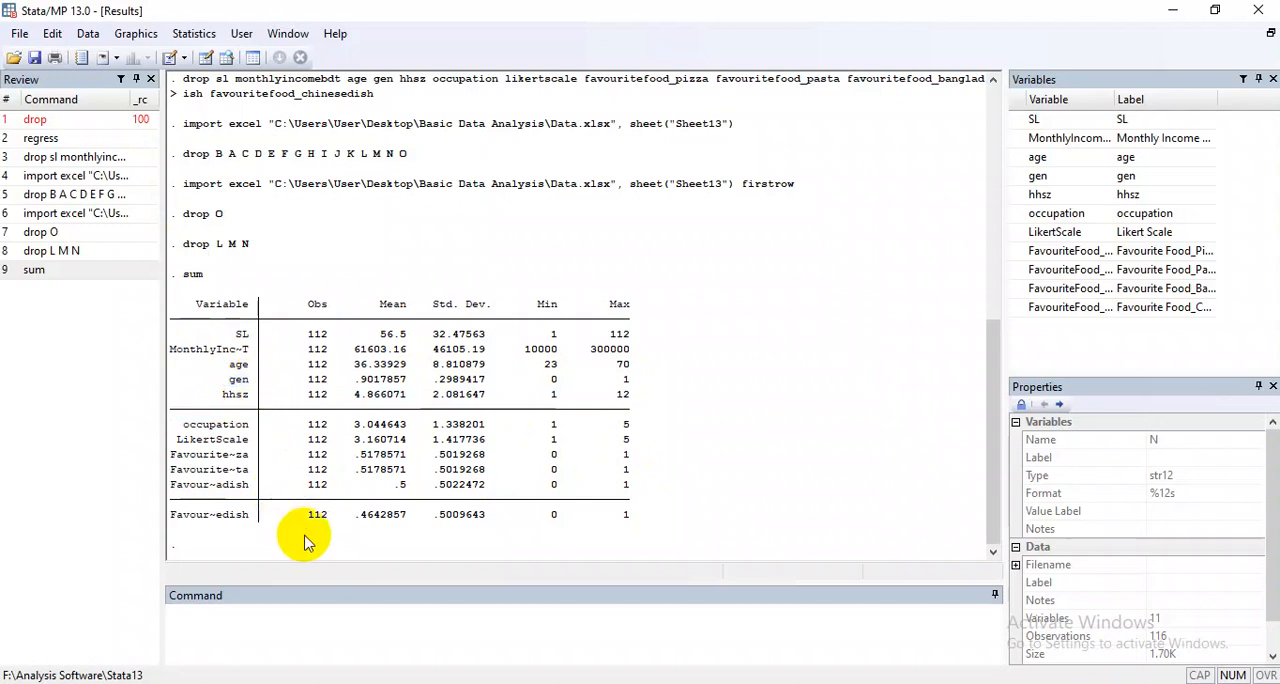